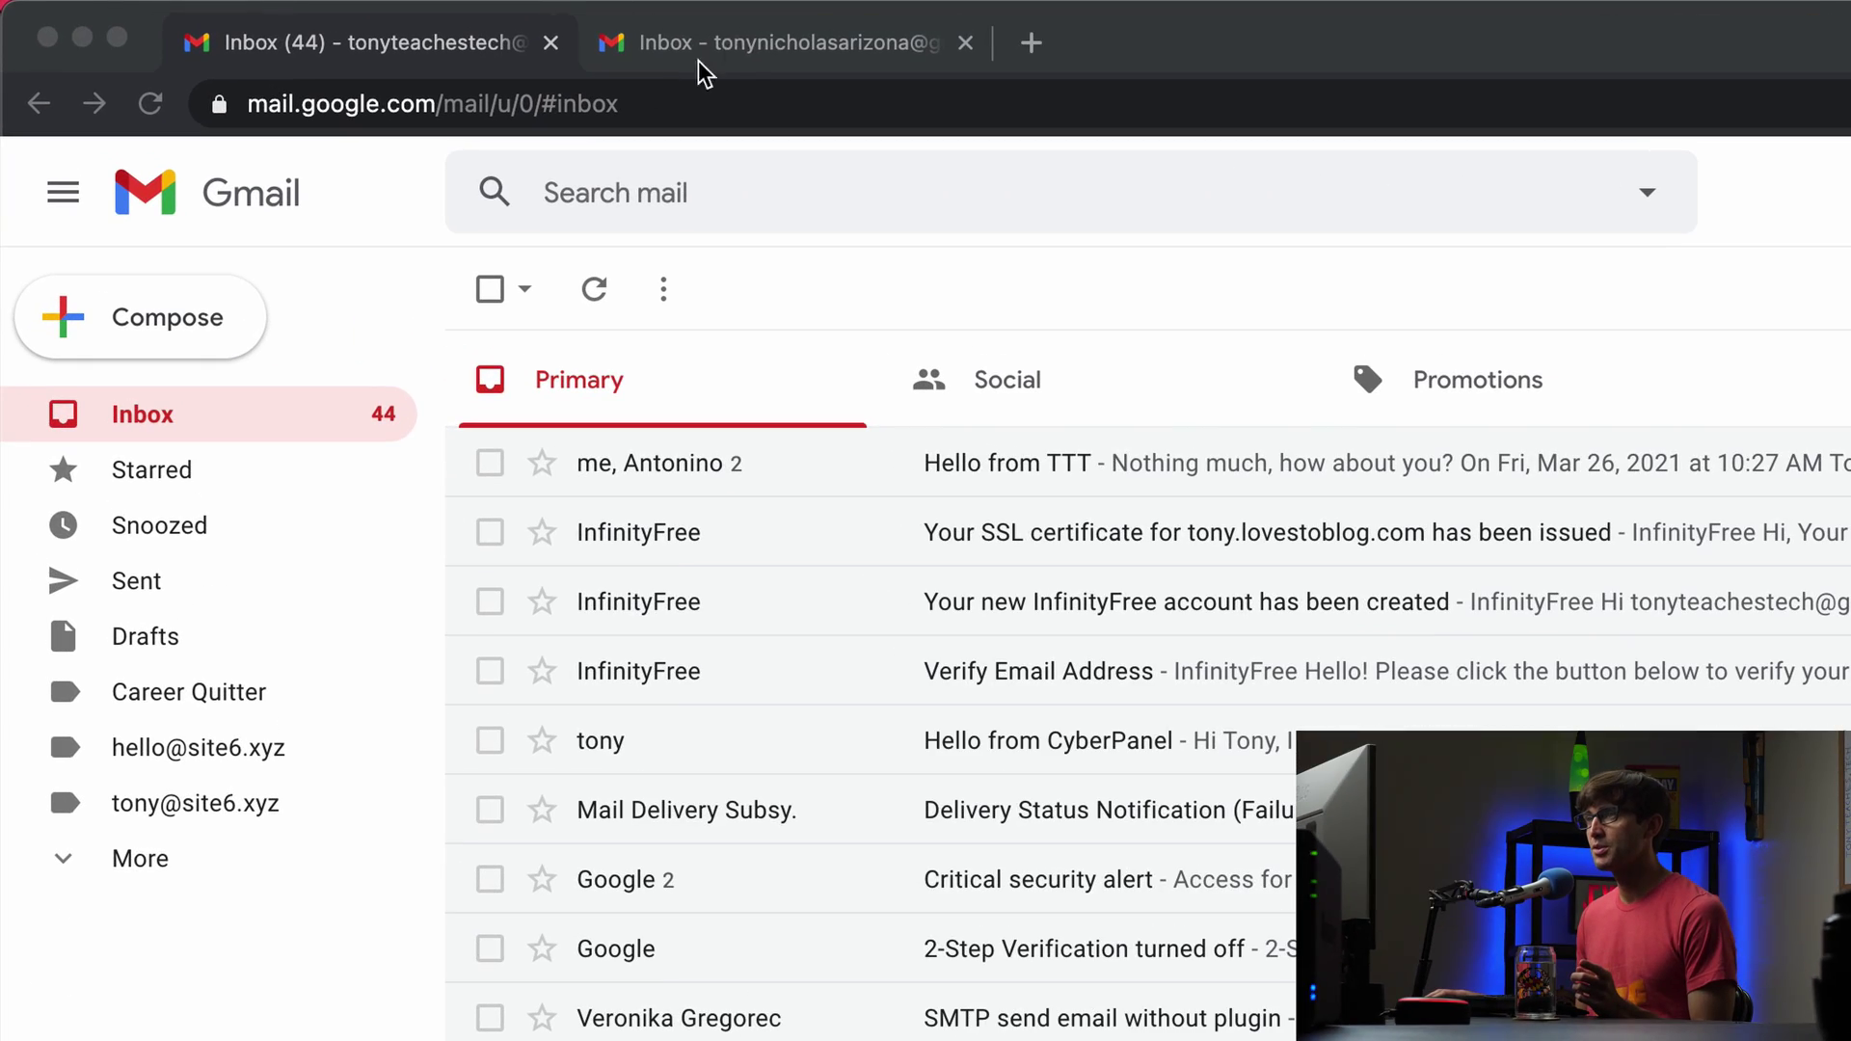
Step: Flip between both accounts' inboxes, briefly opening the sort menu, ending on the second account's 19-message inbox
left_click(755, 64)
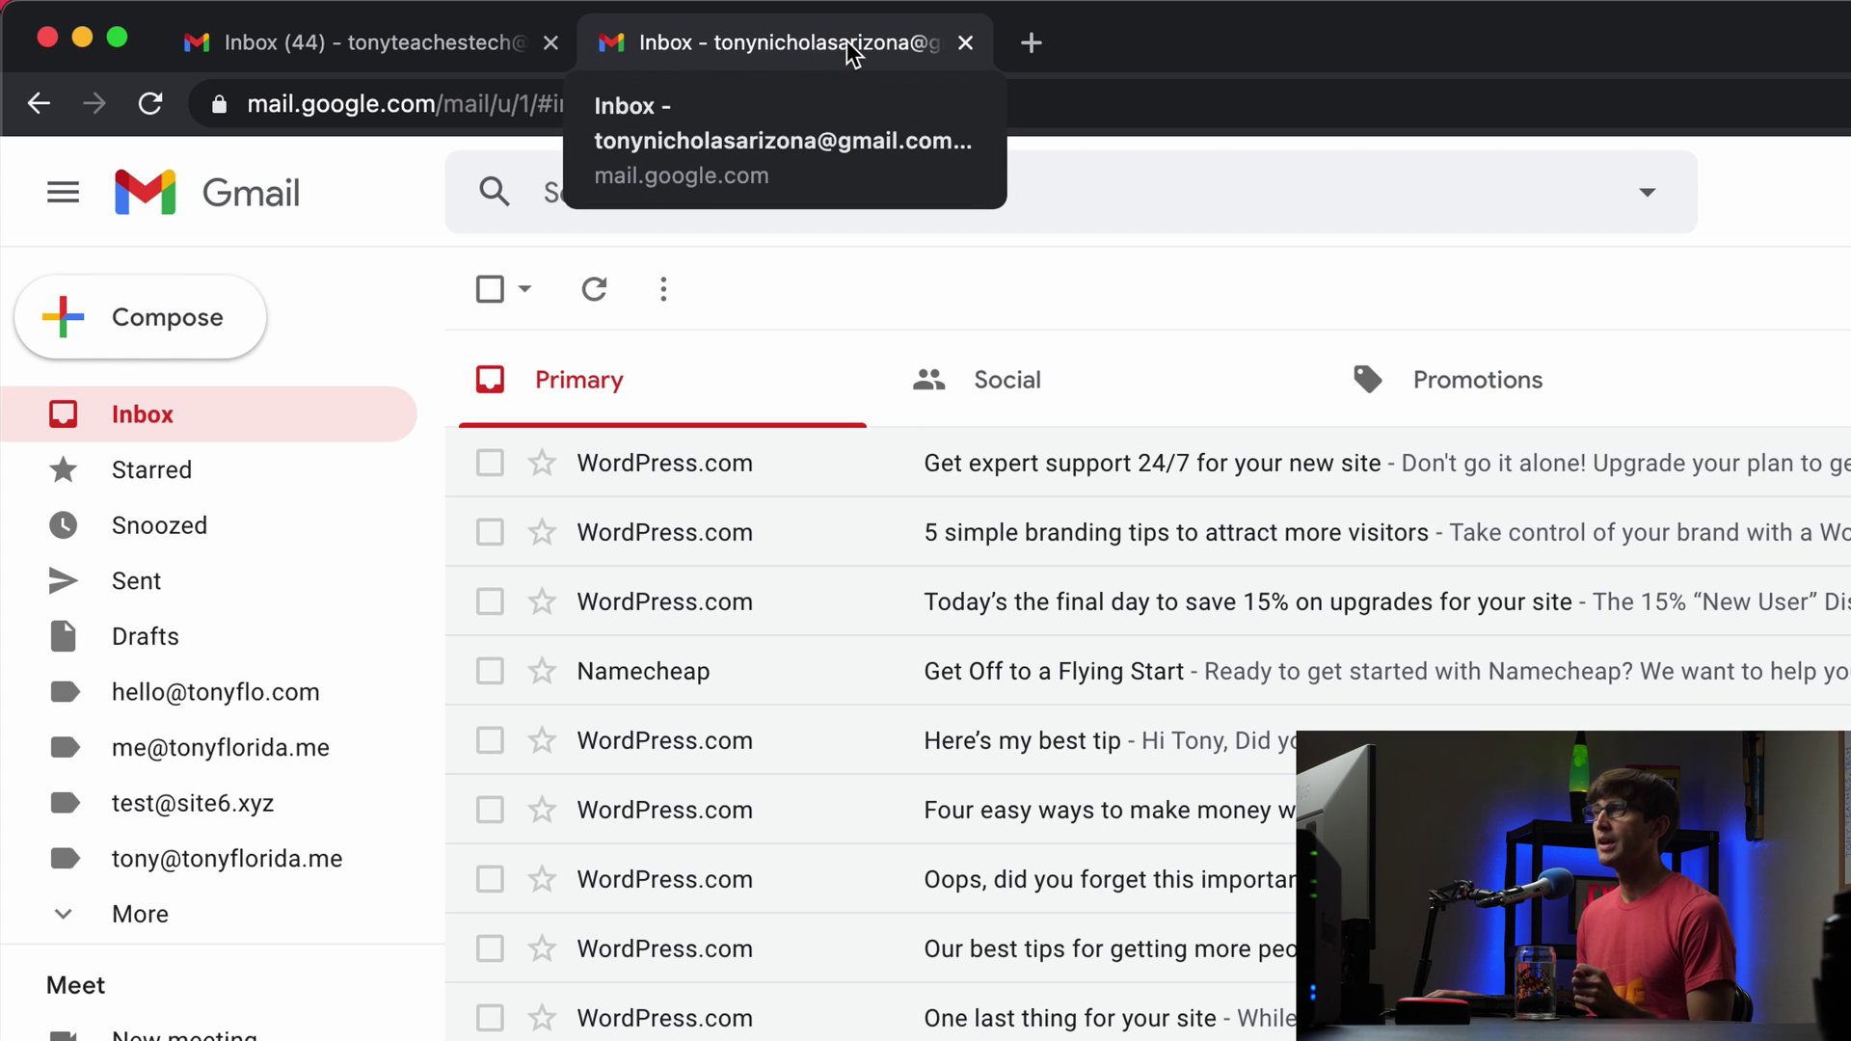
left_click(424, 50)
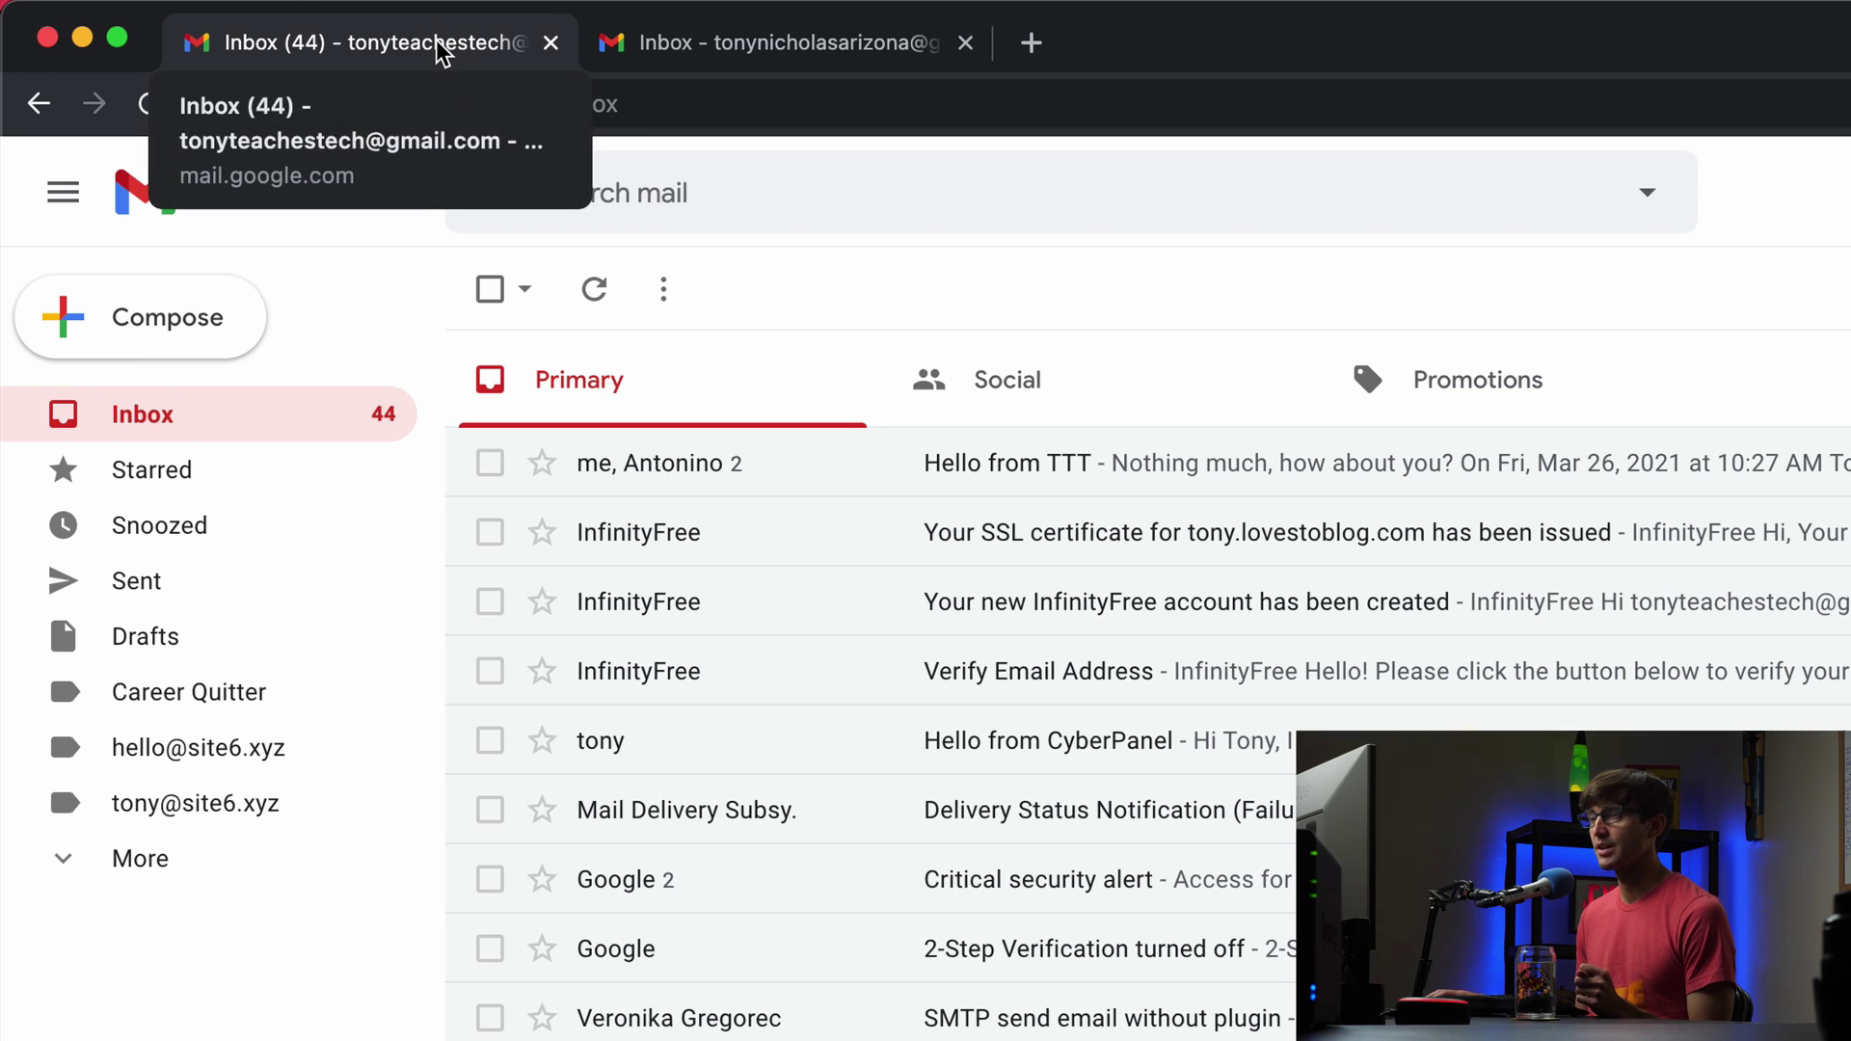
left_click(705, 42)
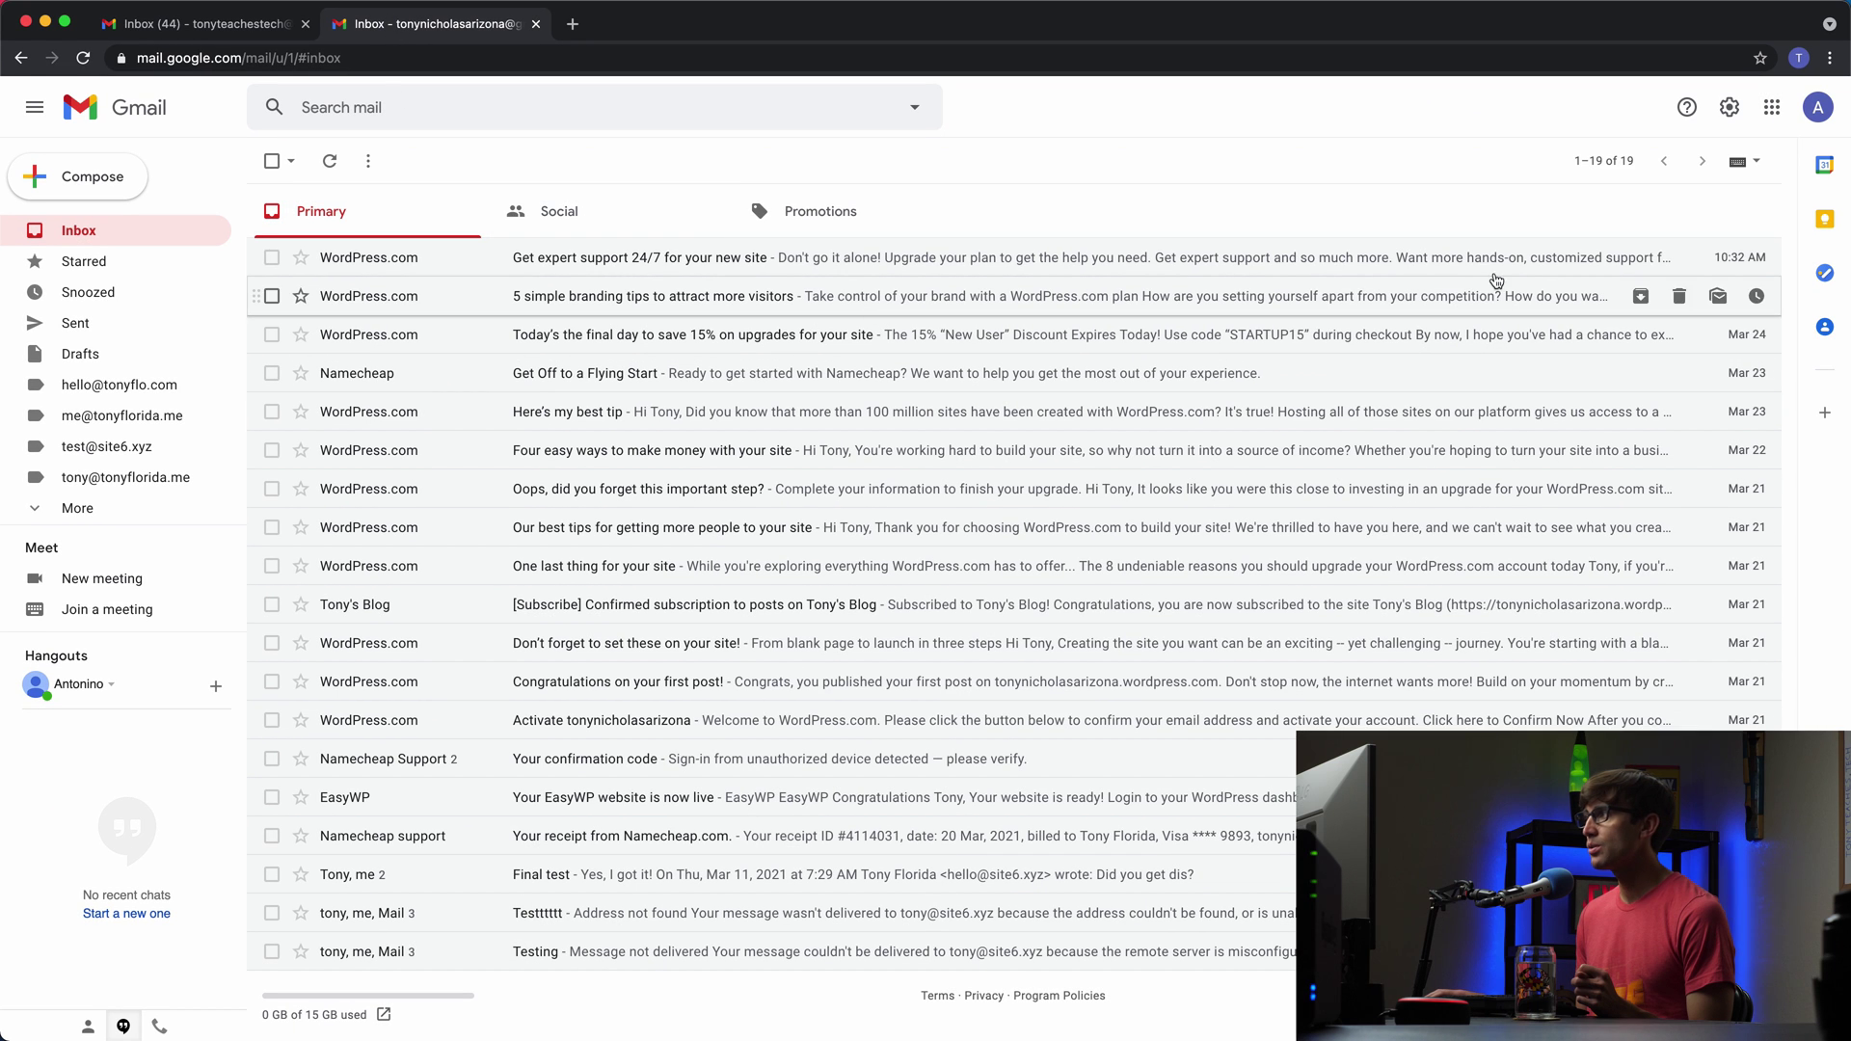
left_click(1603, 160)
left_click(425, 151)
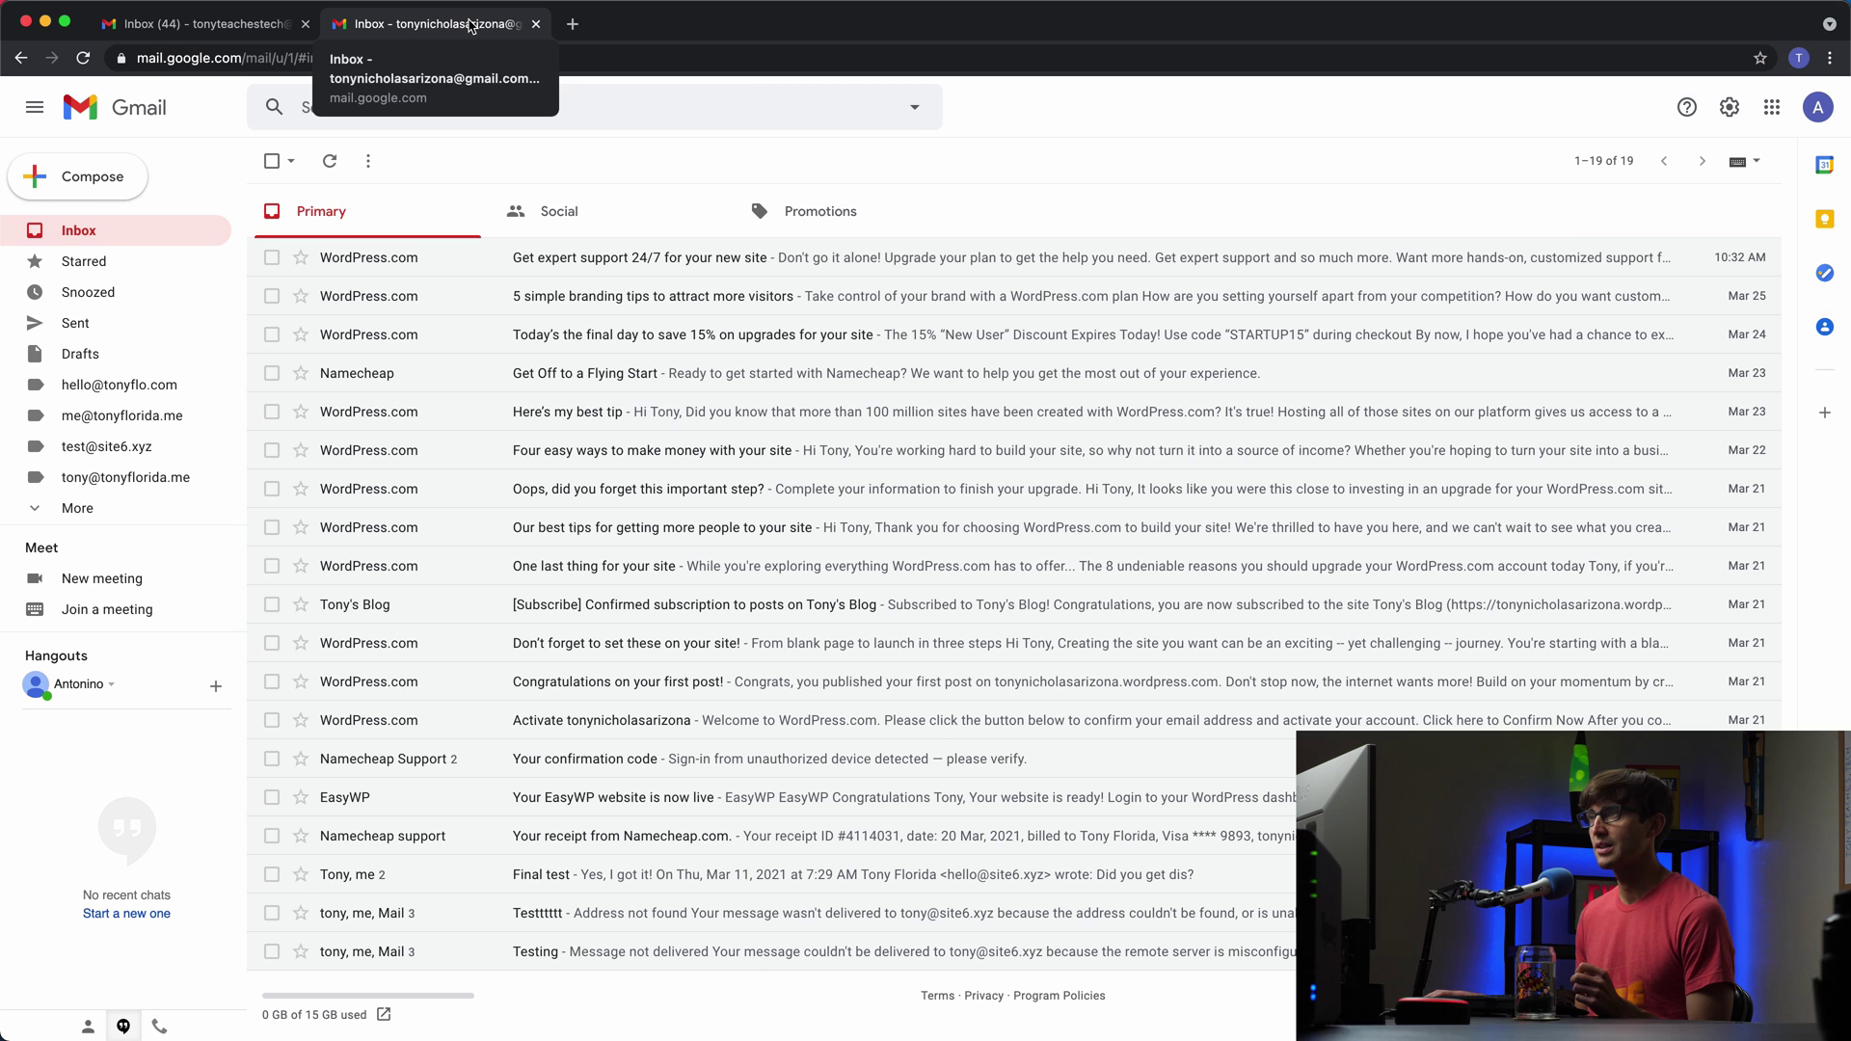
left_click(243, 26)
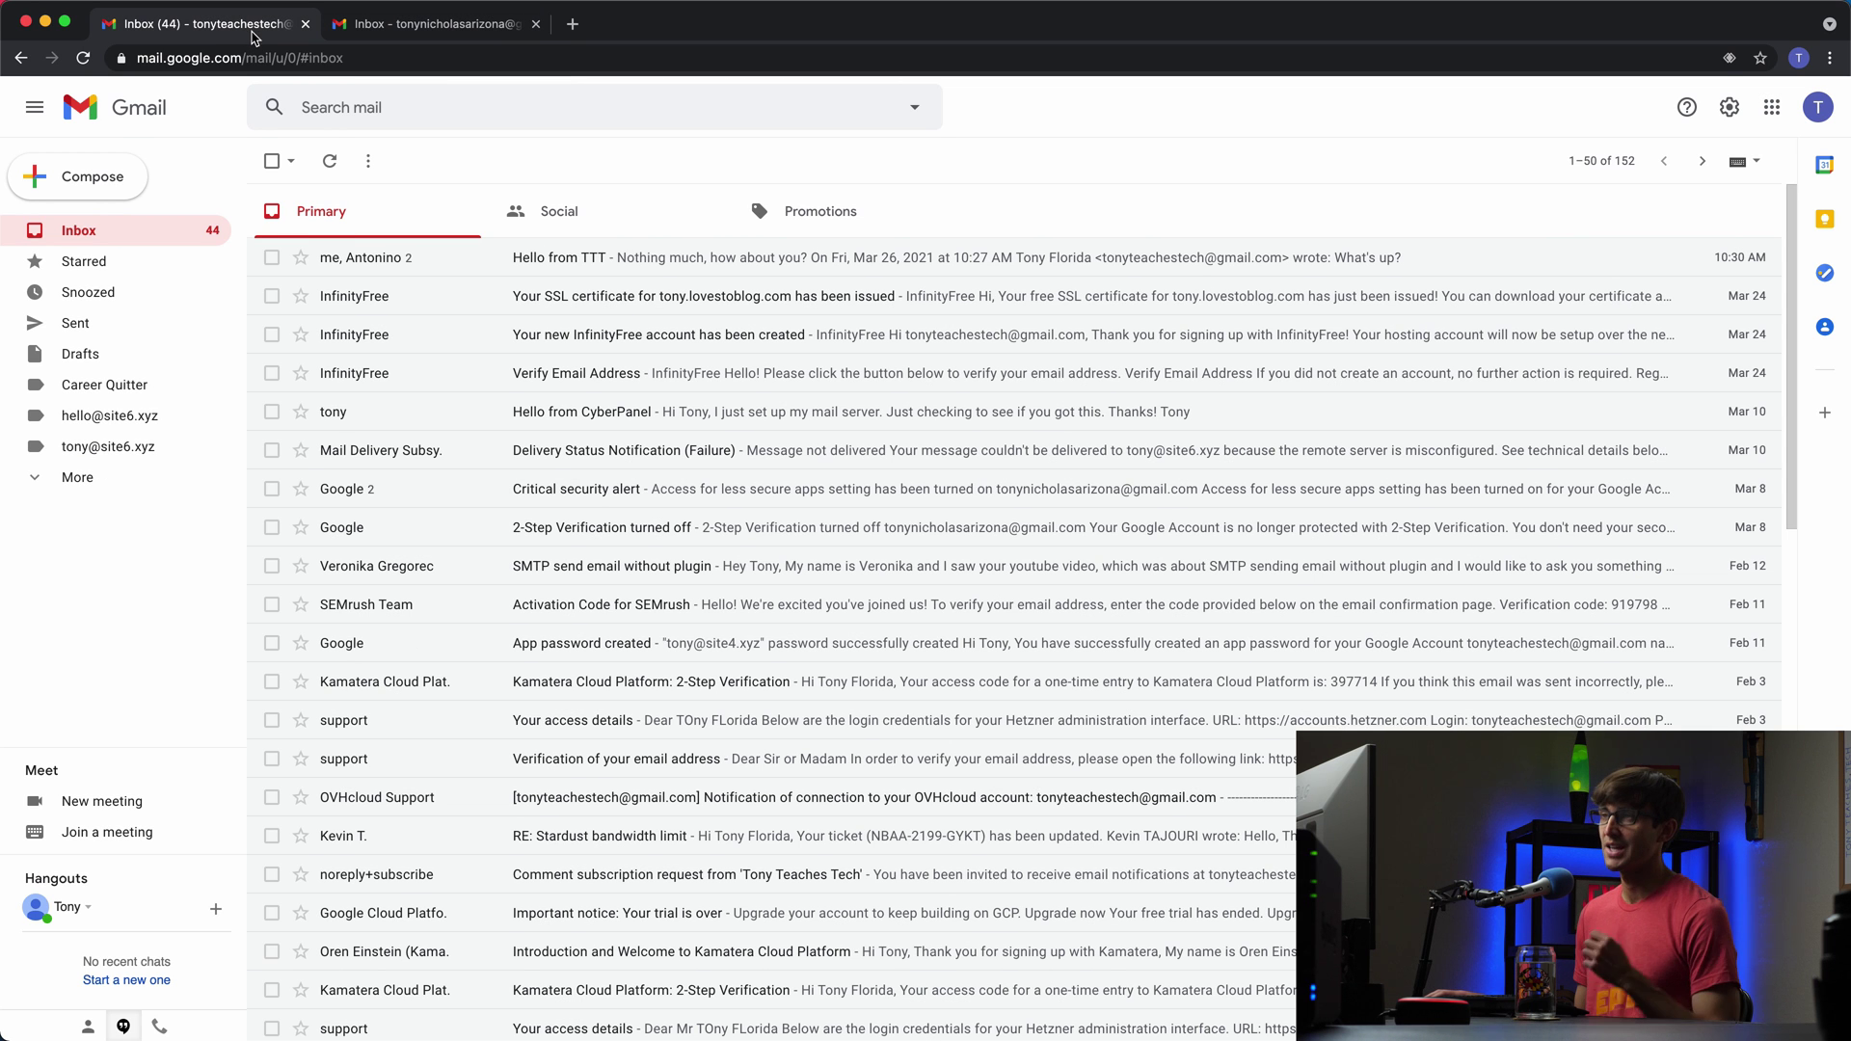
left_click(393, 29)
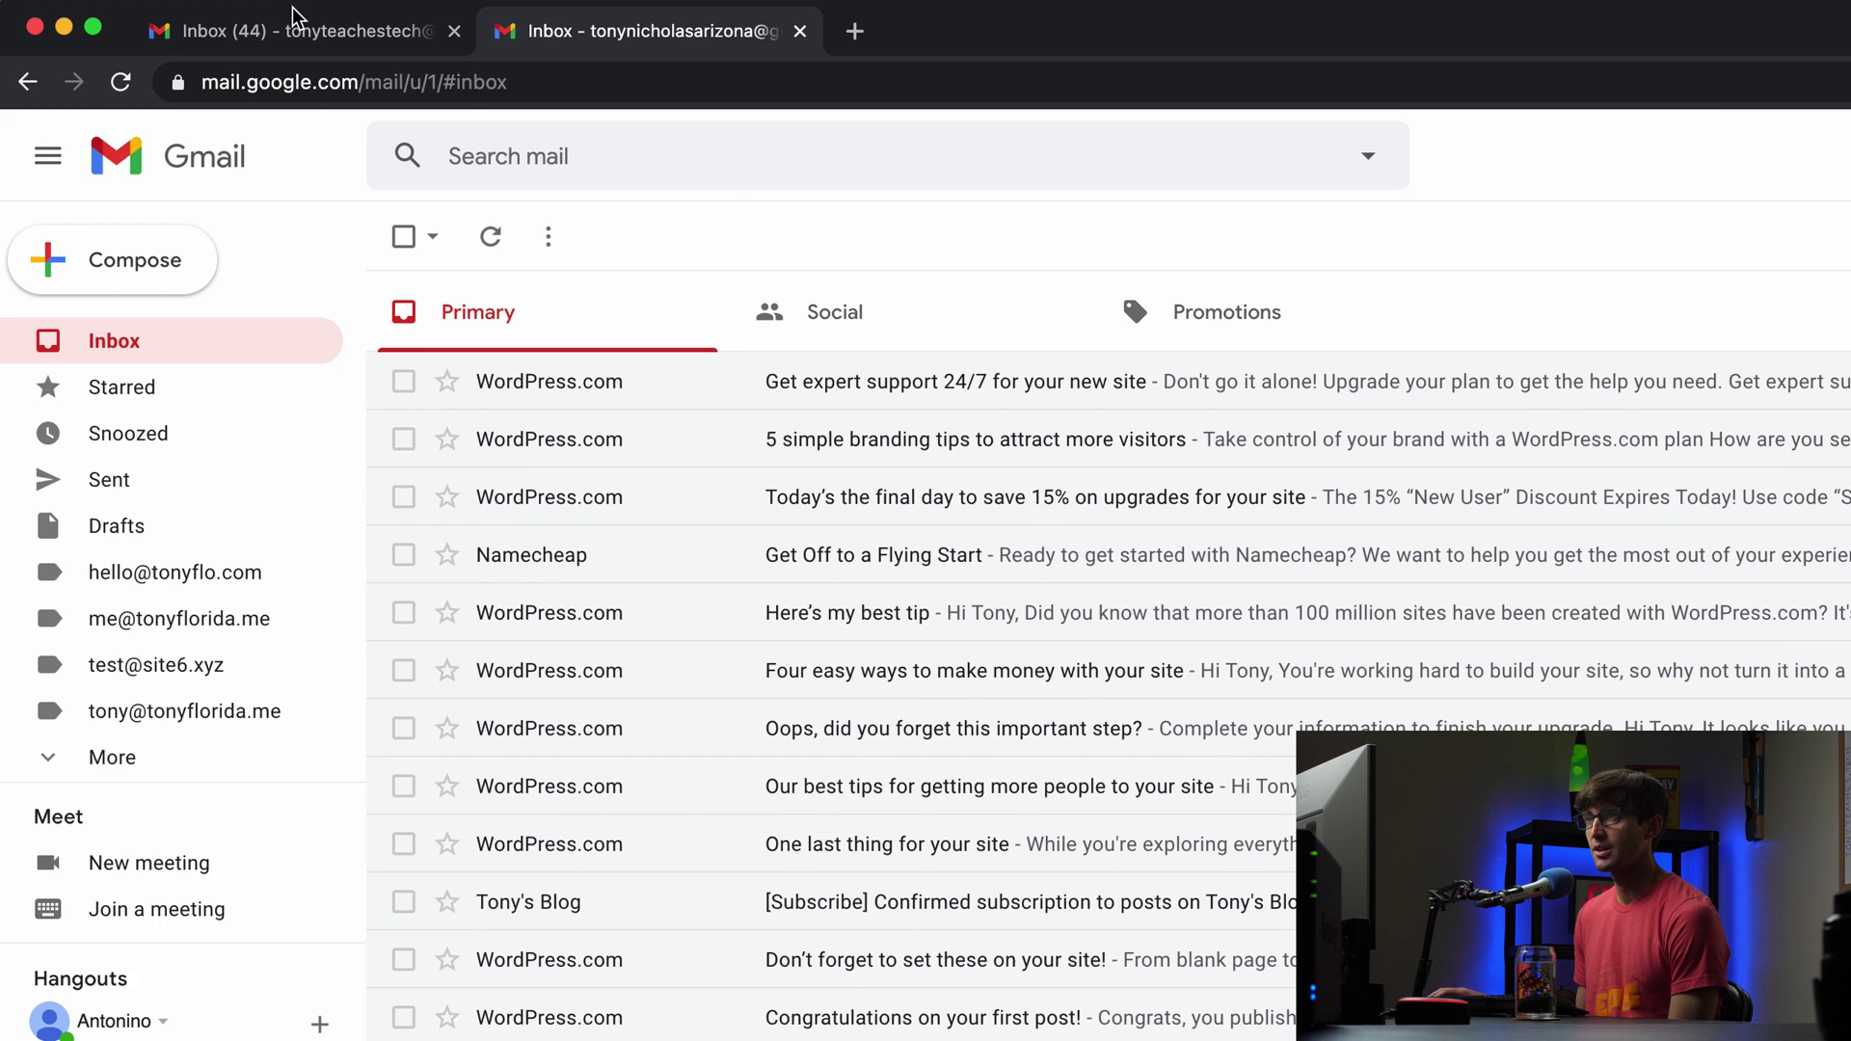
Step: Scroll through the first account's inbox, then return to the second account's inbox
left_click(304, 31)
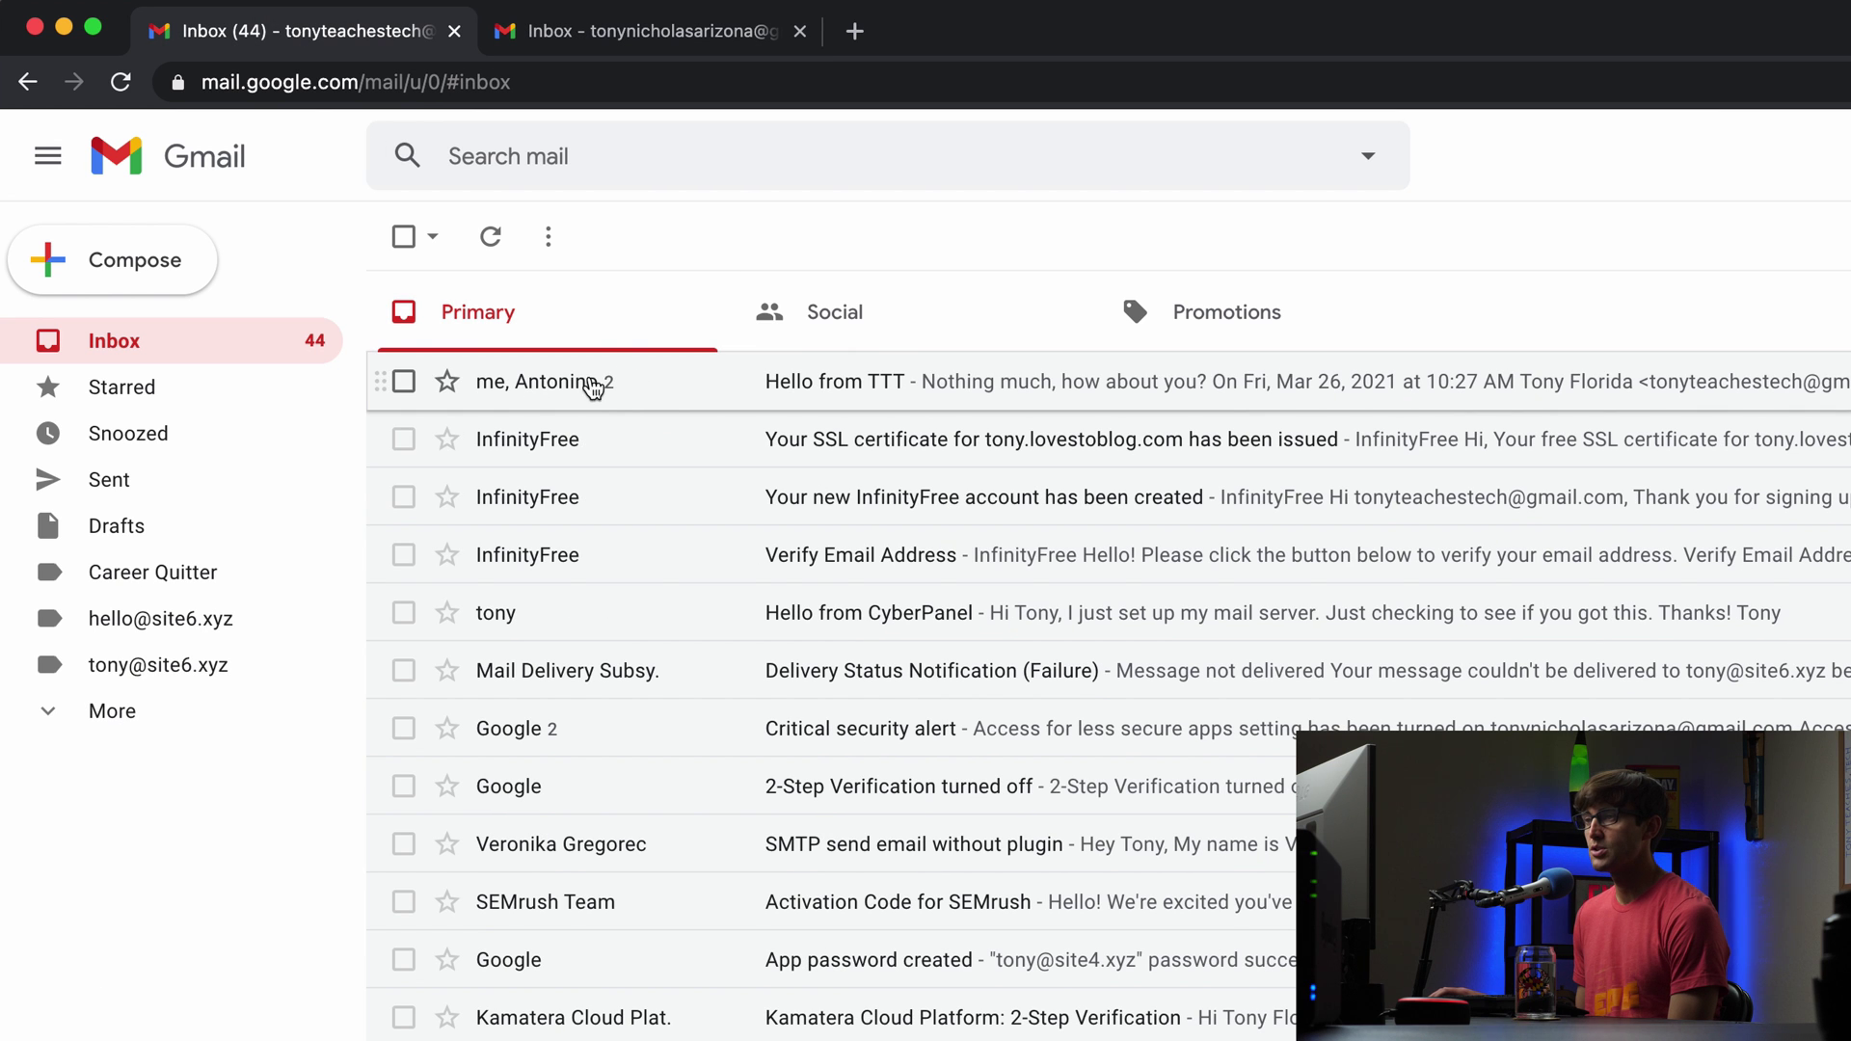
scroll(681, 827, "down", 3)
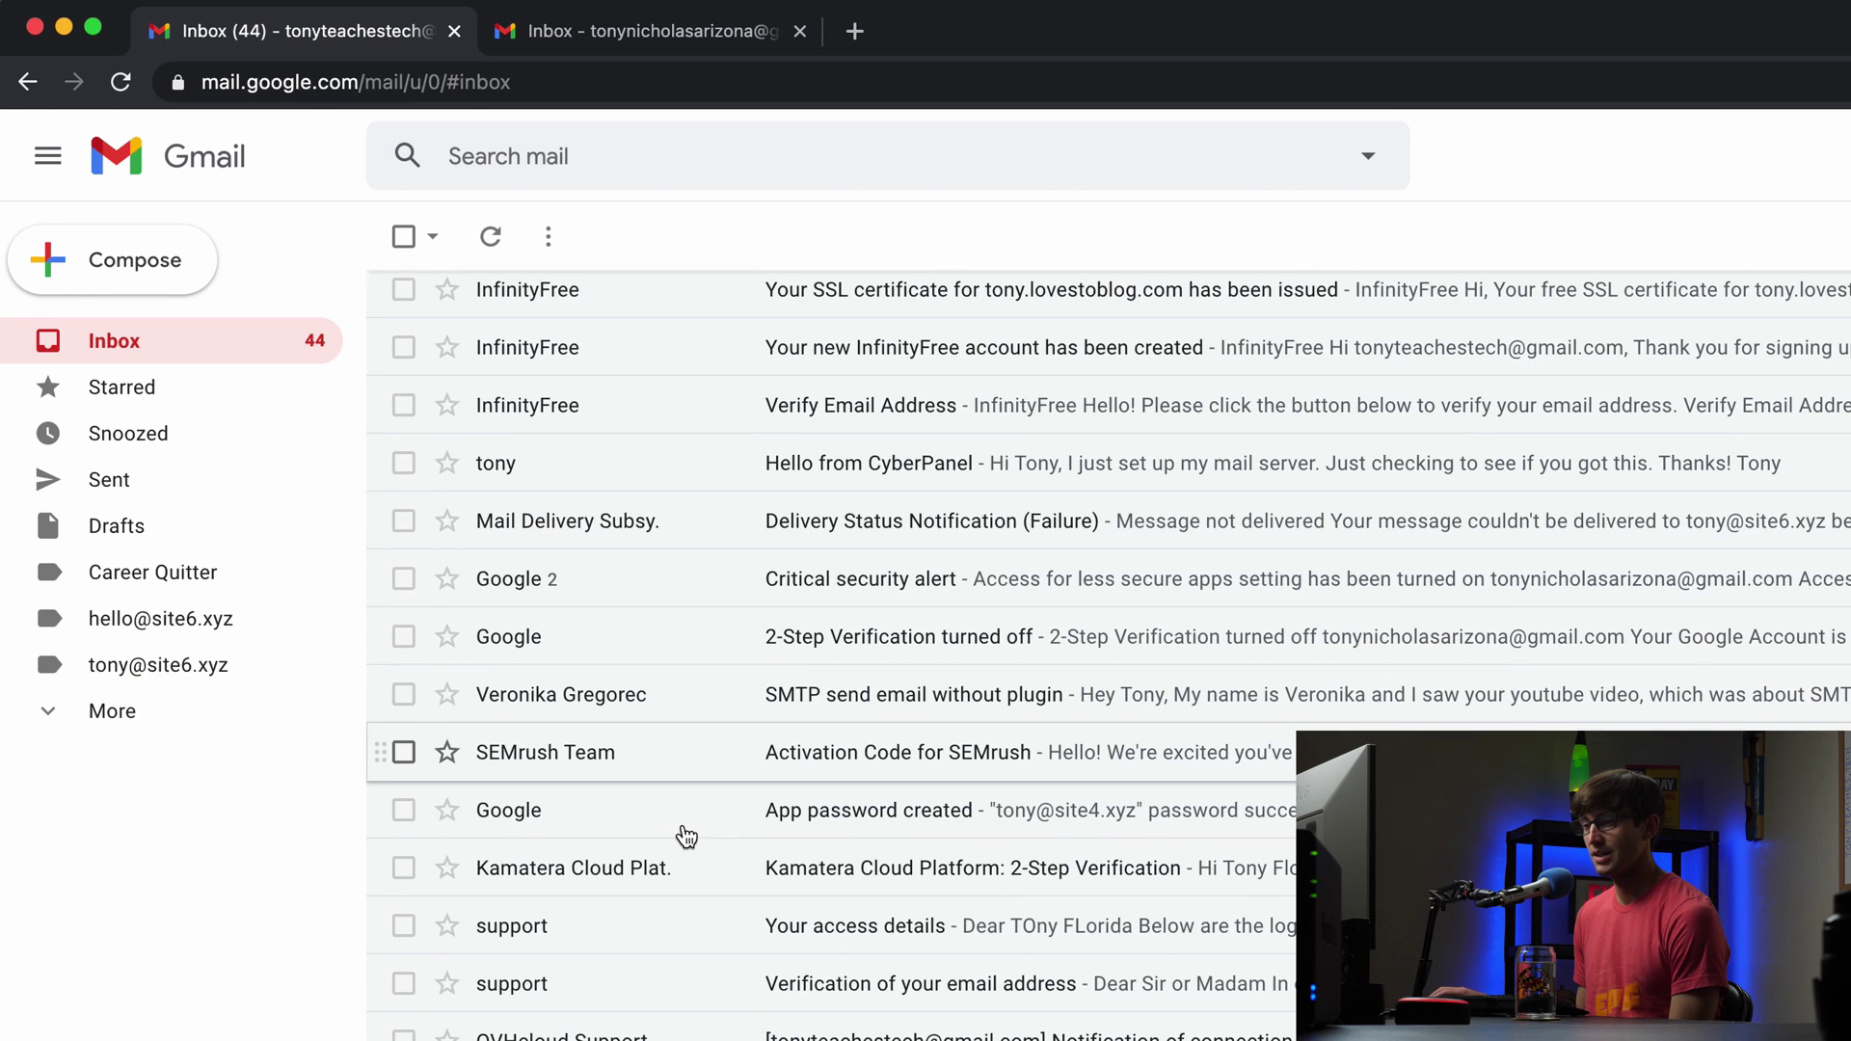
scroll(686, 836, "up", 3)
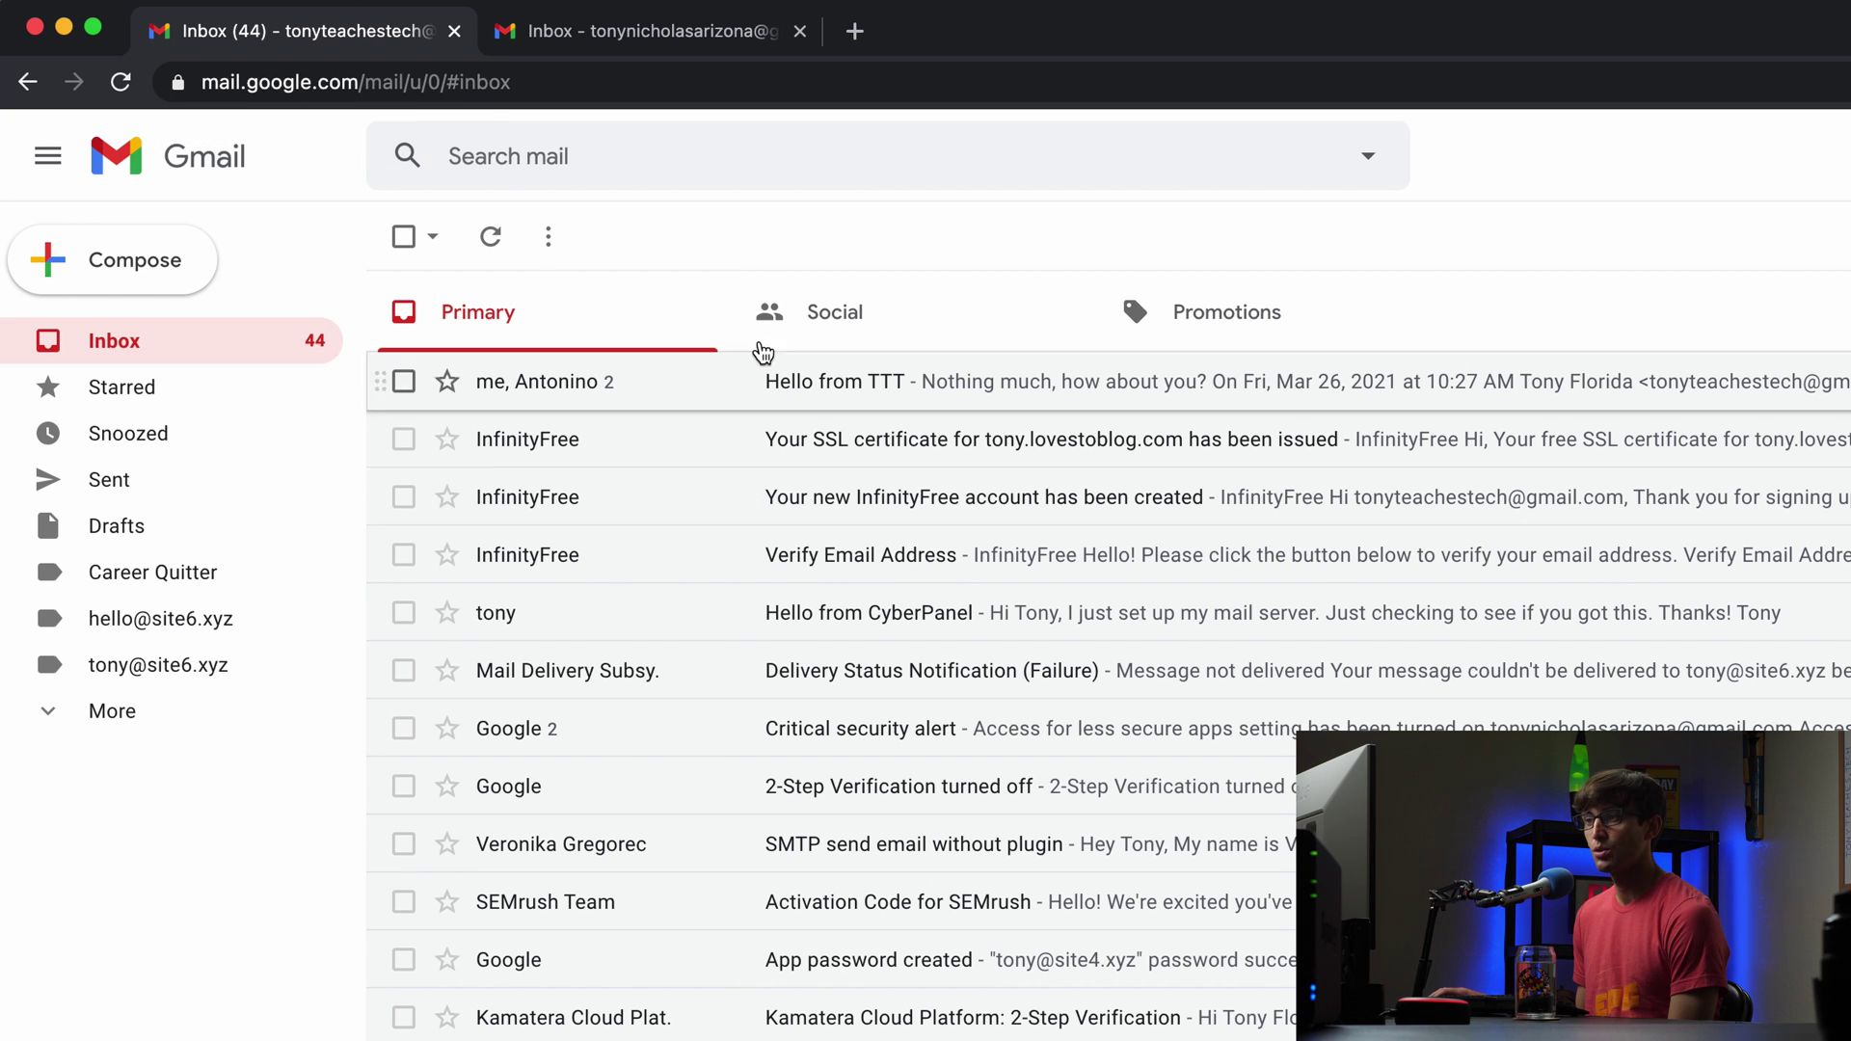
left_click(675, 30)
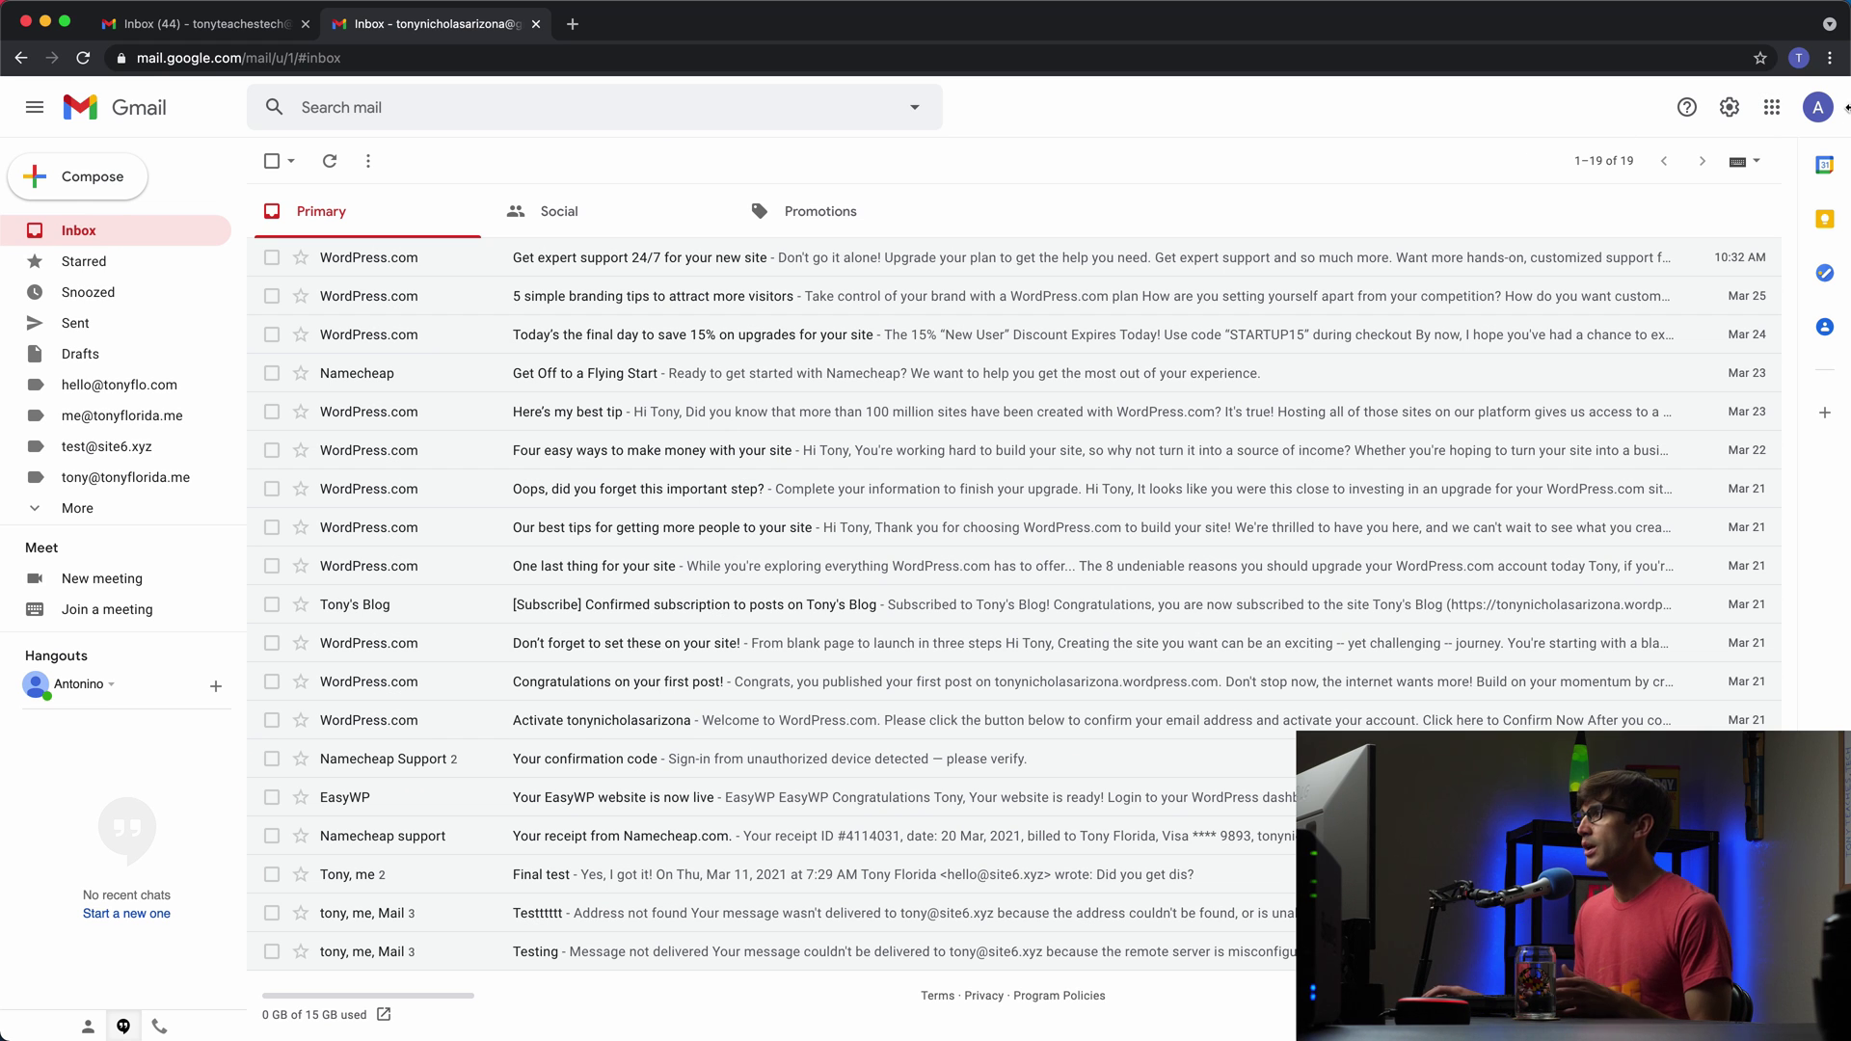
Step: Open the second account's Forwarding and POP/IMAP settings
left_click(1729, 107)
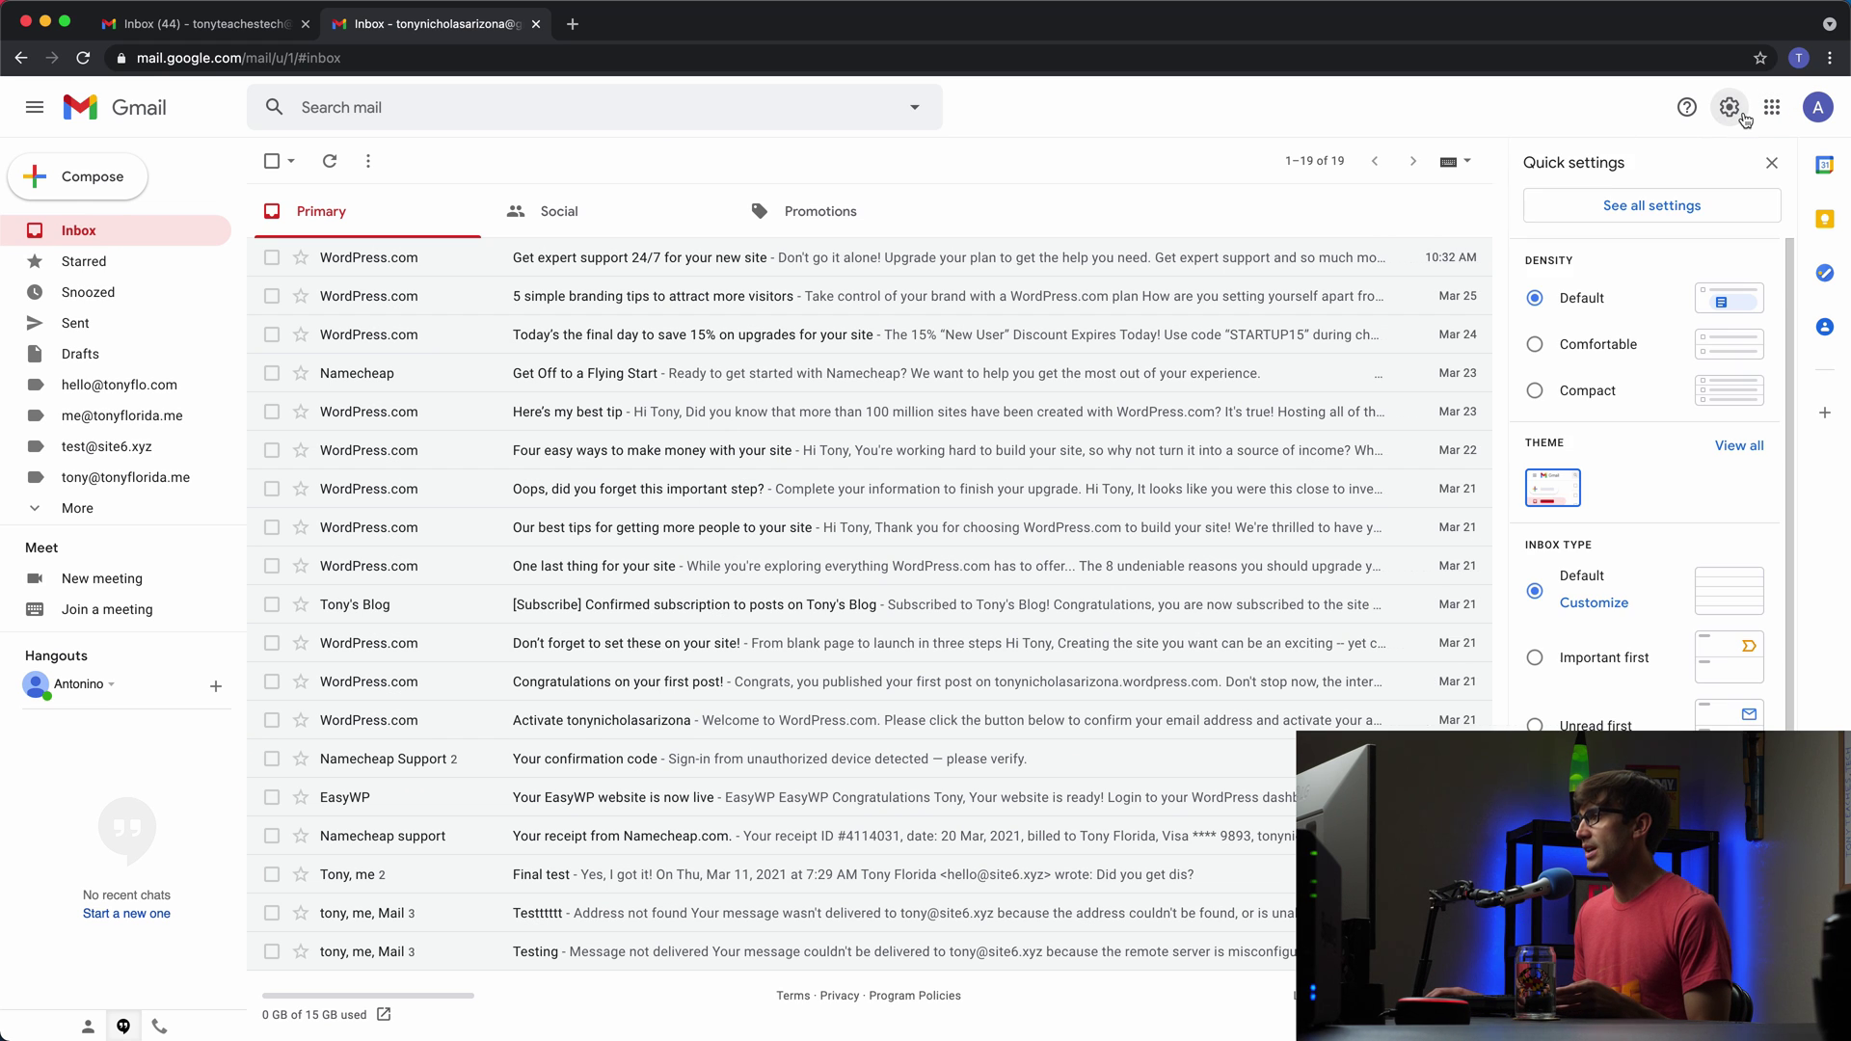
left_click(1671, 205)
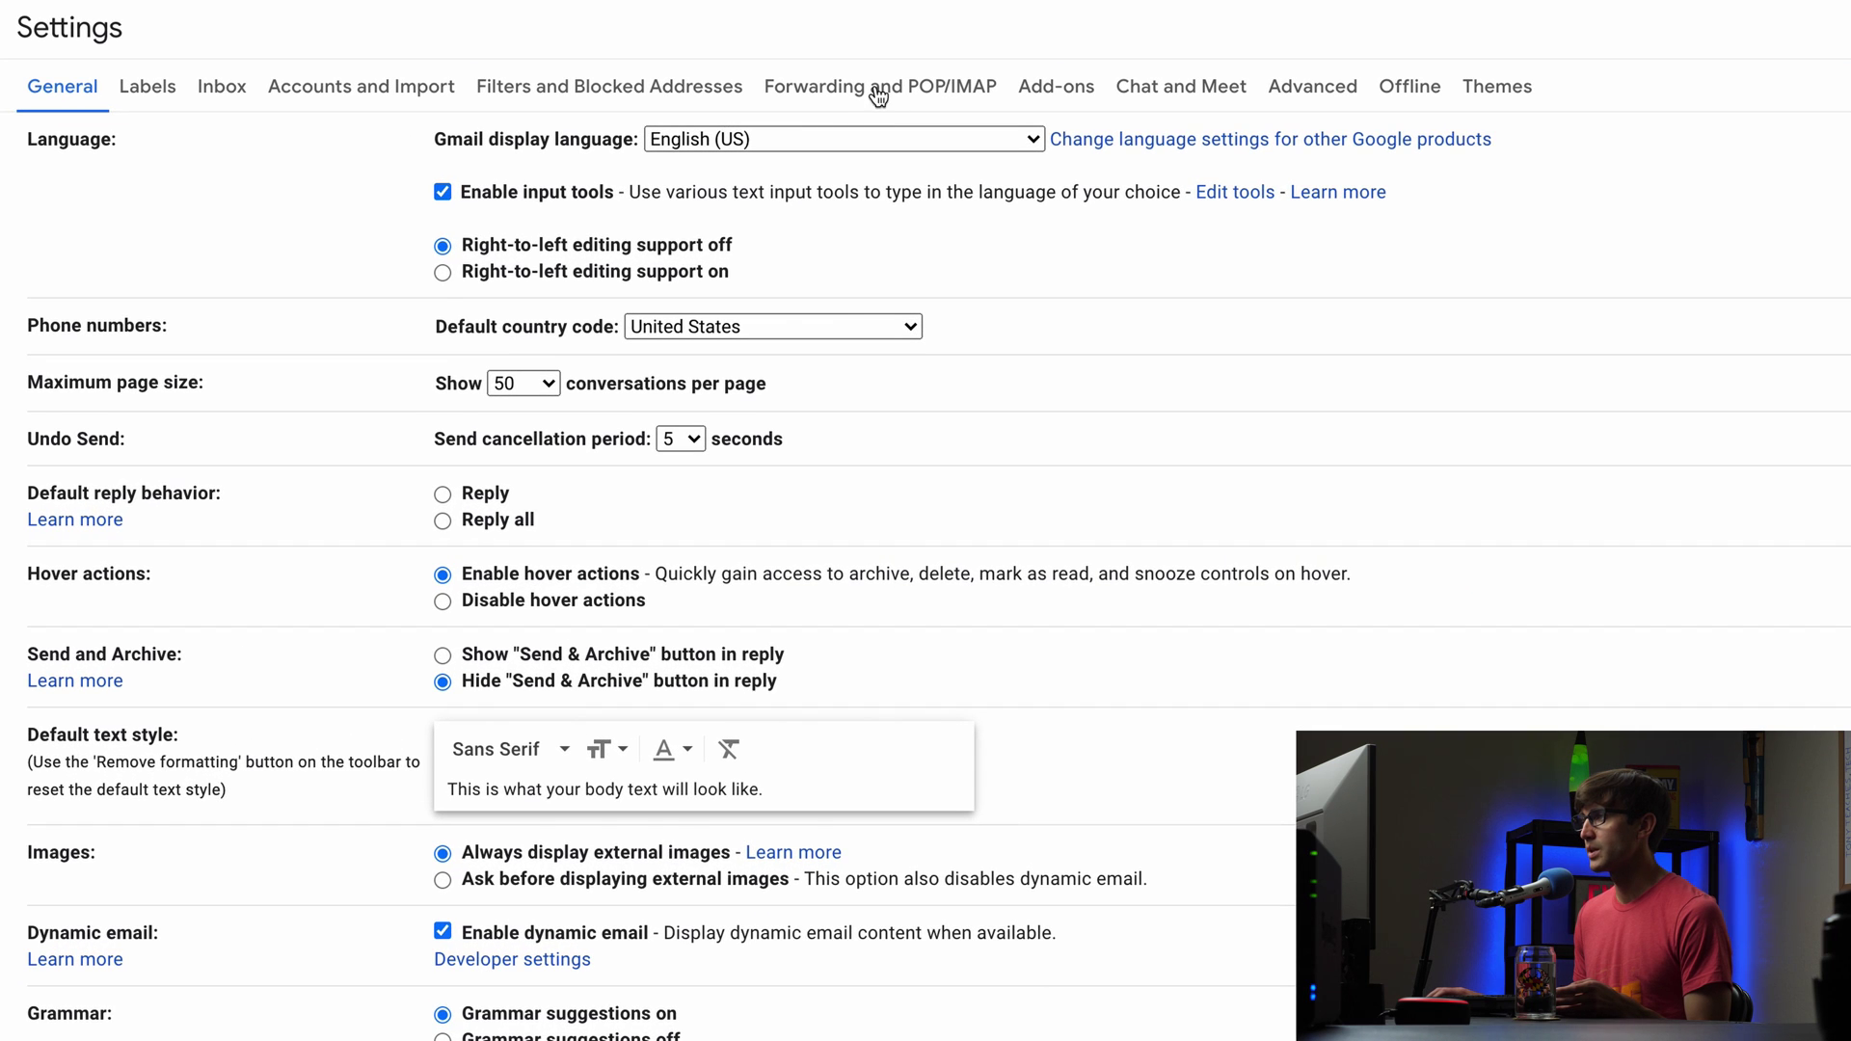
left_click(872, 92)
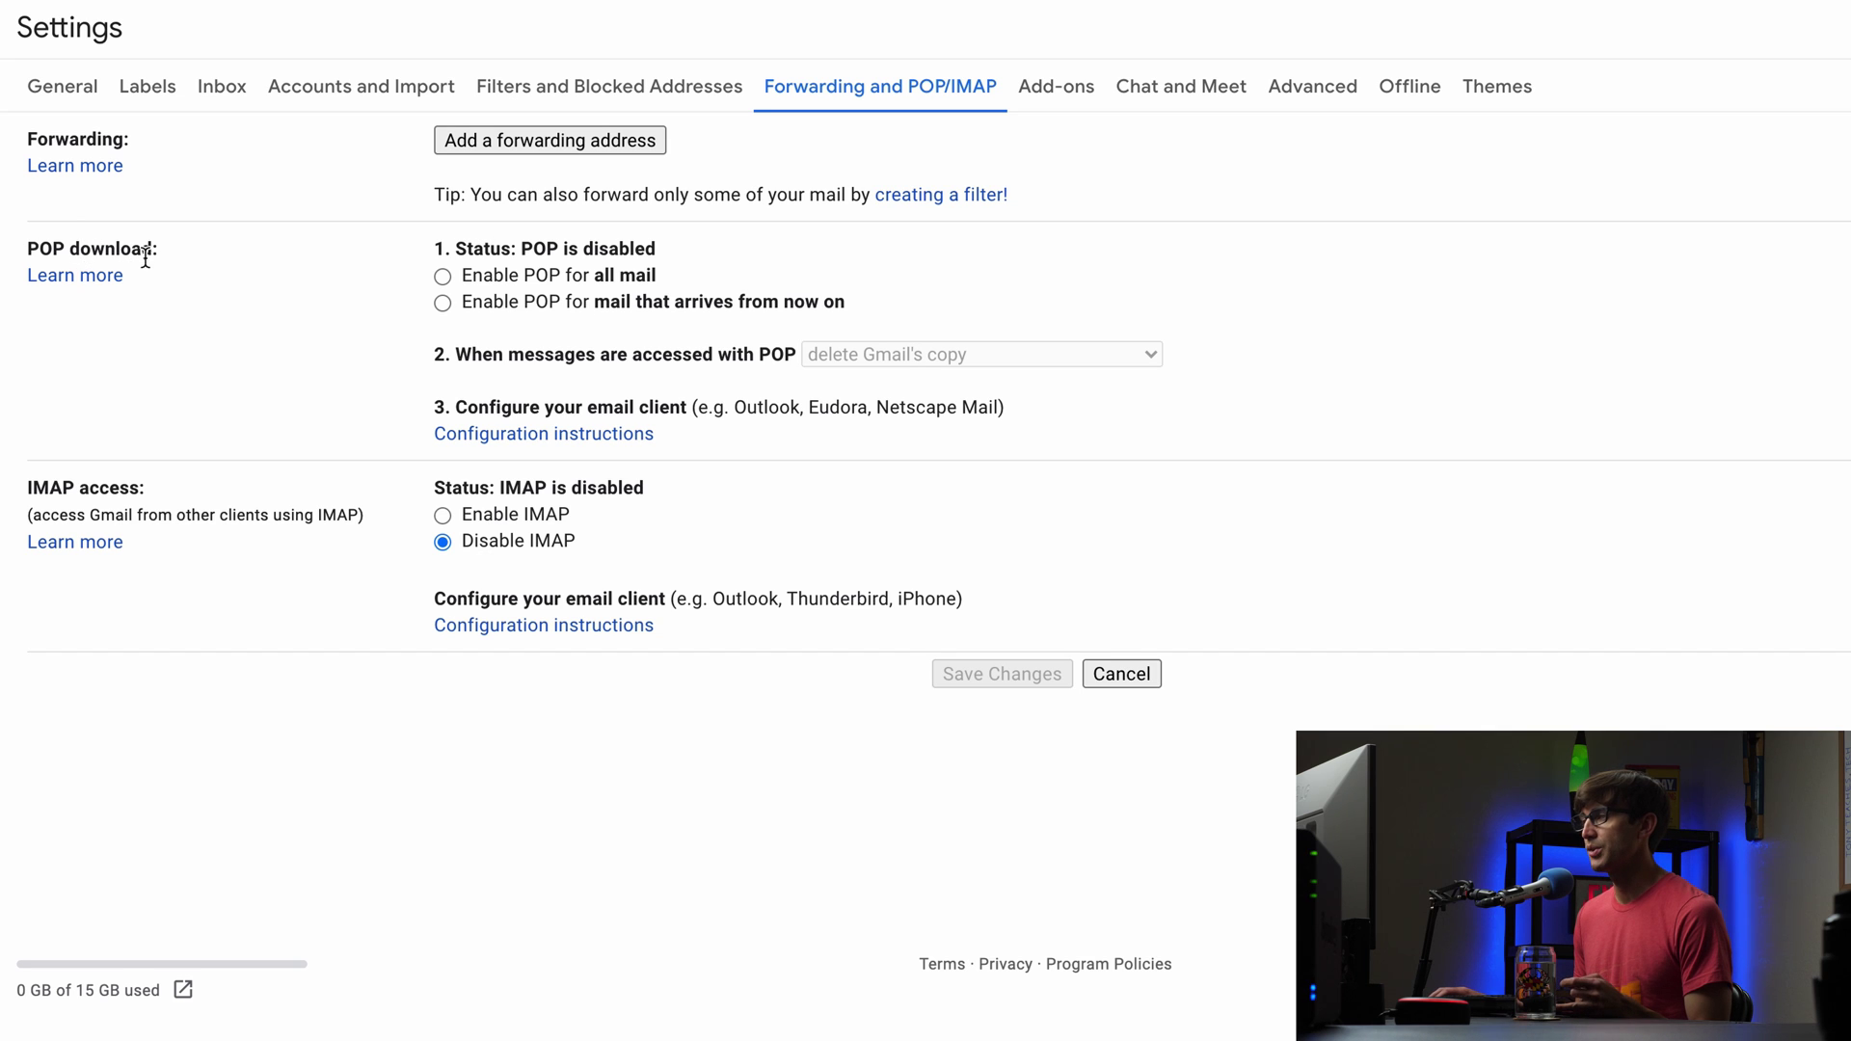
Step: Enable POP for all mail, set POP-accessed messages to delete Gmail's copy, and save
left_click(444, 277)
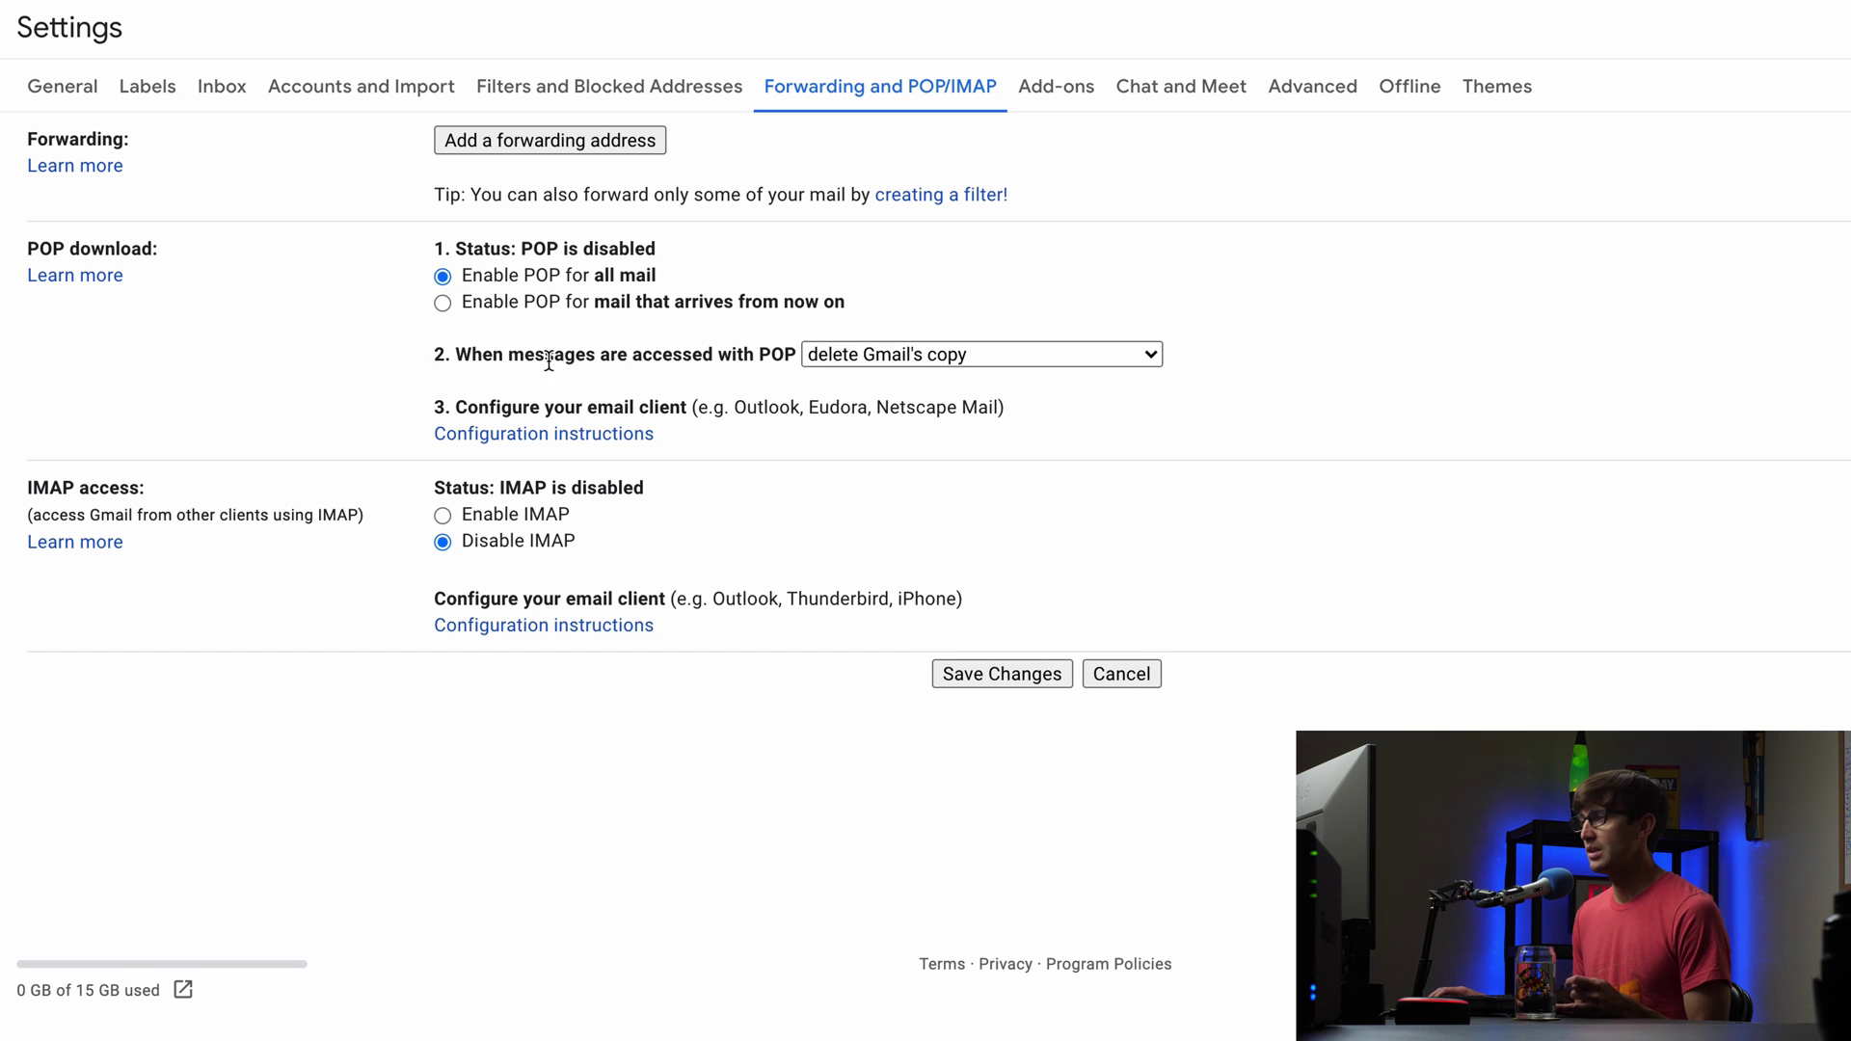
left_click_drag(466, 354, 774, 364)
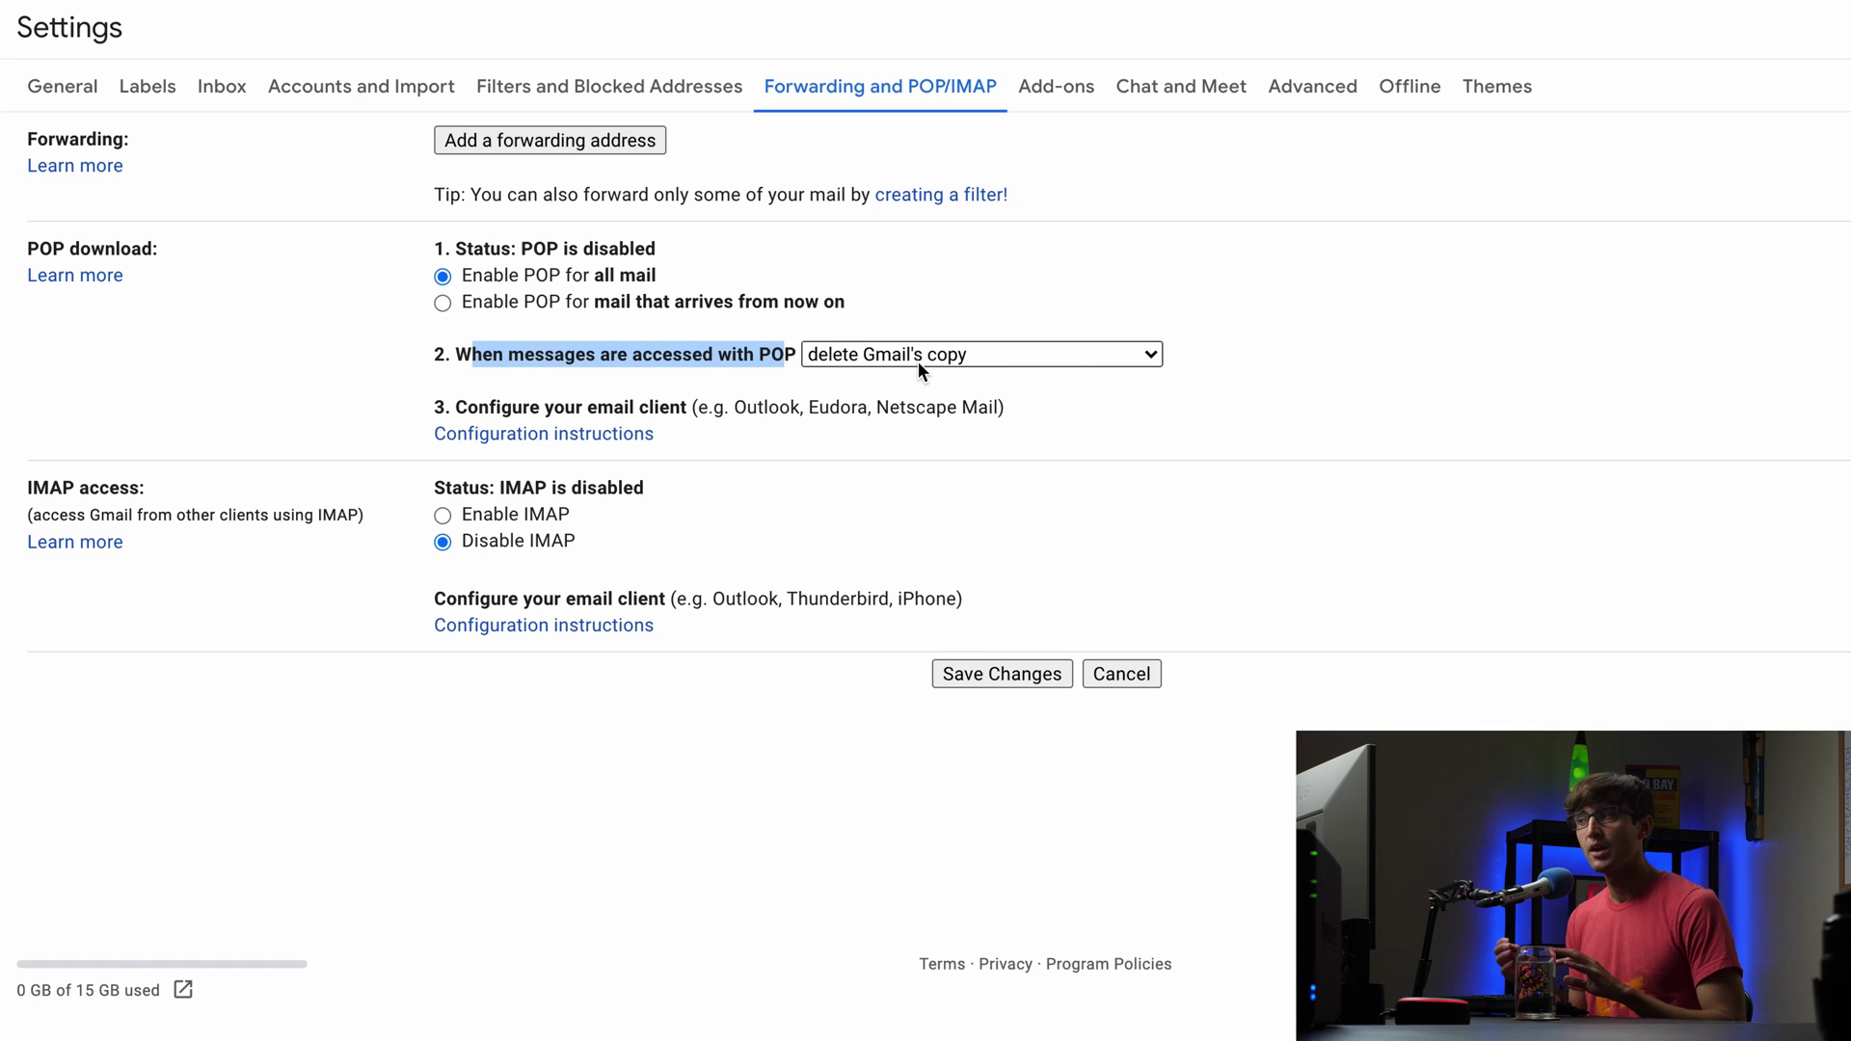
left_click(918, 369)
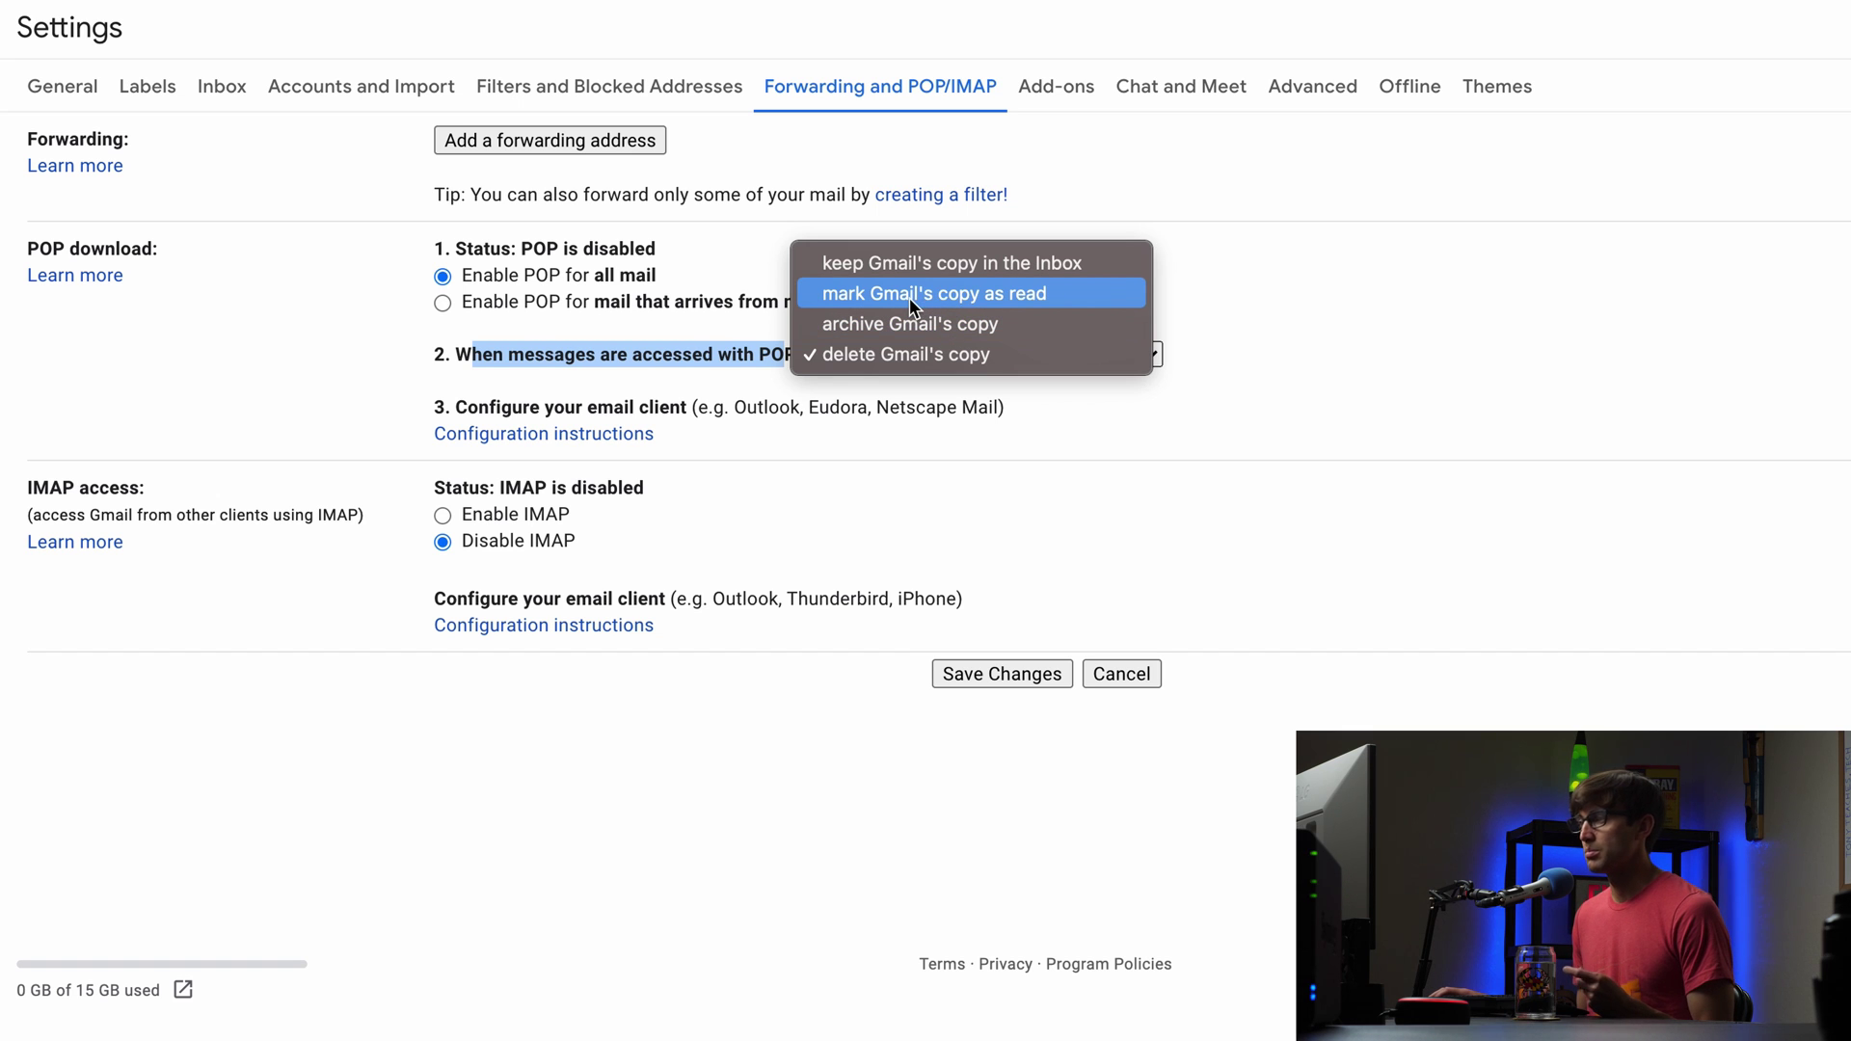
left_click(945, 353)
left_click(762, 367)
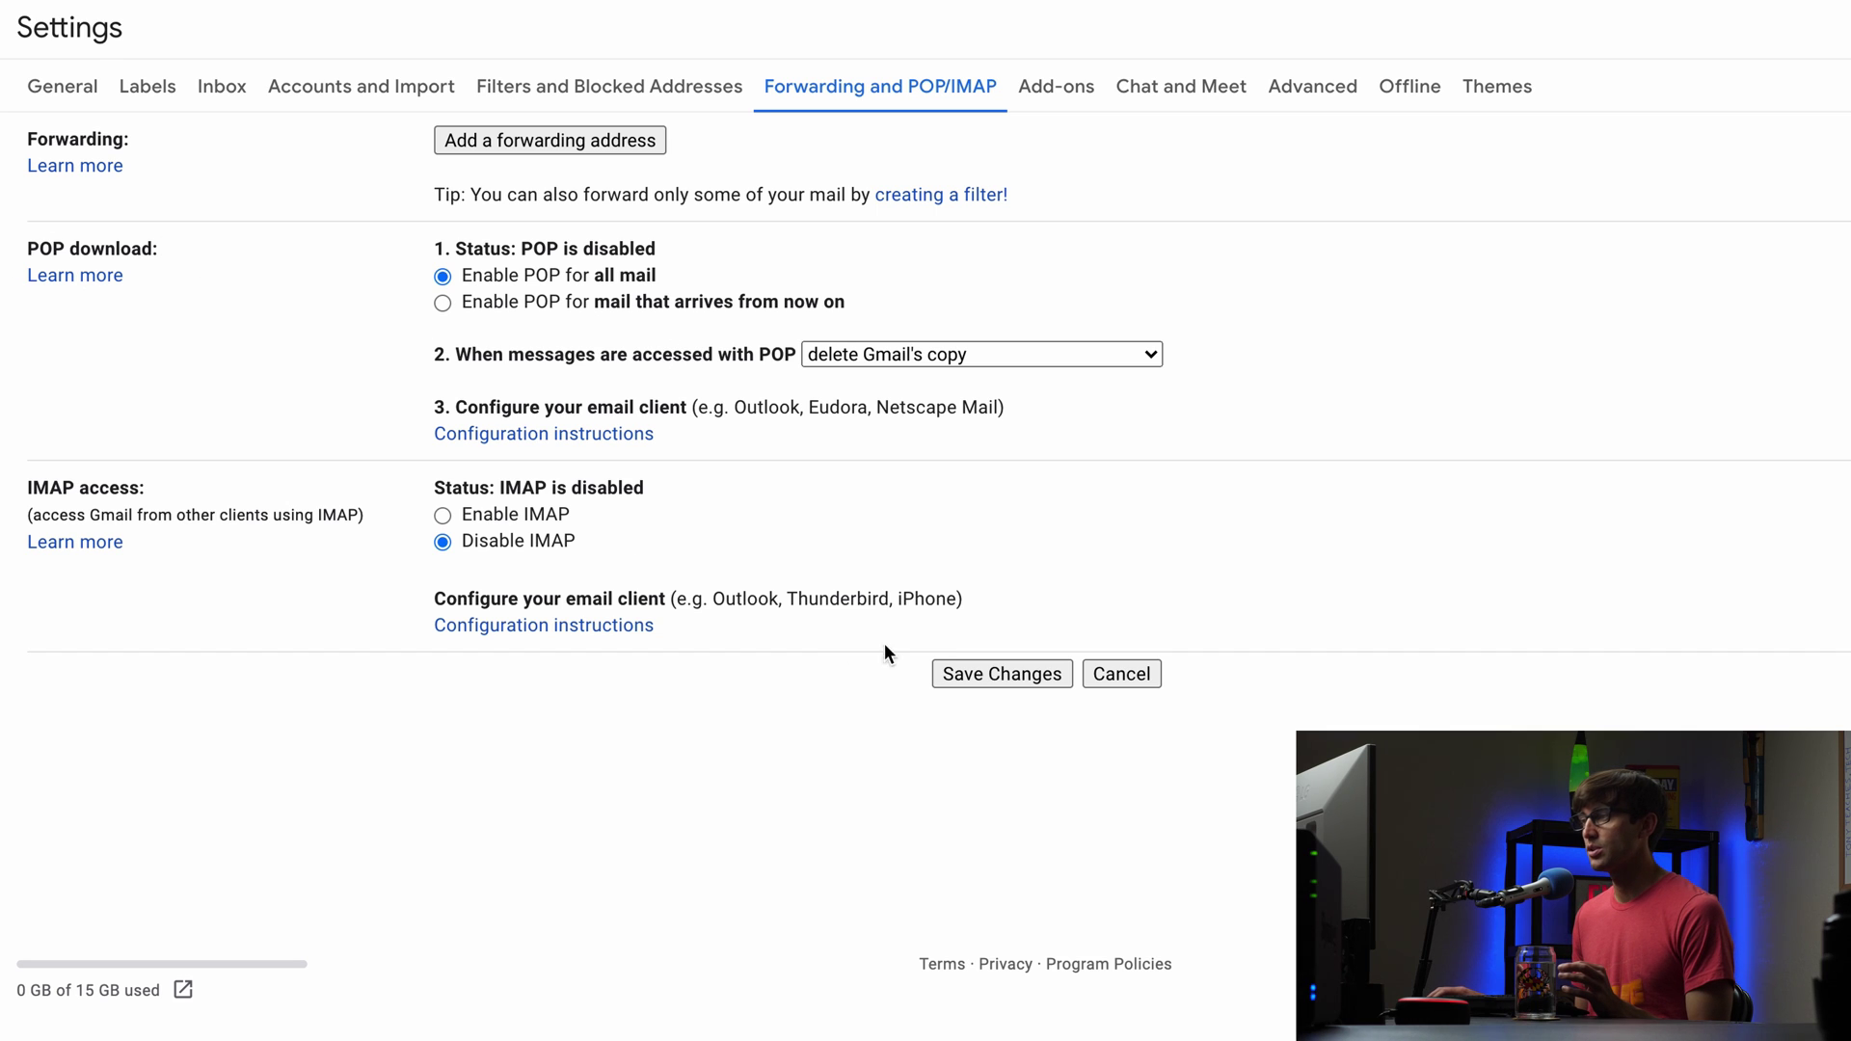
left_click(954, 667)
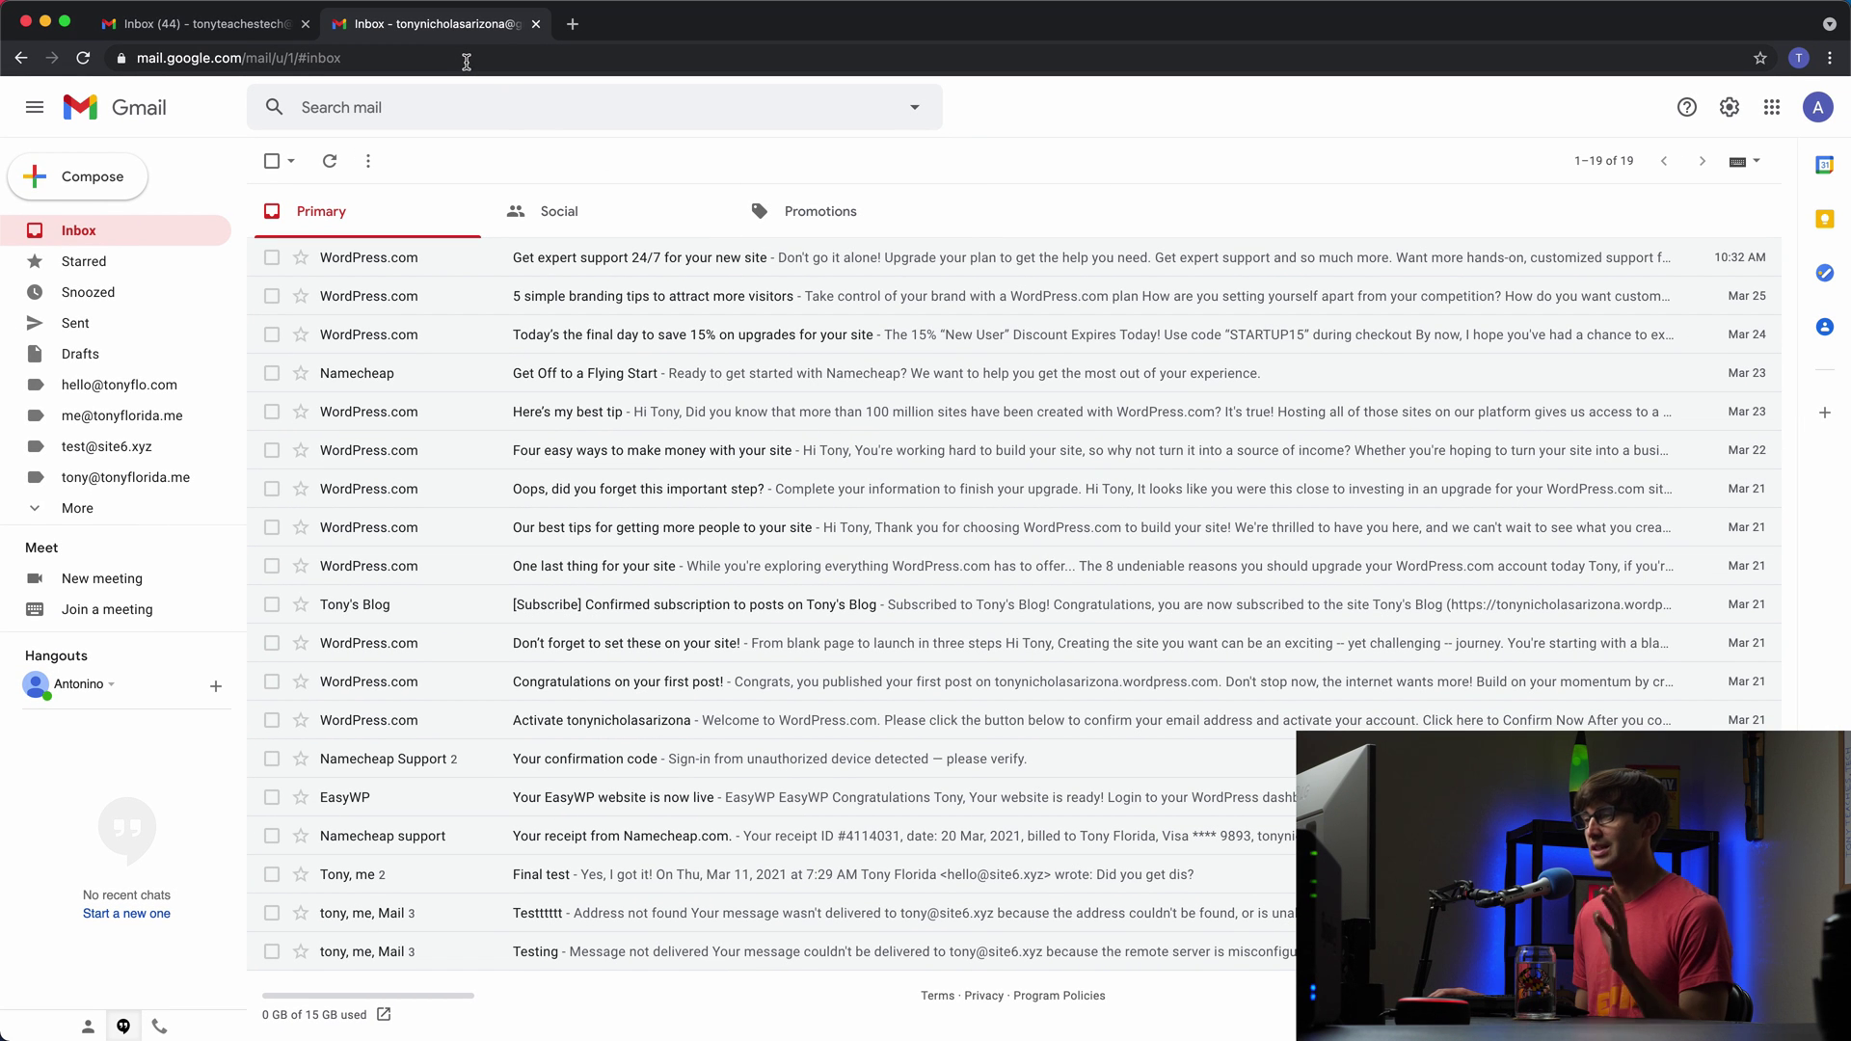
Step: In the first account's Accounts and Import settings, choose Add a mail account under Check mail from other accounts
left_click(247, 35)
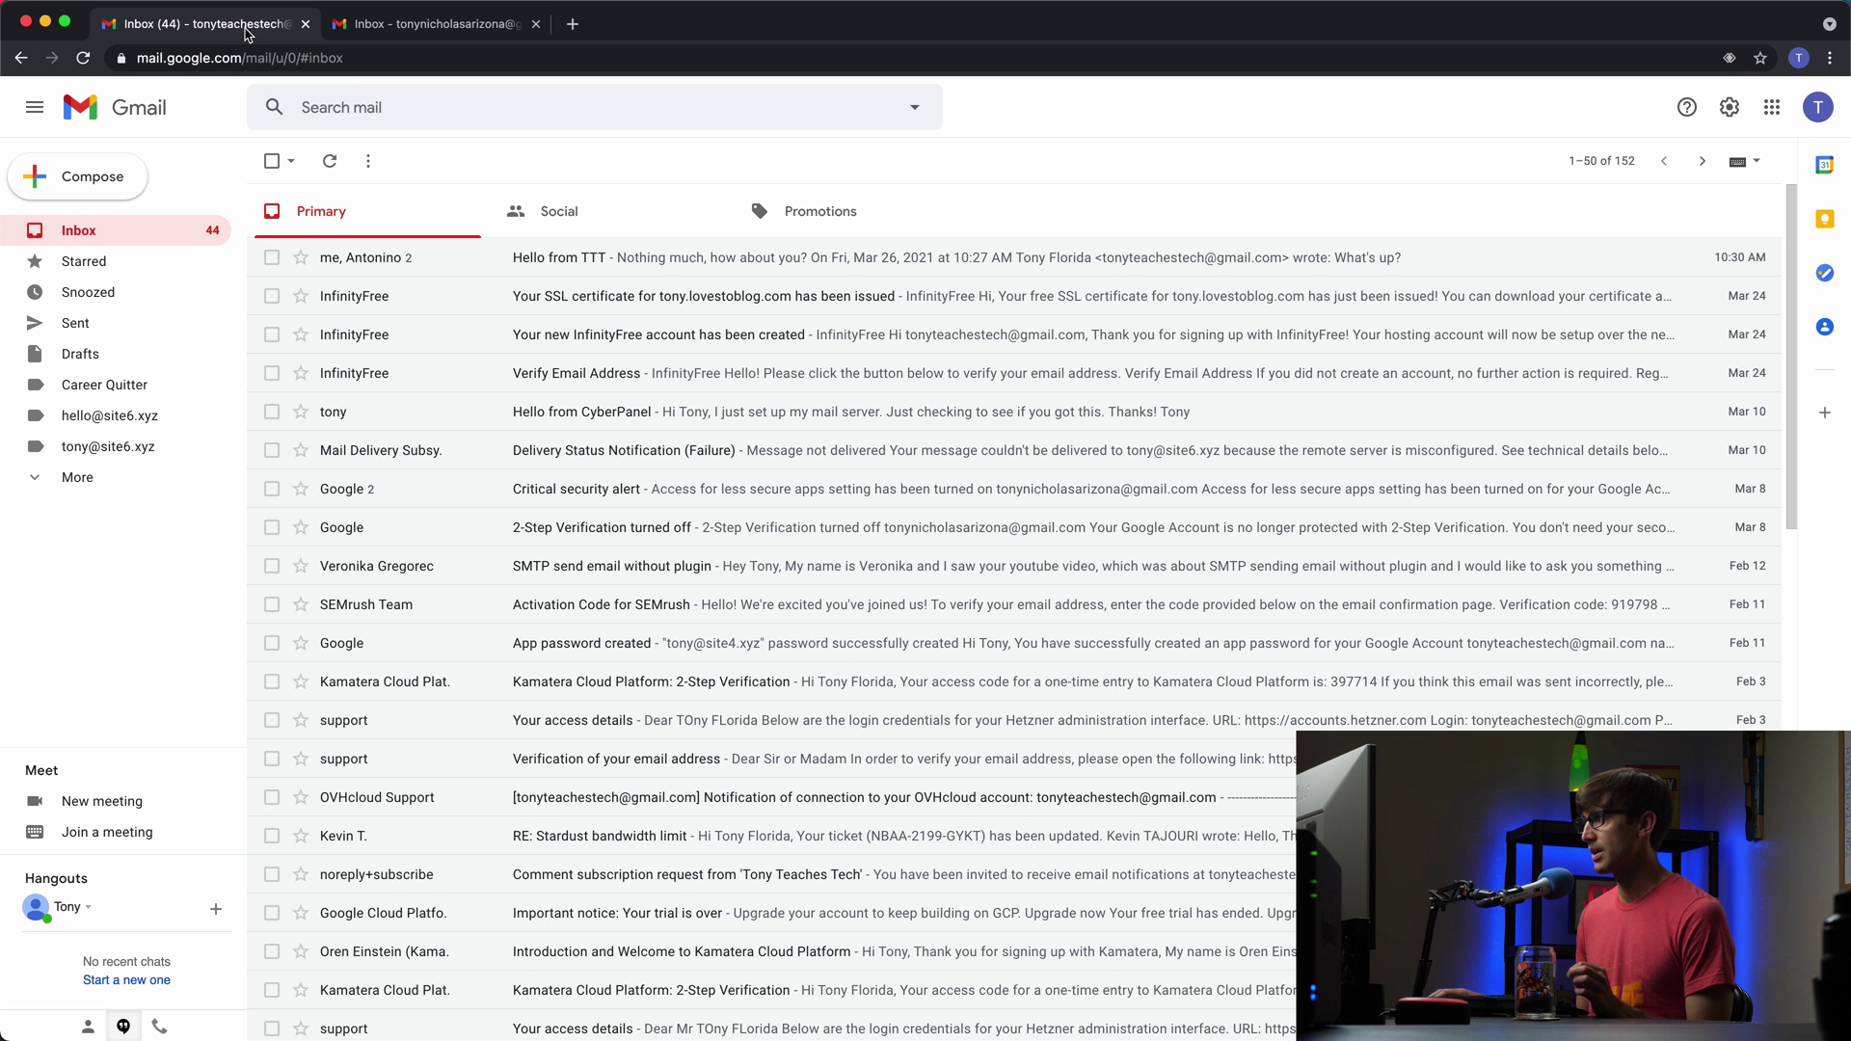
left_click(1730, 108)
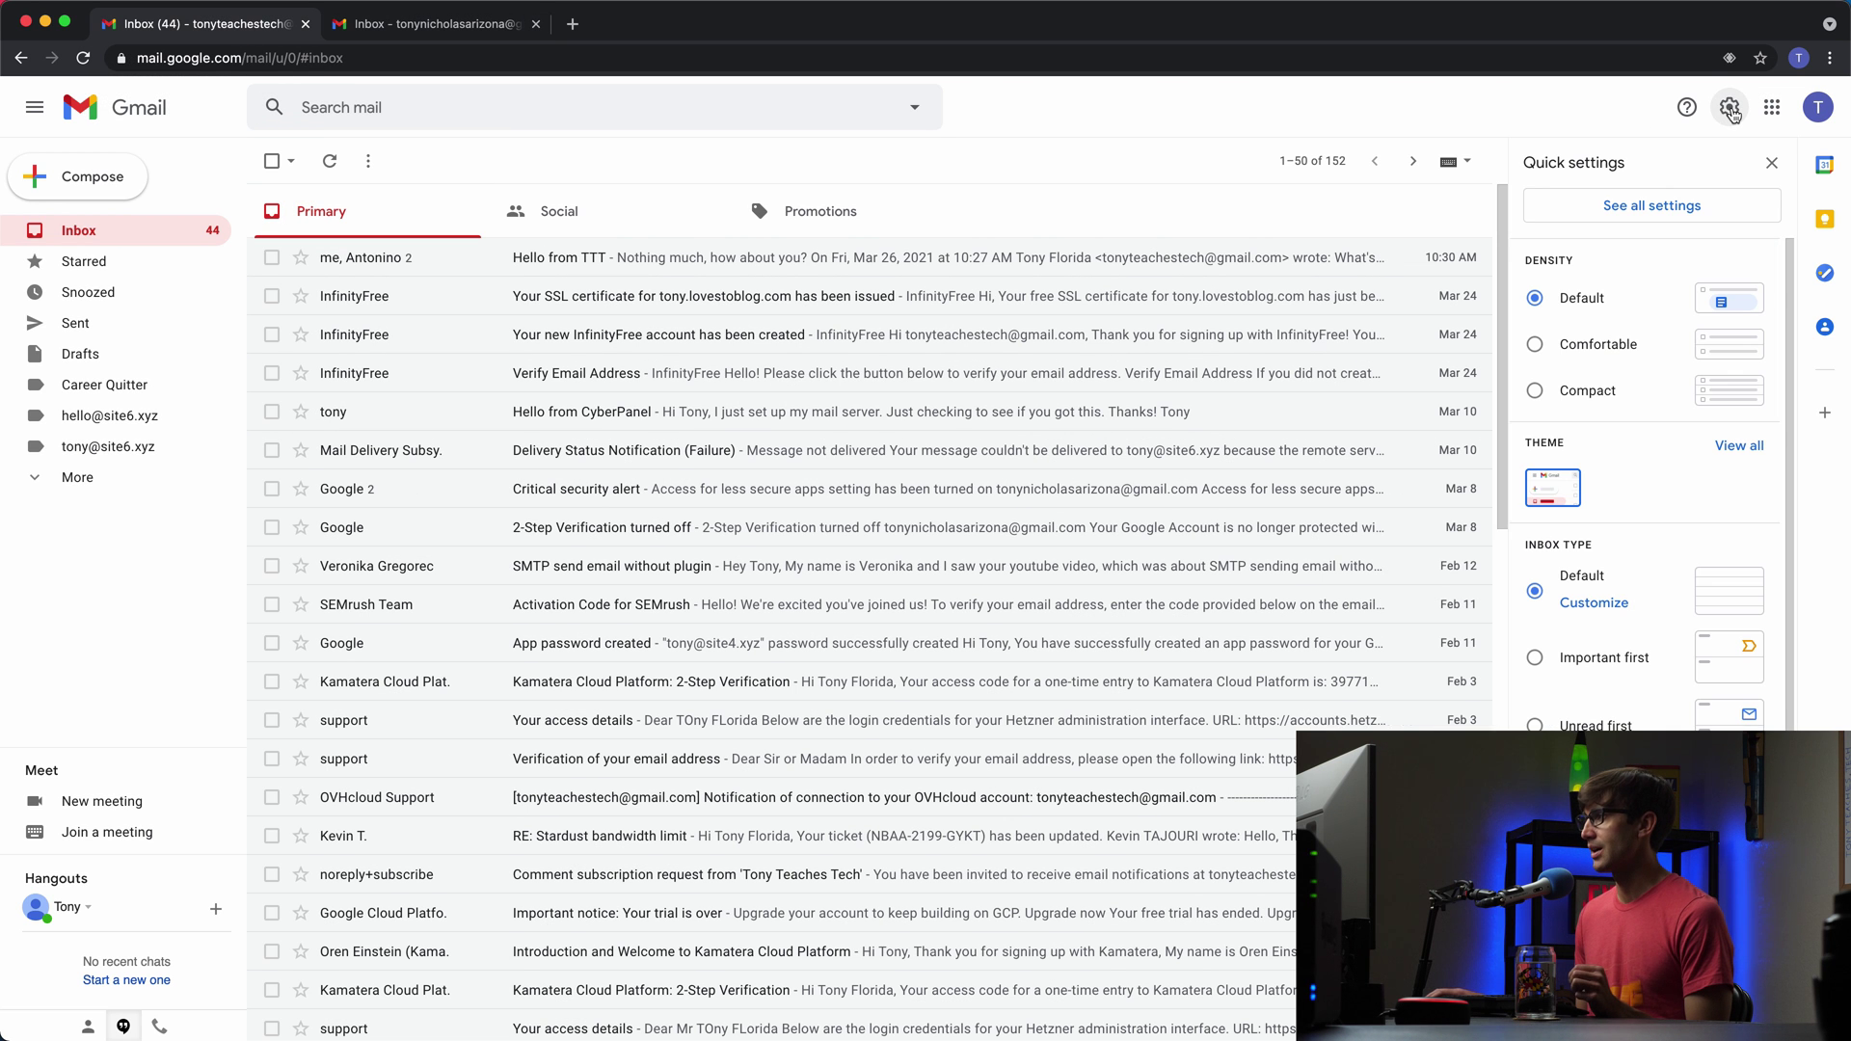
left_click(1652, 206)
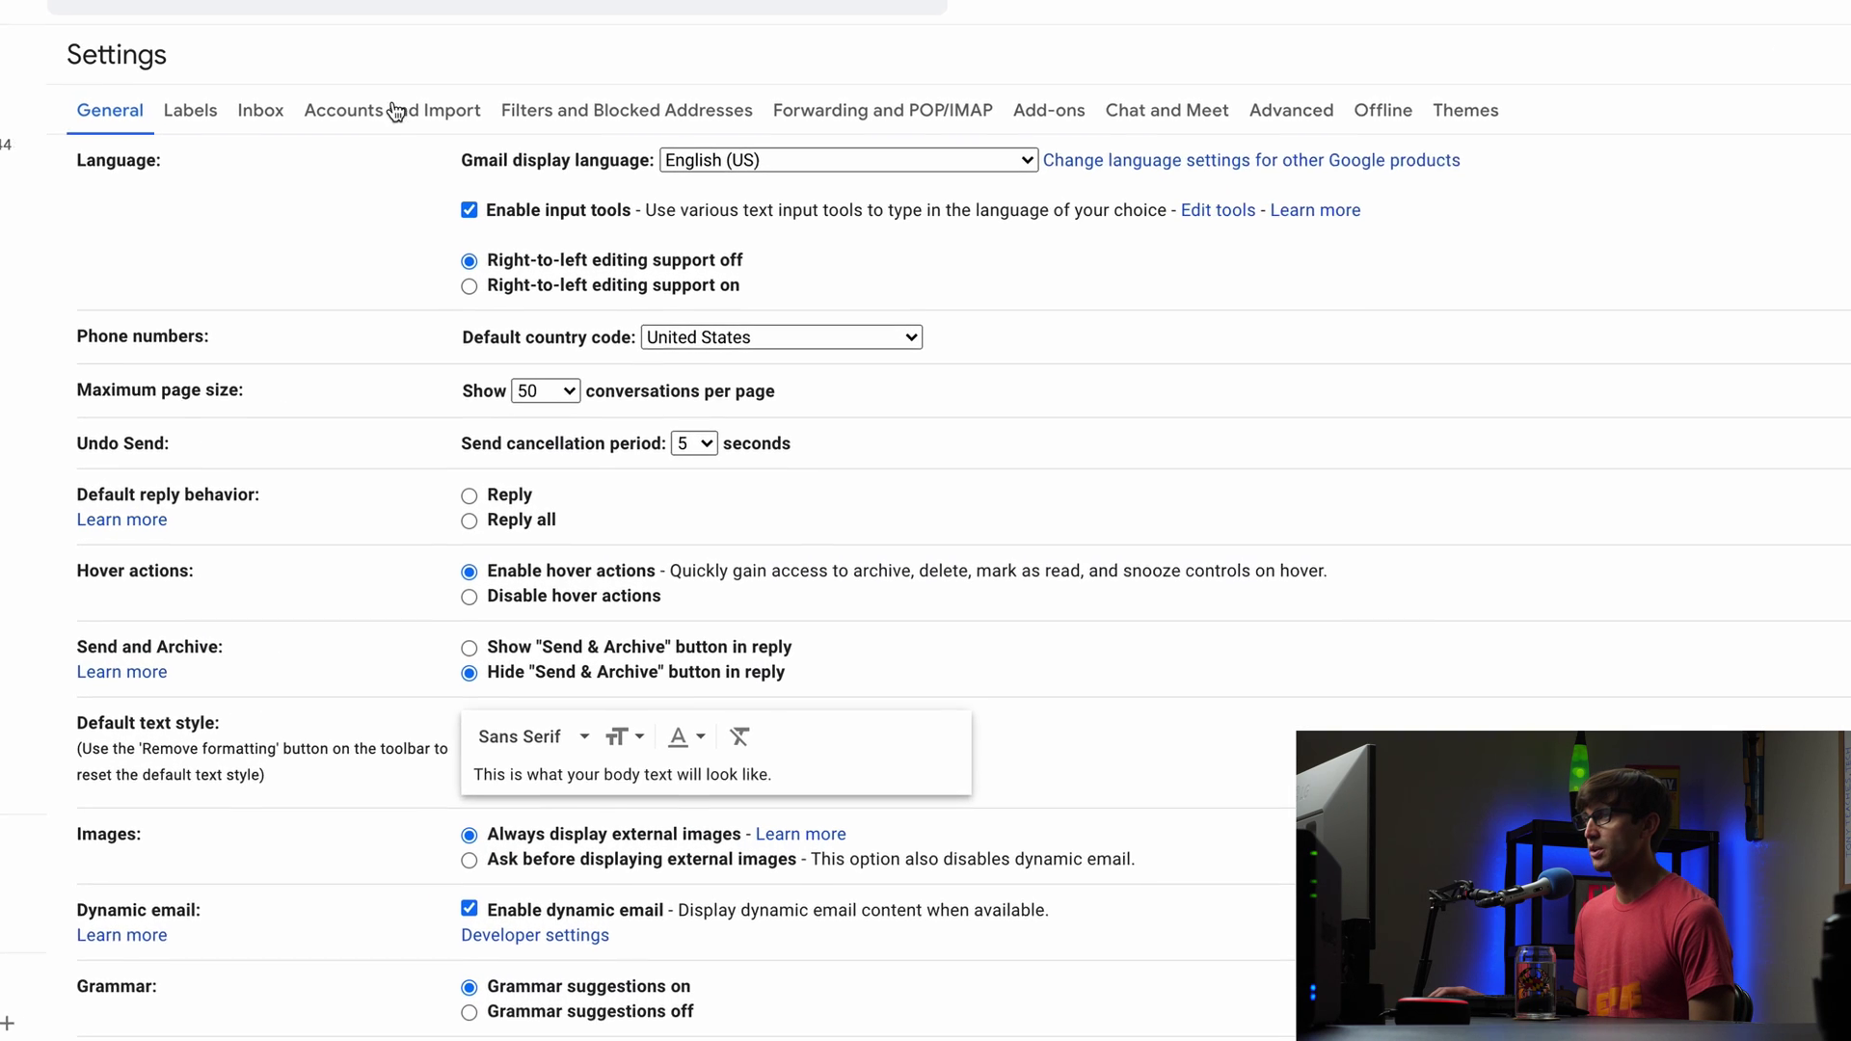
left_click(433, 141)
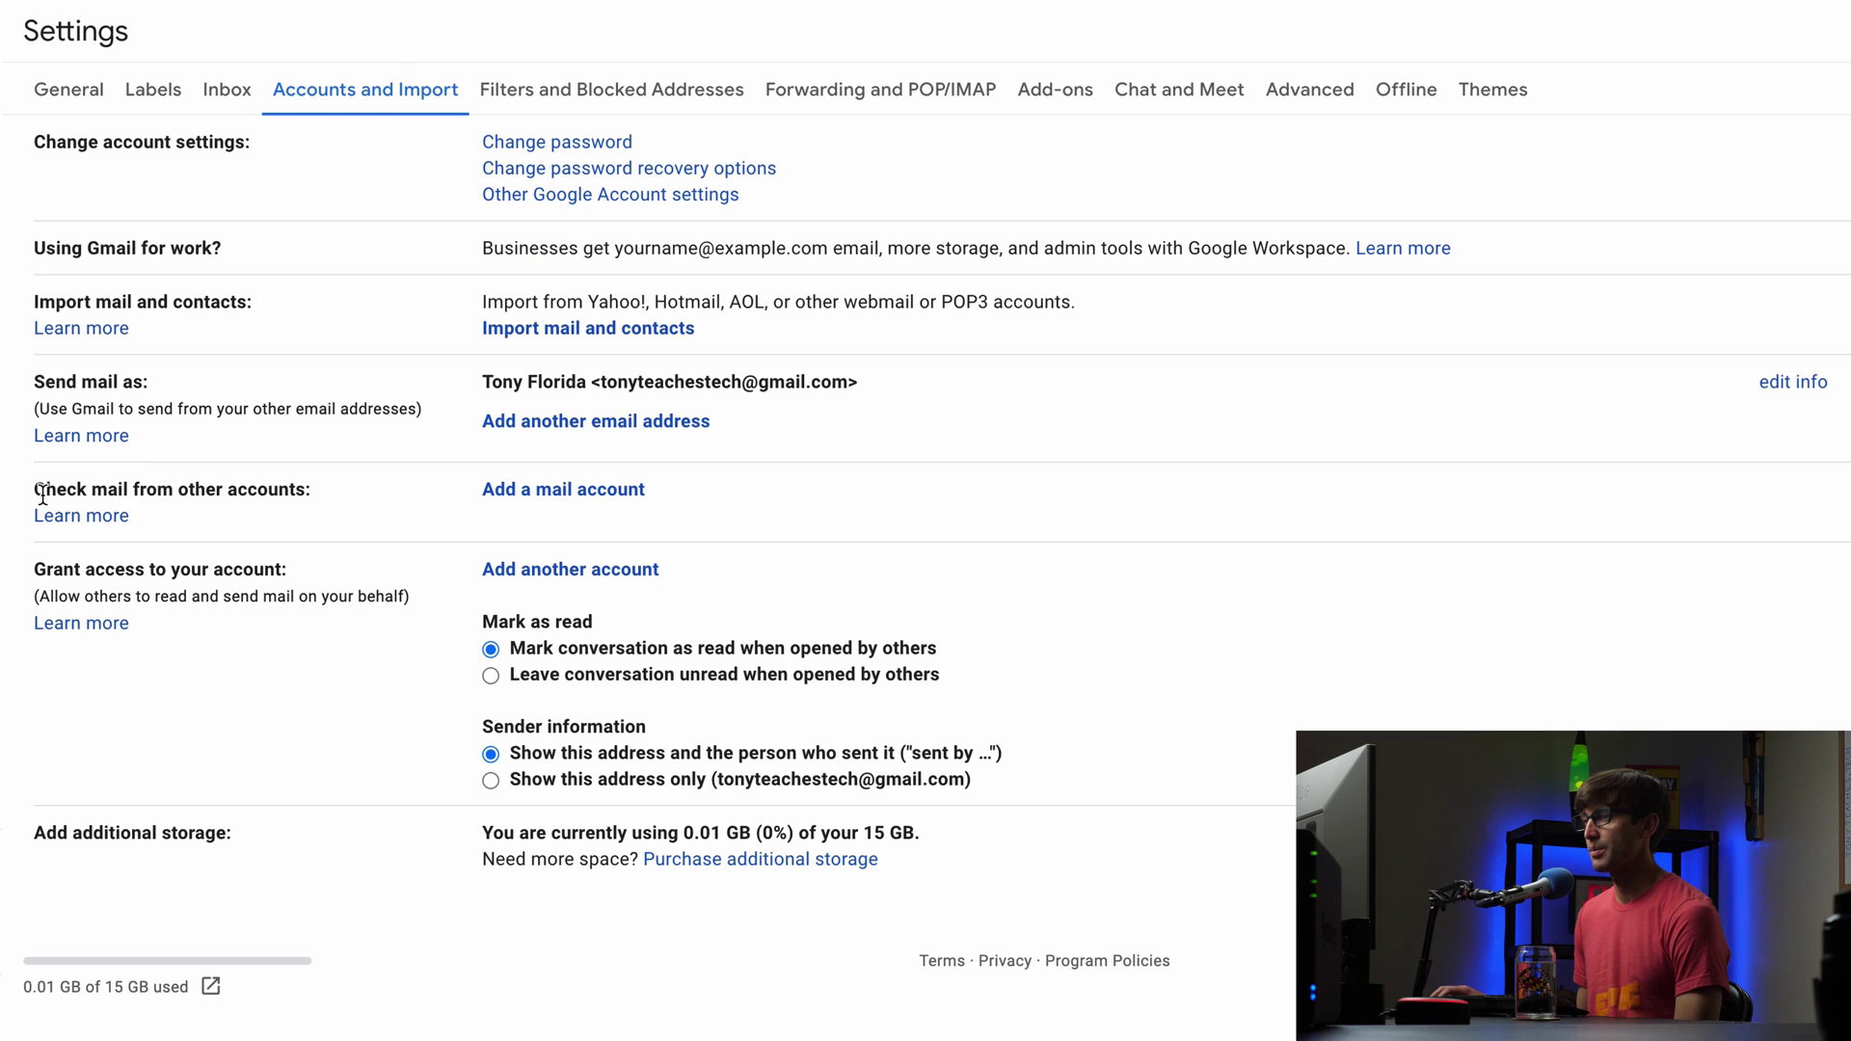
left_click_drag(43, 493, 300, 490)
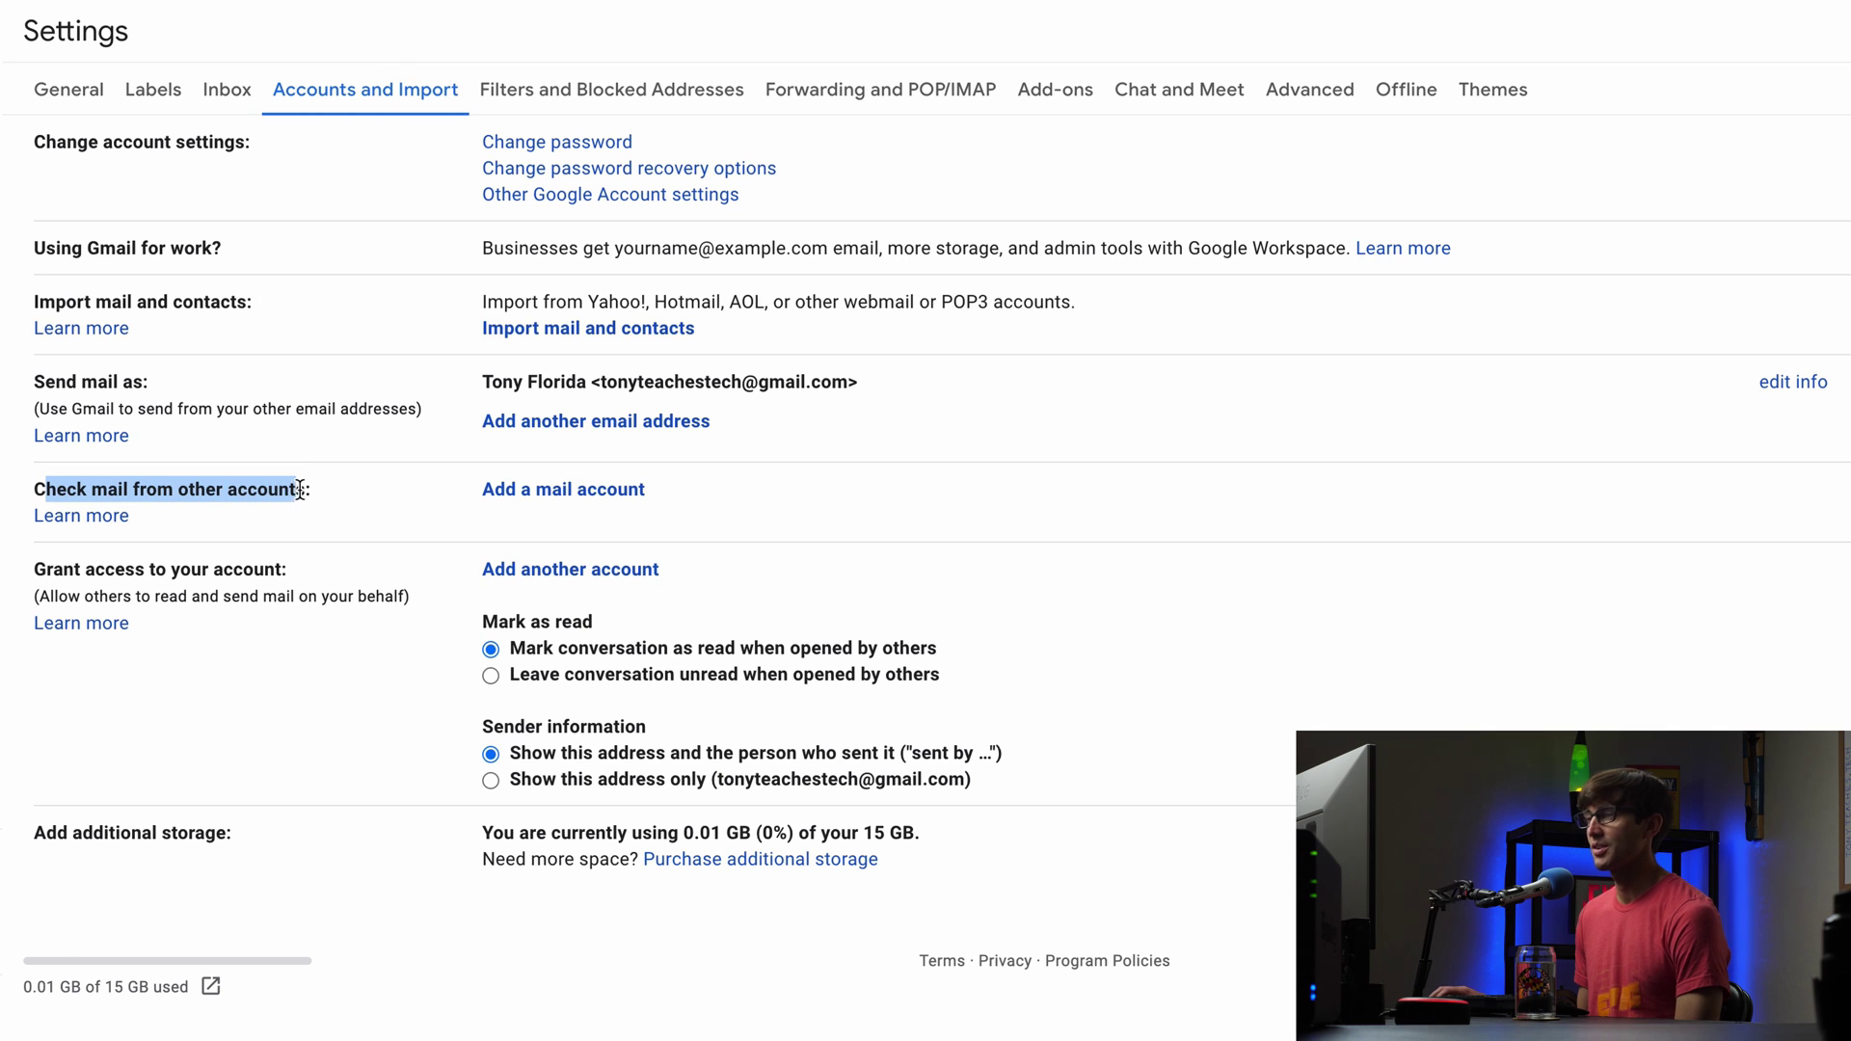
left_click(540, 493)
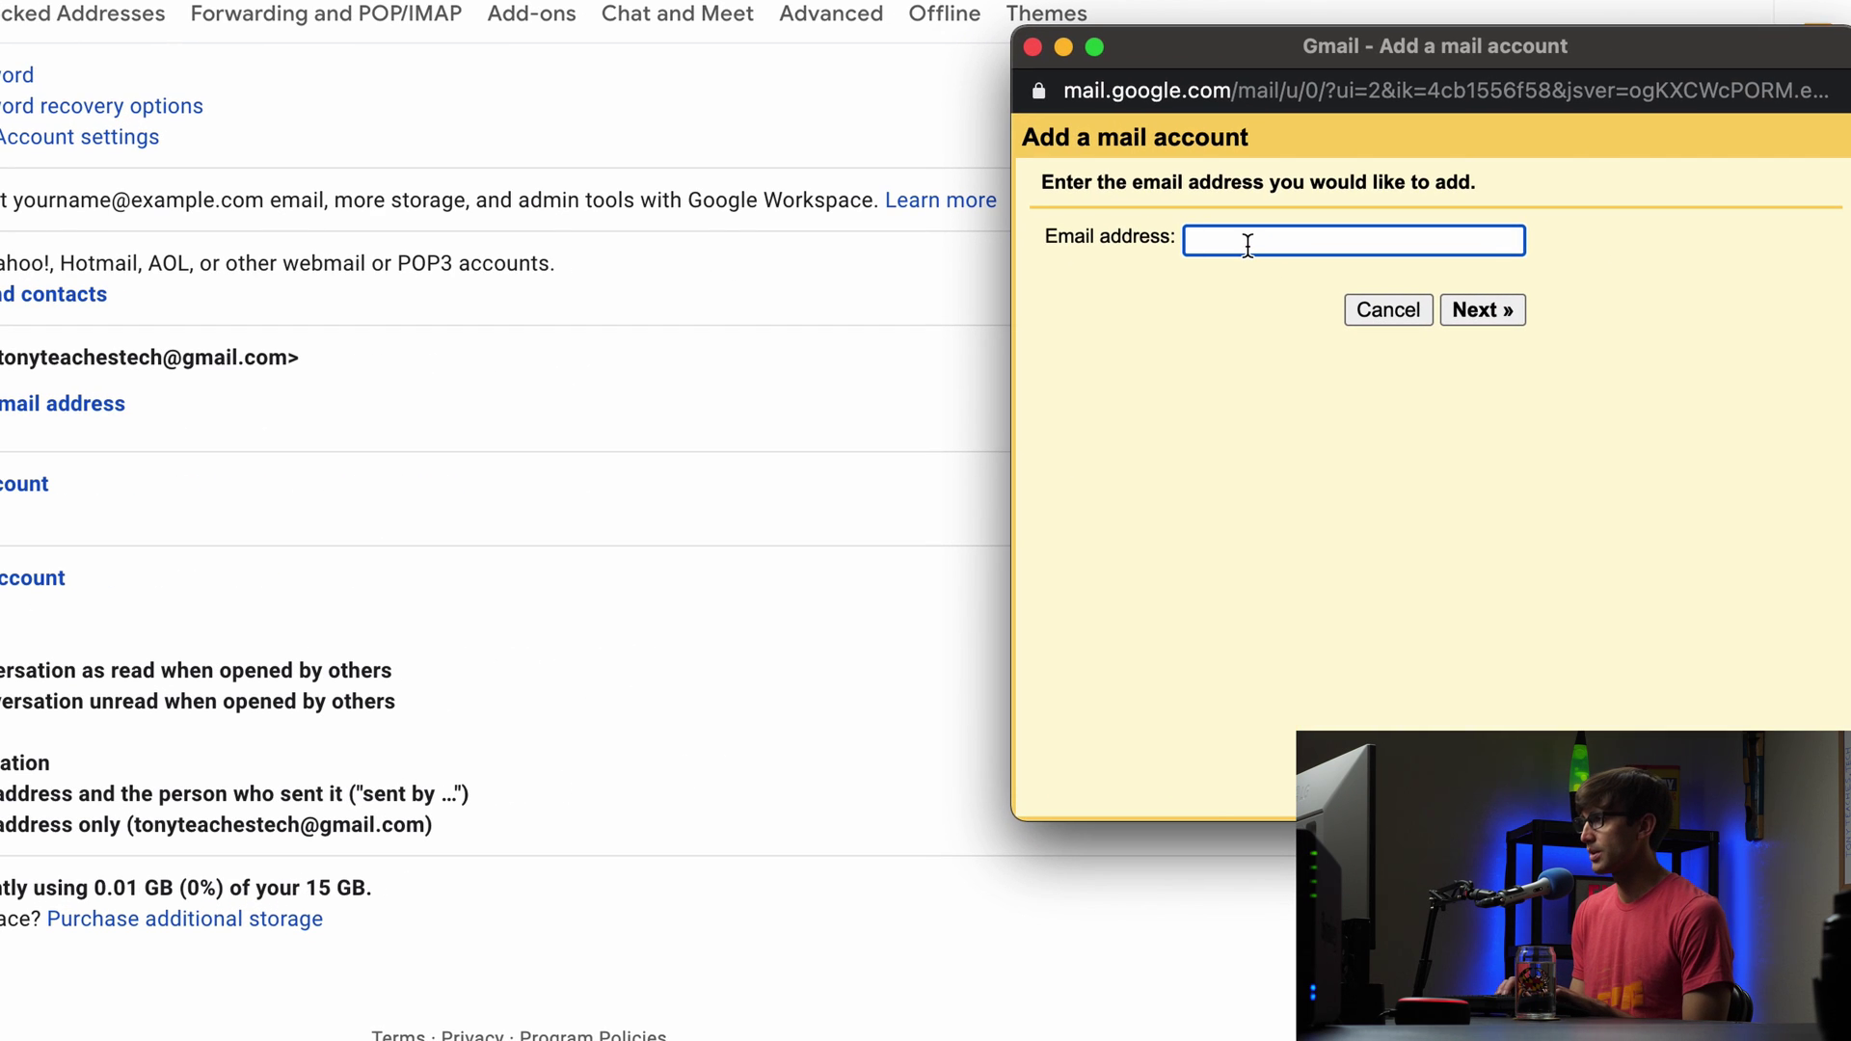
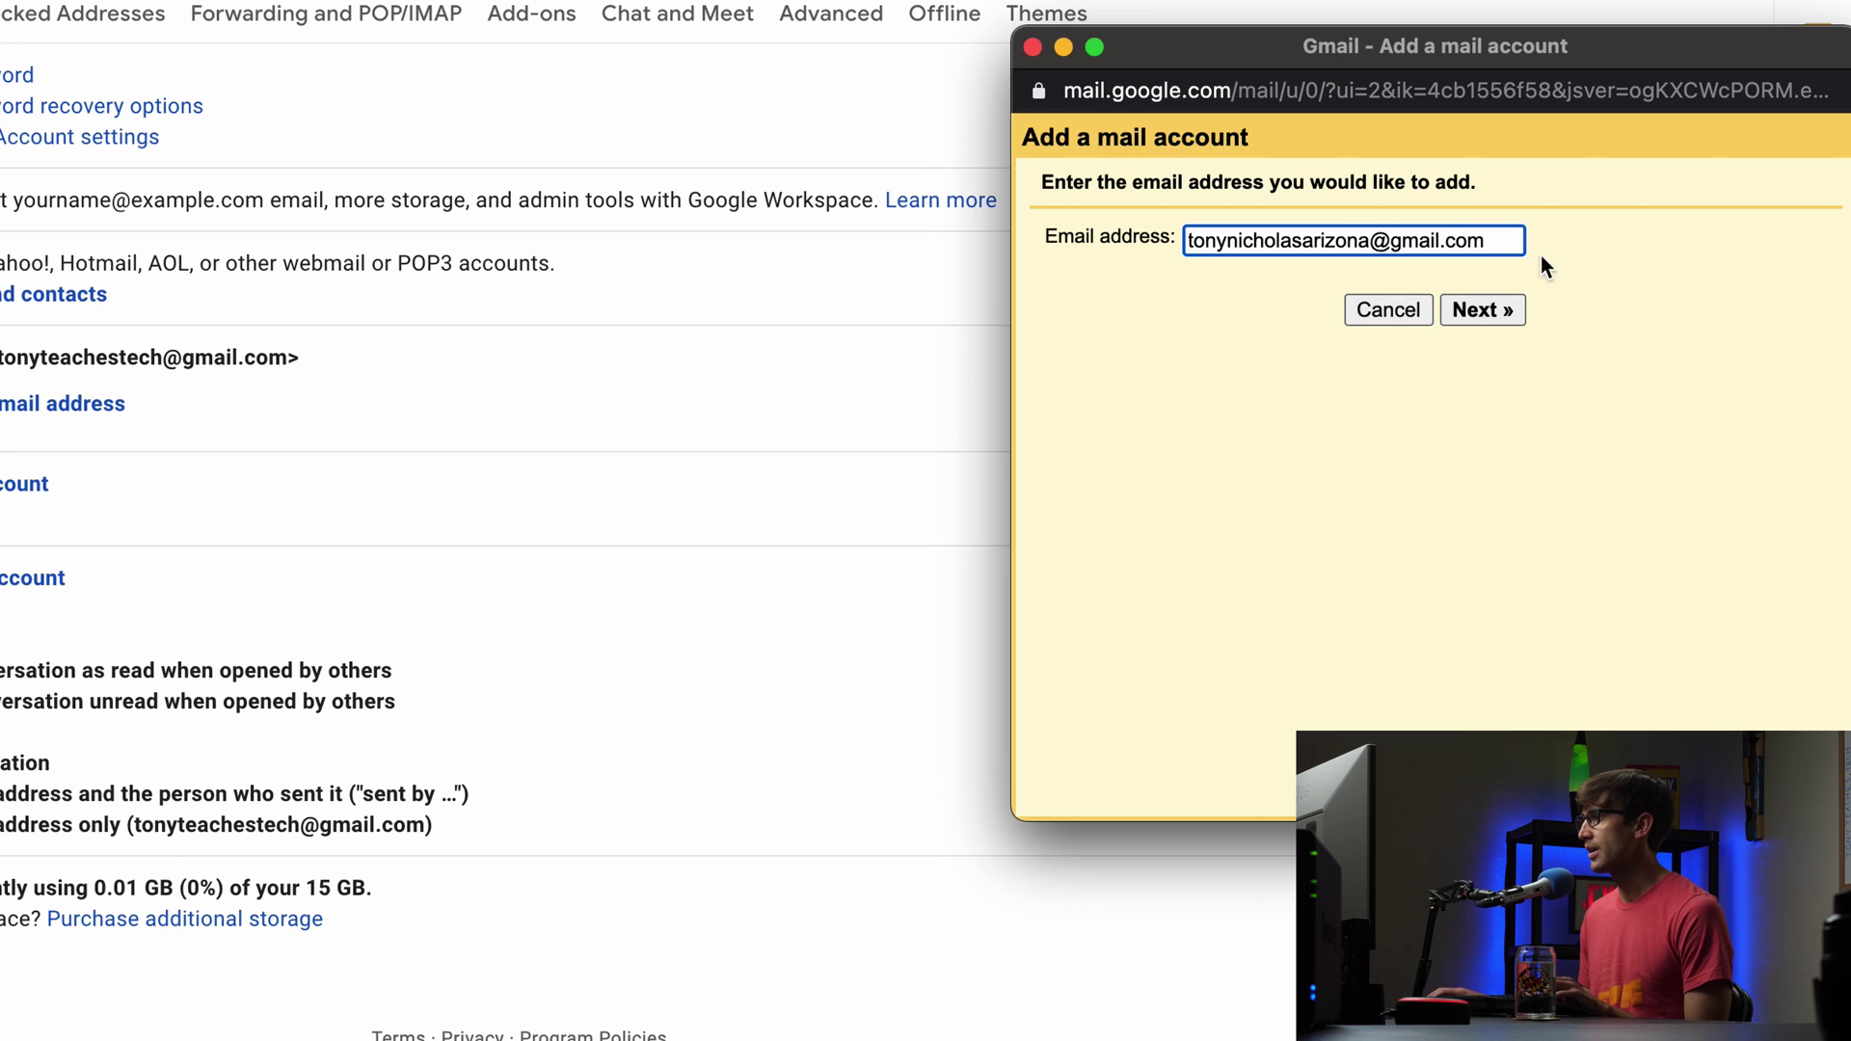
Step: Enter the other account's Gmail address and choose Import emails (POP3)
left_click(1472, 323)
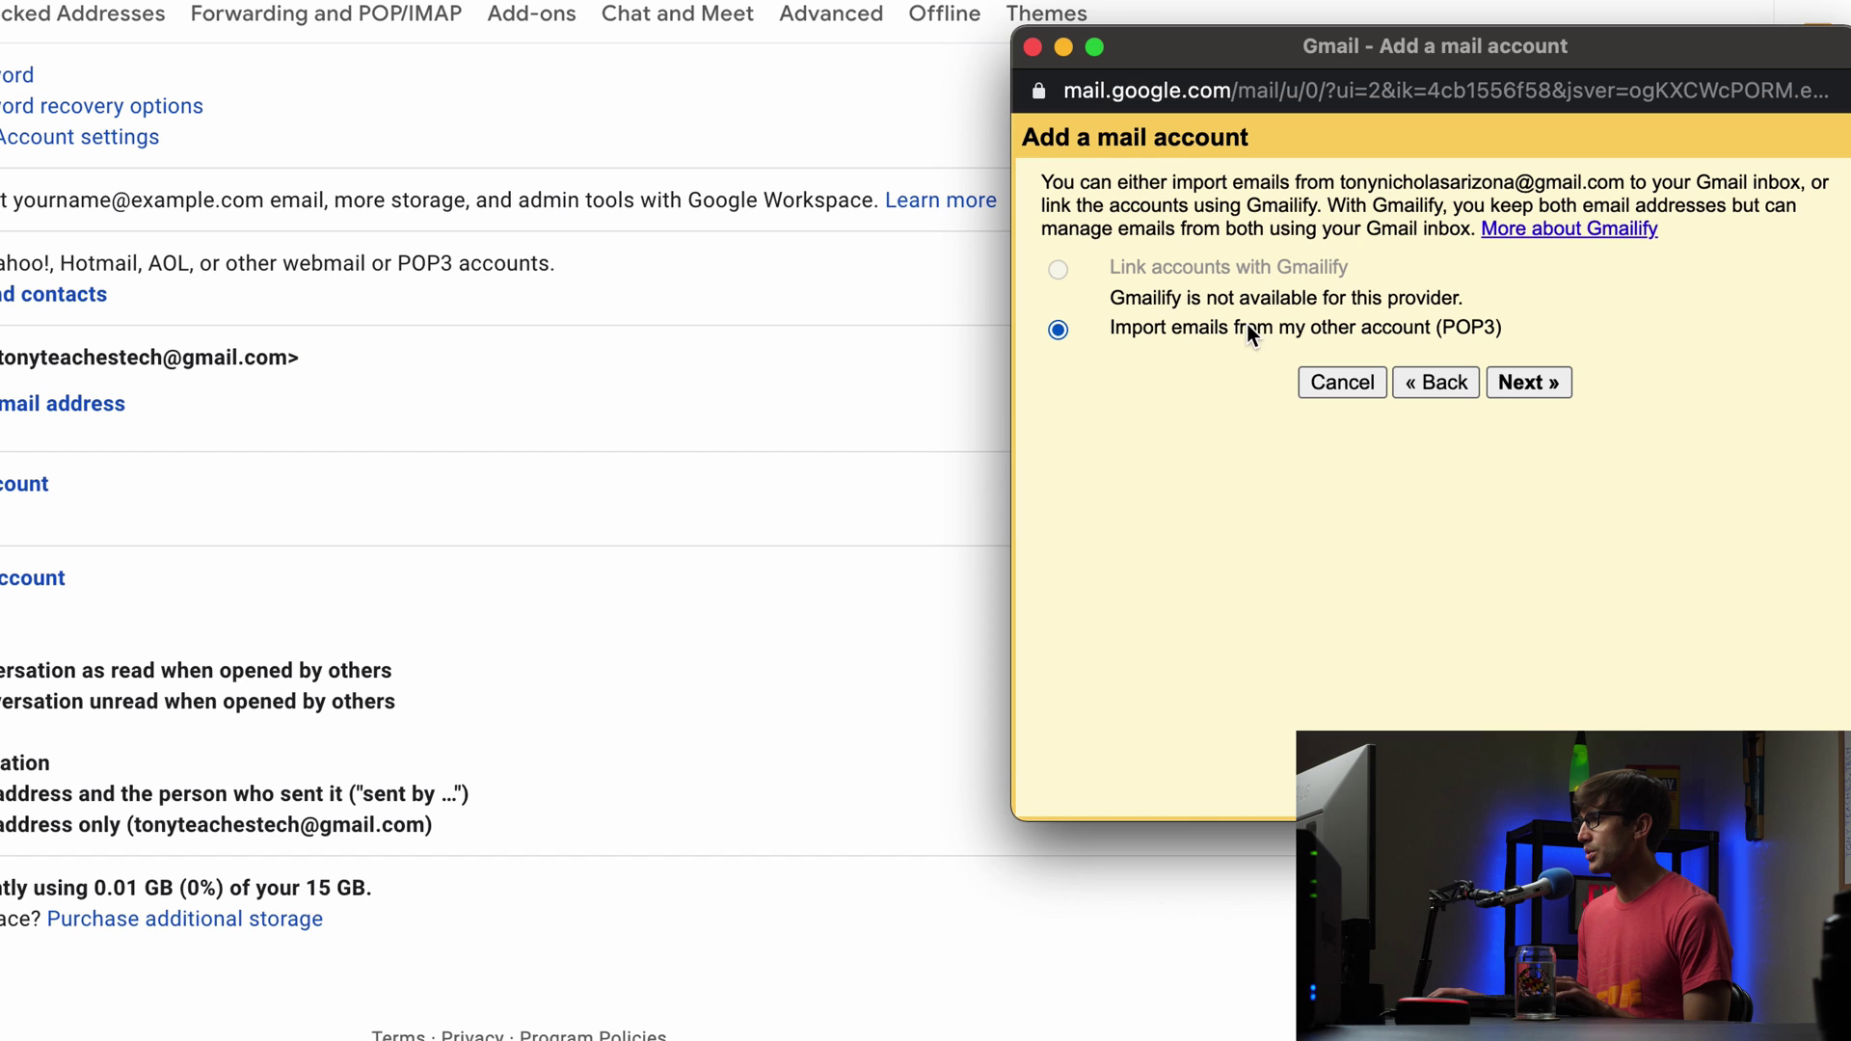
left_click(1516, 383)
Step: Fill in the account's username and password, tick Label incoming messages, and submit
left_click(1409, 260)
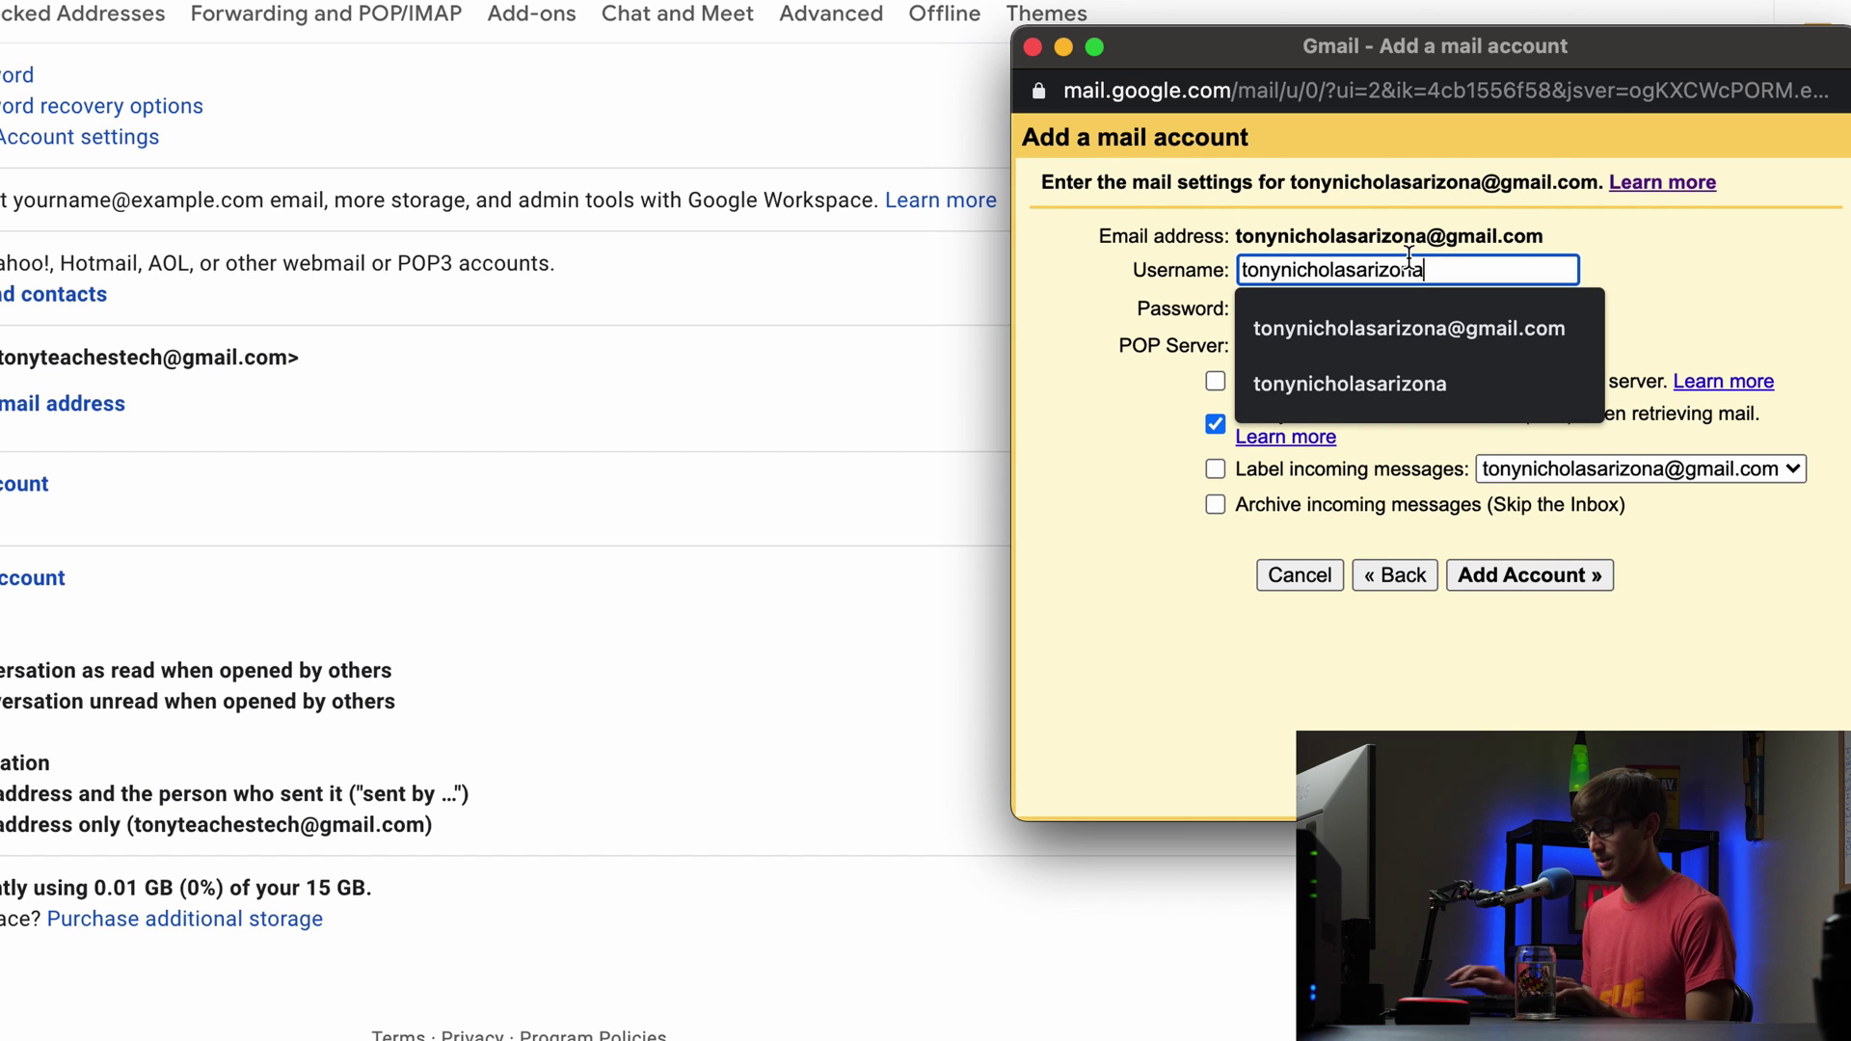
type("@gmail.com")
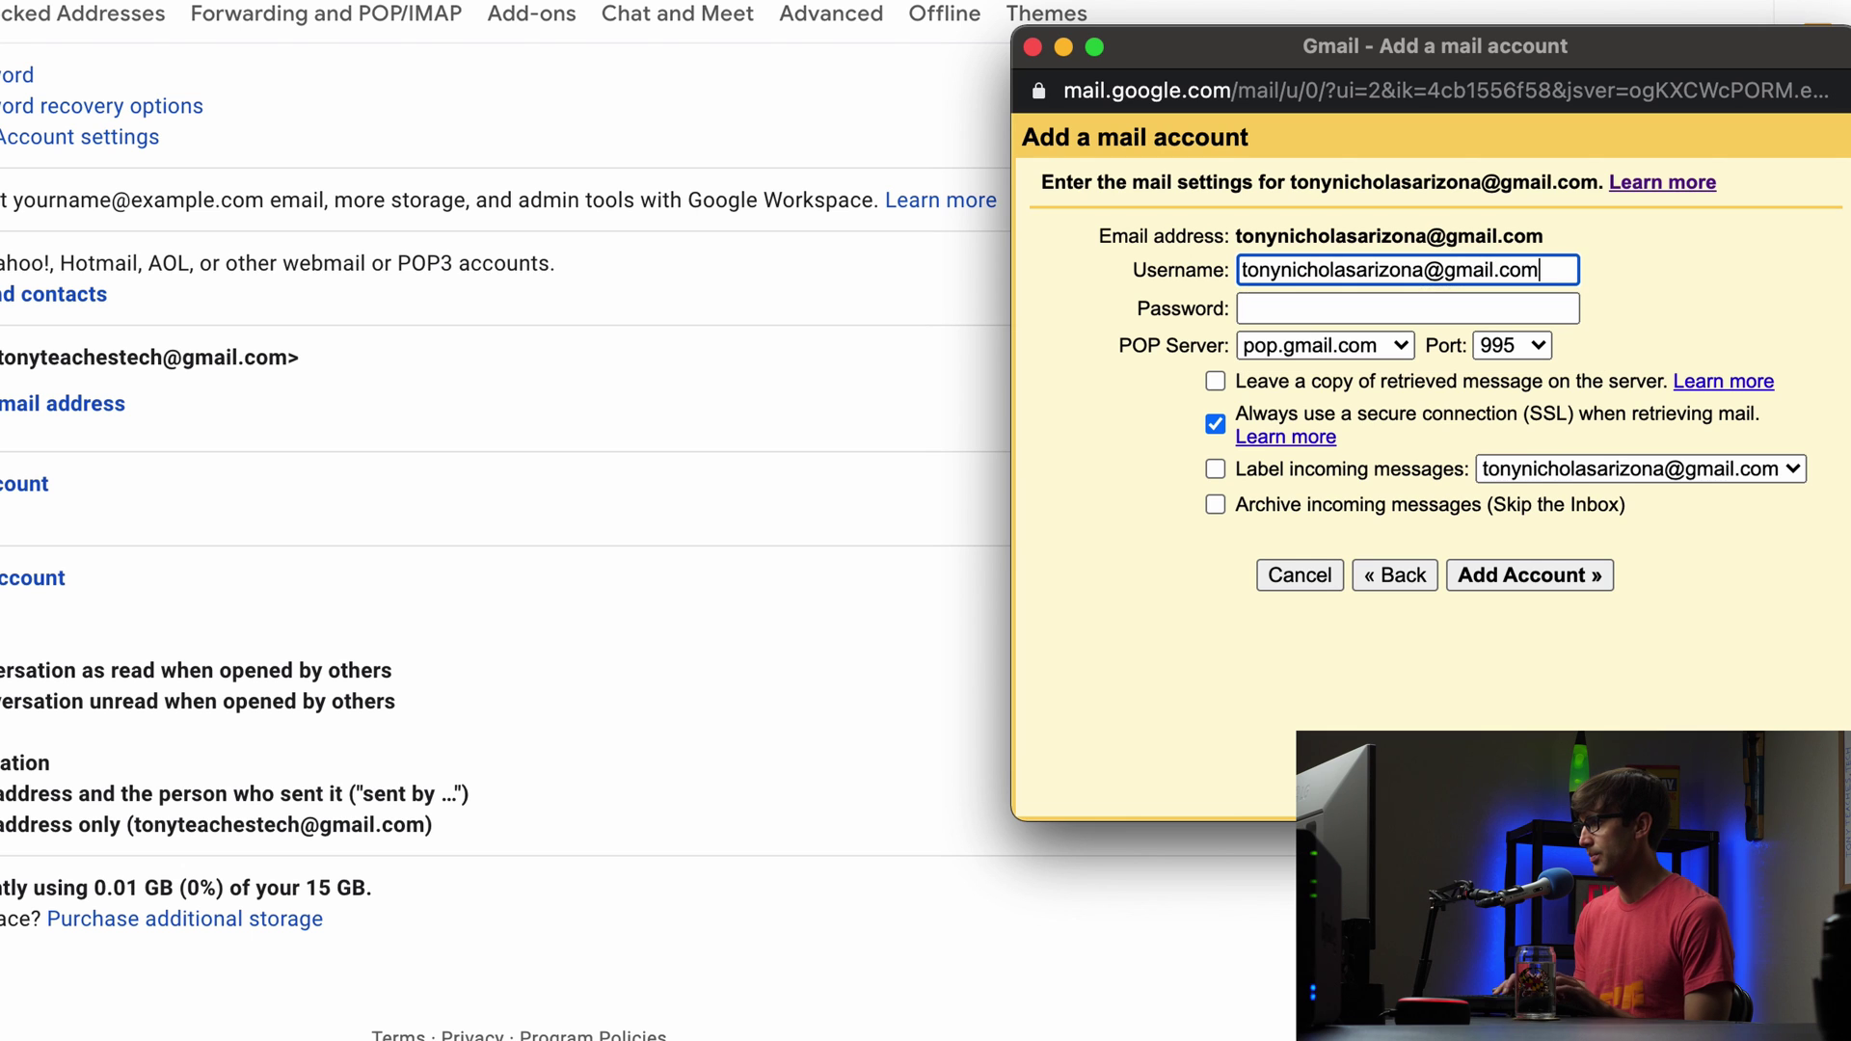
key("Tab")
type("••••••••")
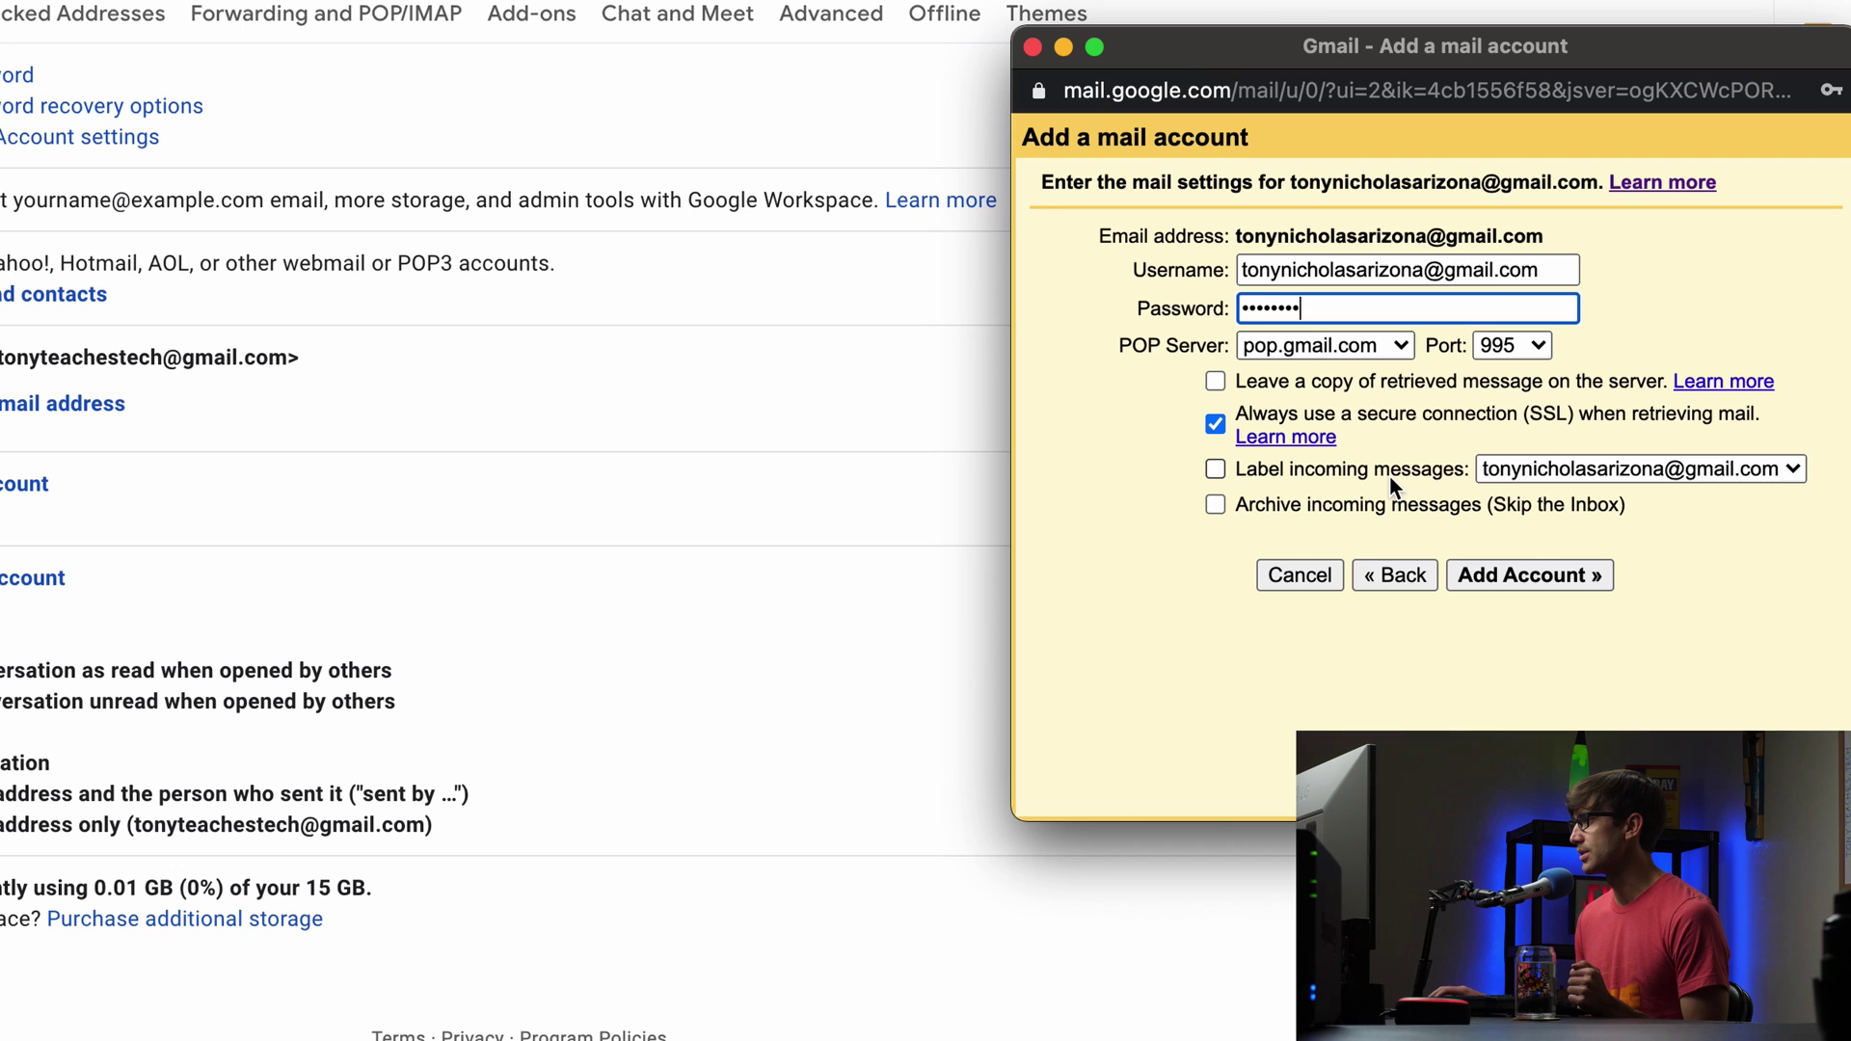
left_click(1385, 470)
left_click(1385, 471)
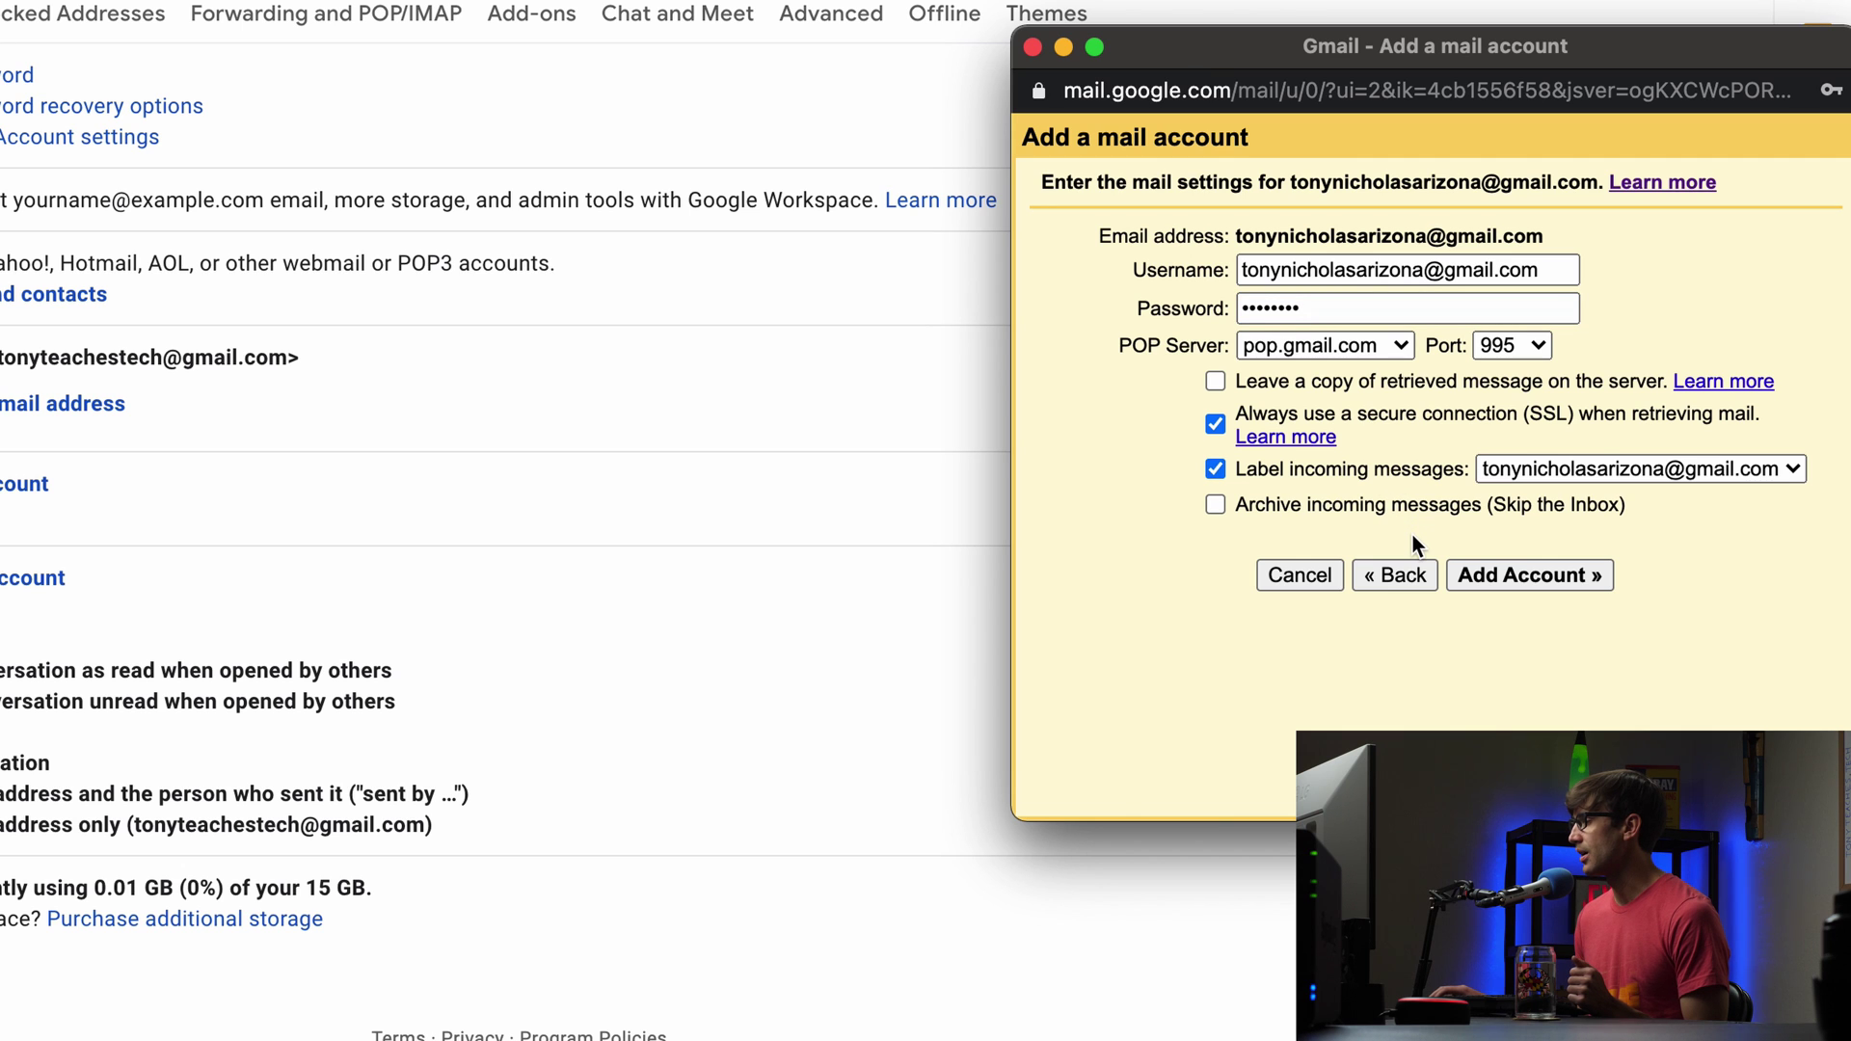
left_click(1555, 584)
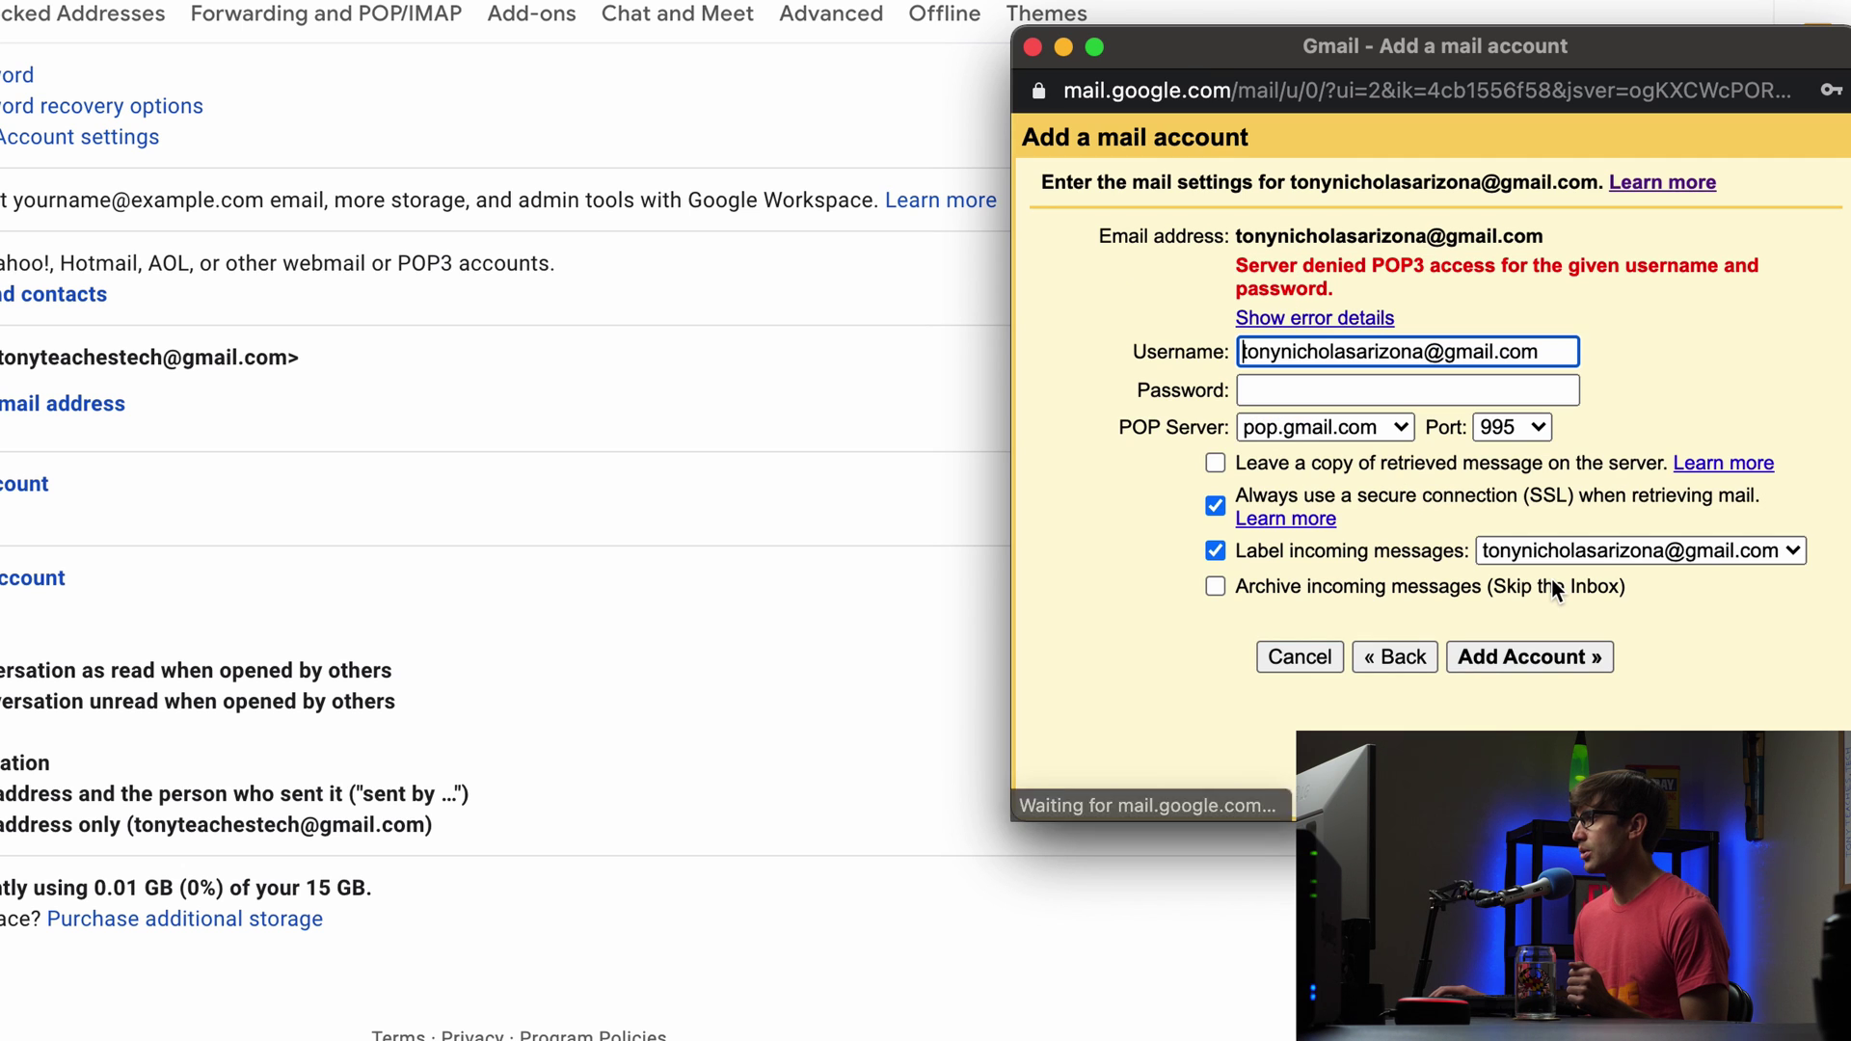
Step: Re-enter the password, resubmit the POP3 account, then switch to the second account's inbox
left_click(1365, 390)
type("••")
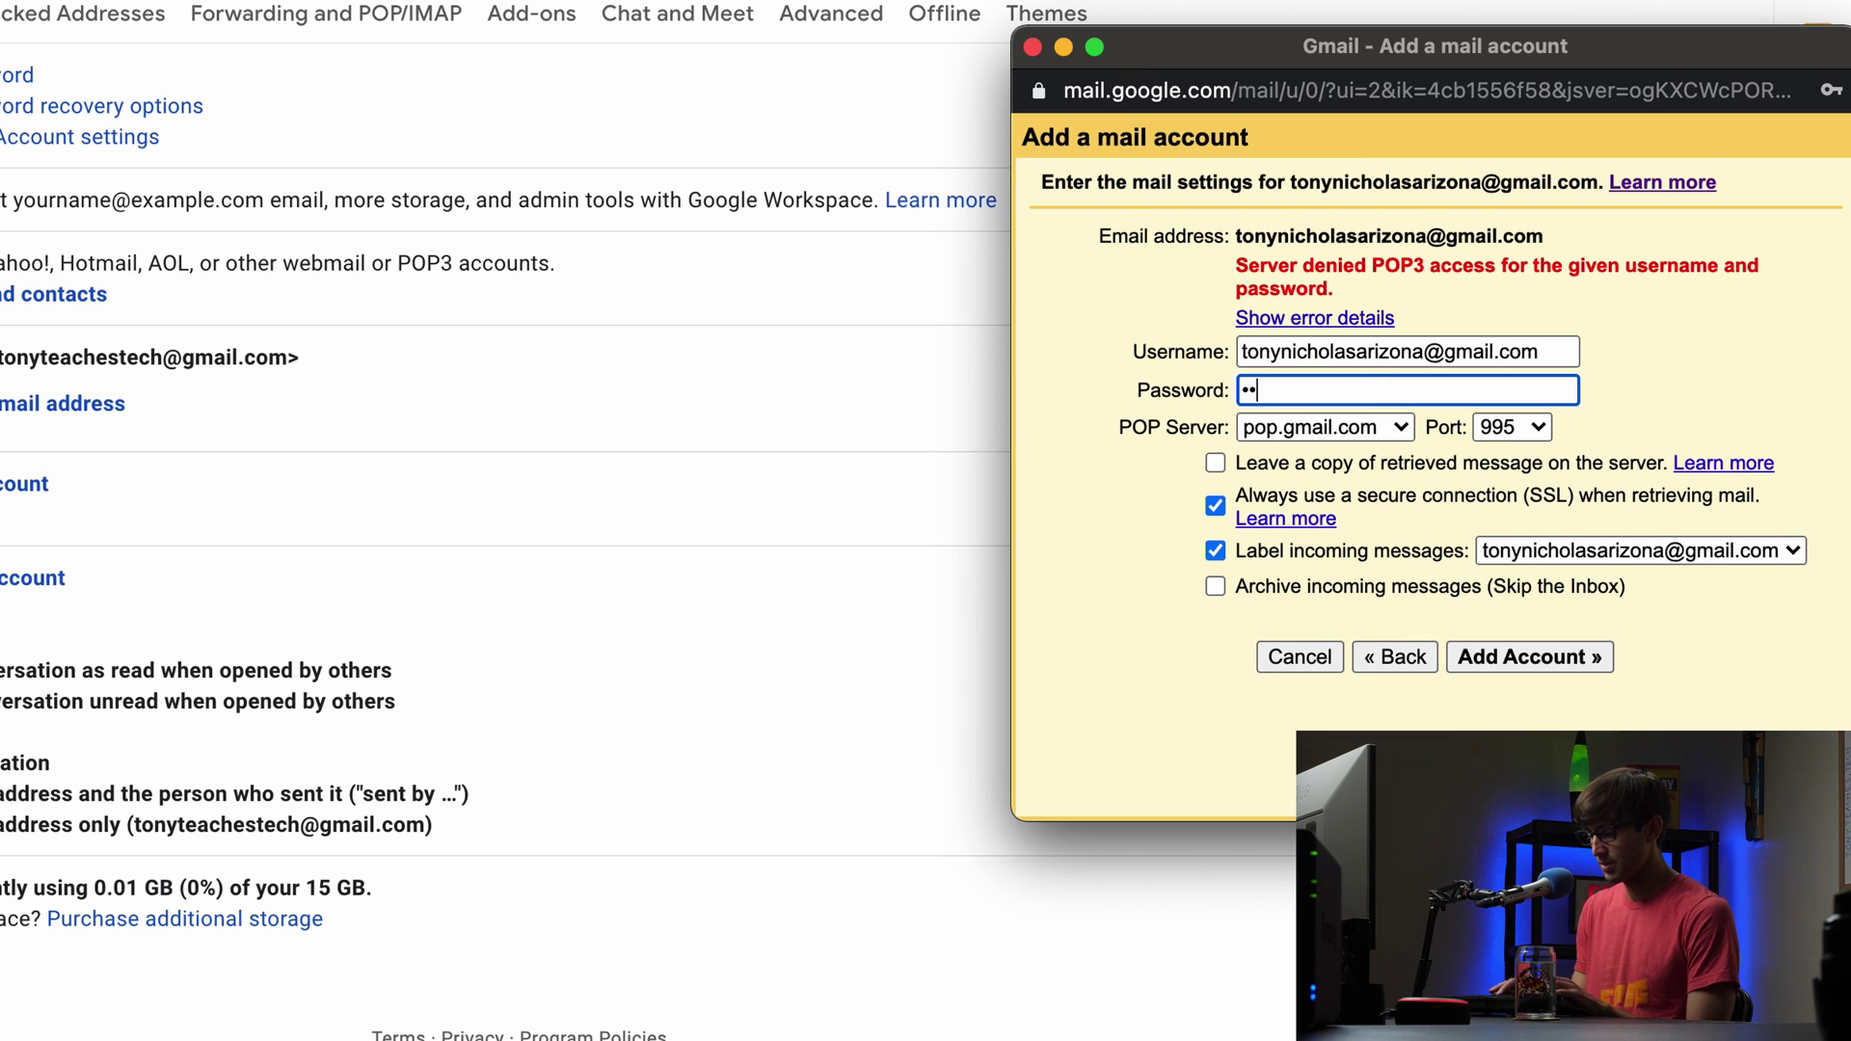
type("••••••")
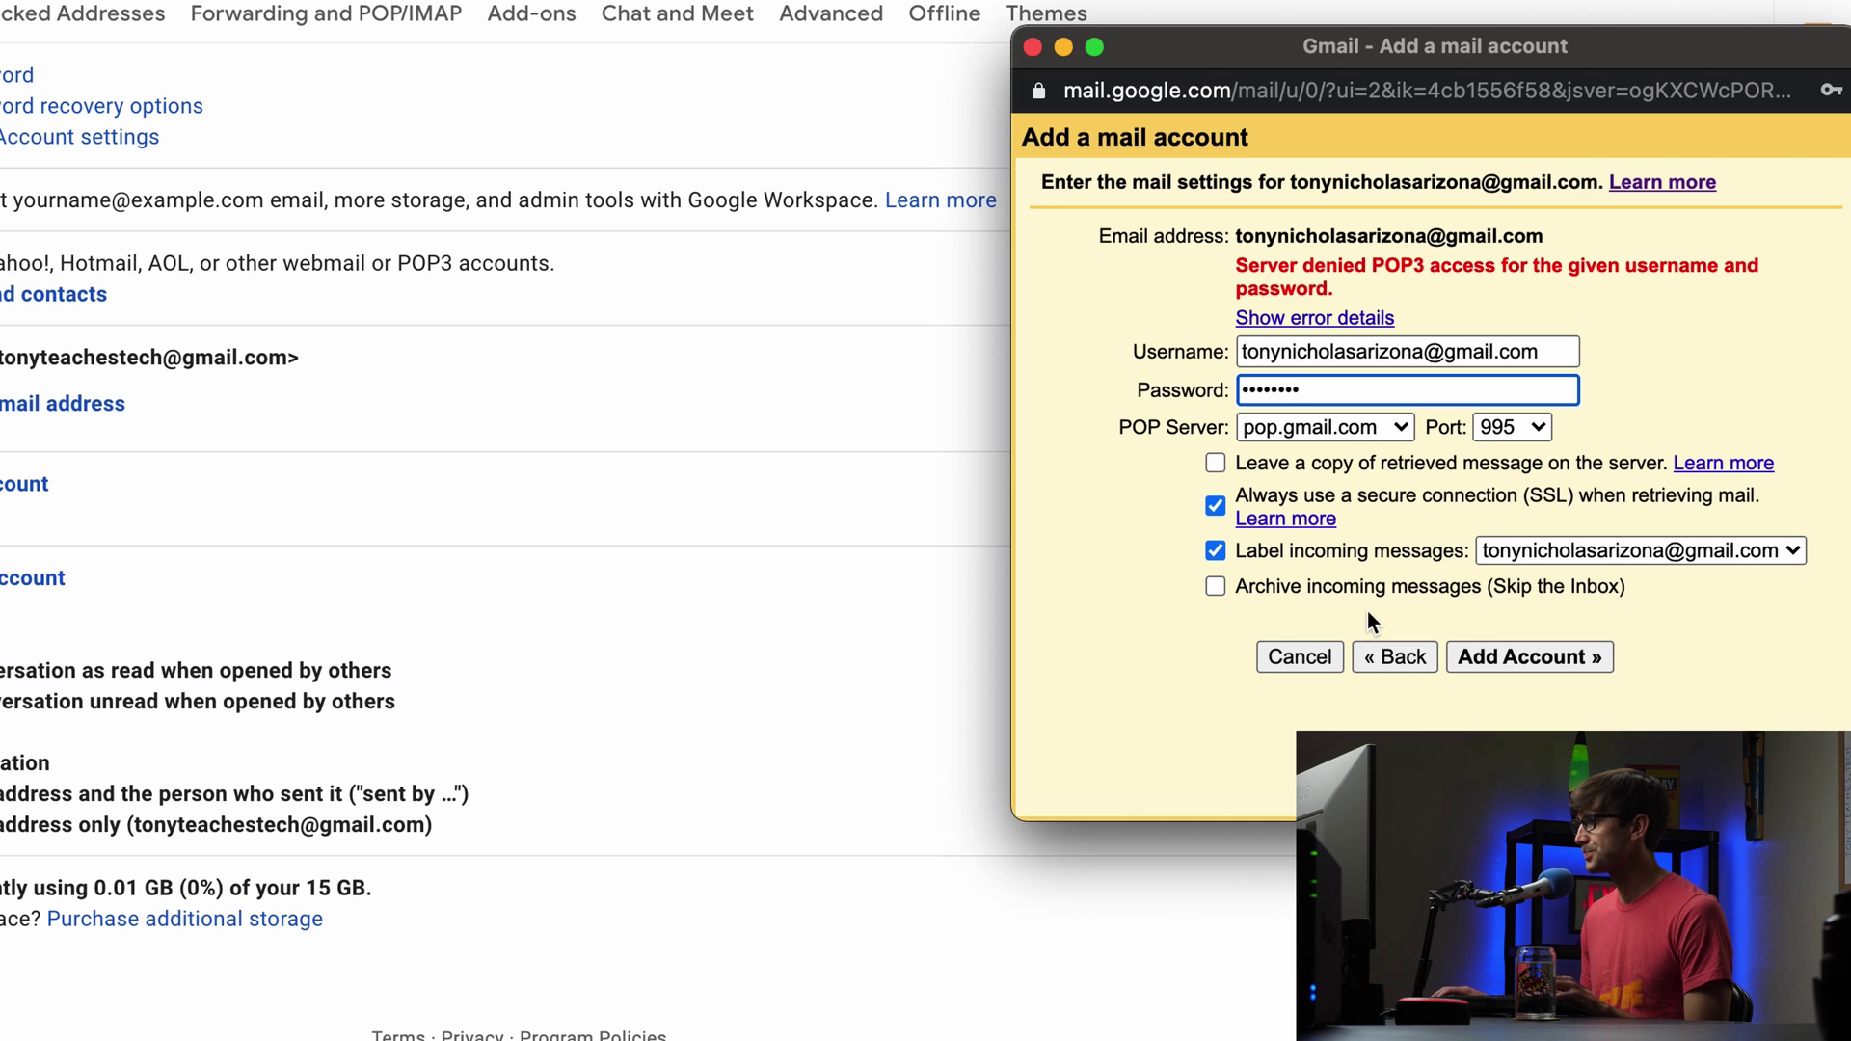
left_click(1513, 654)
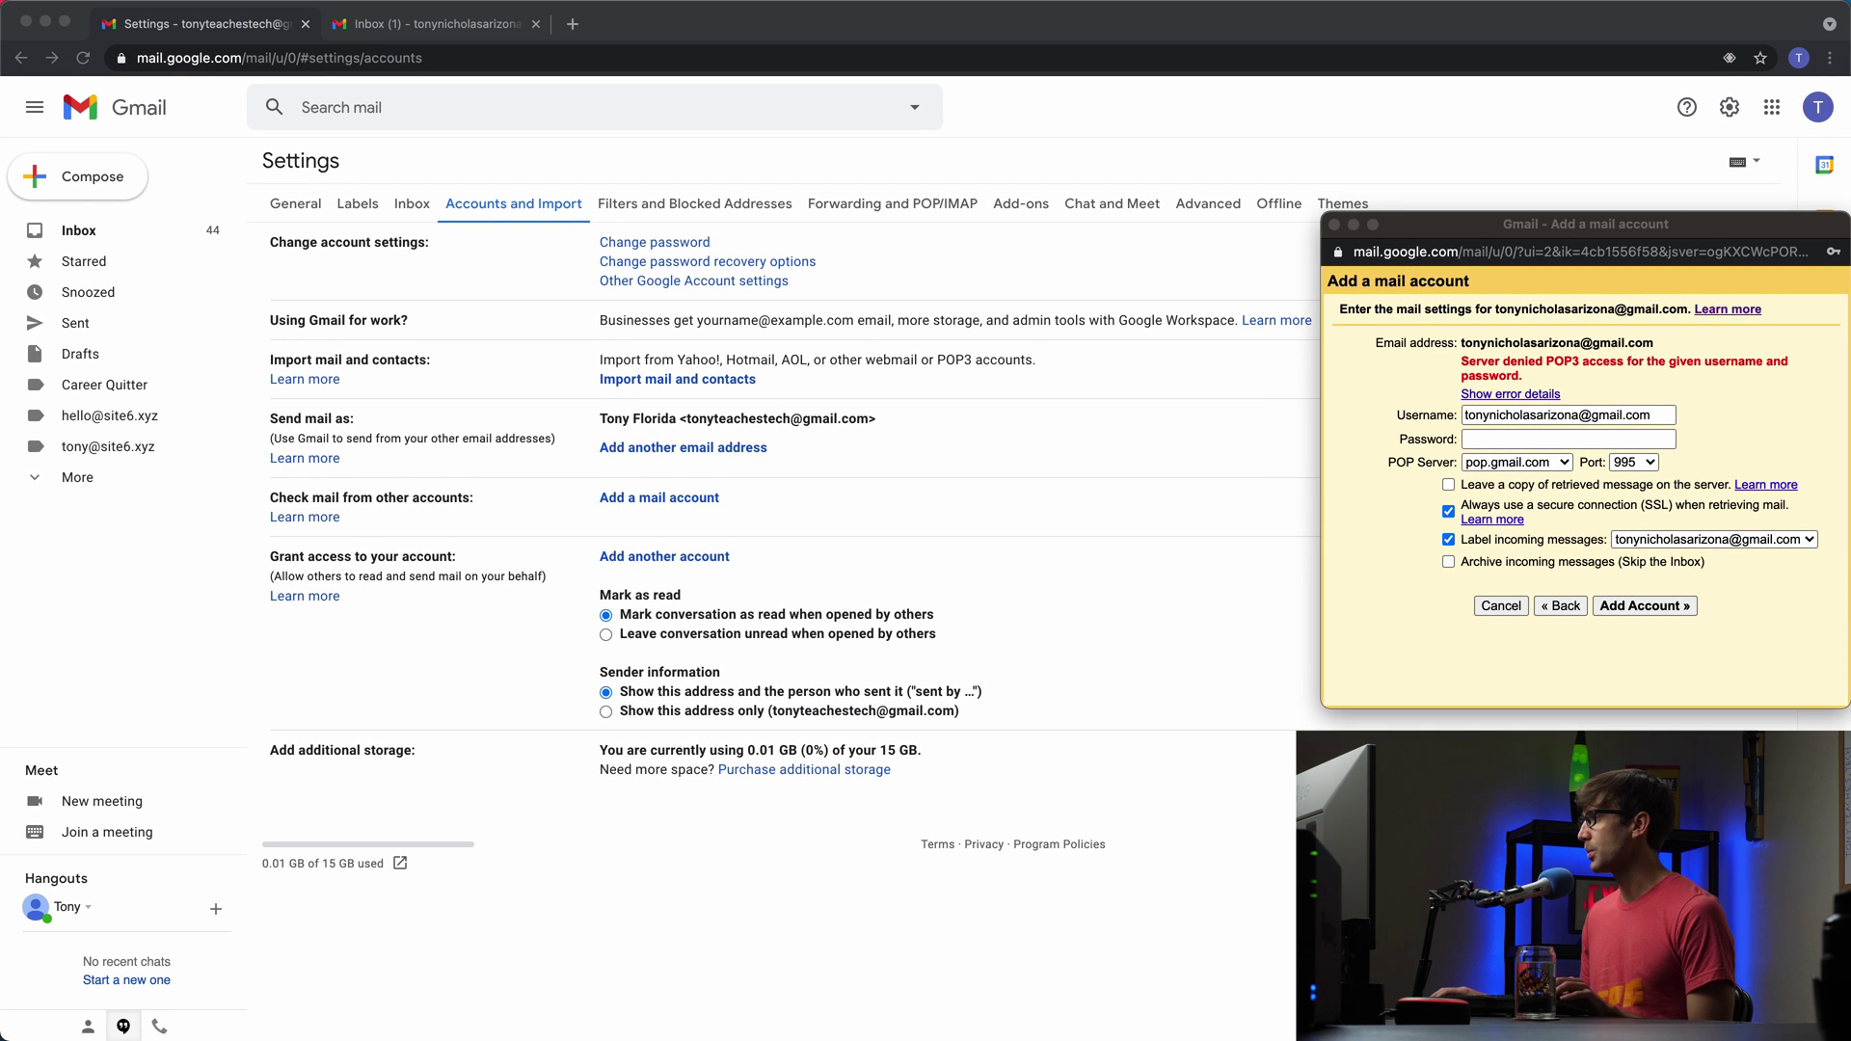
left_click(454, 35)
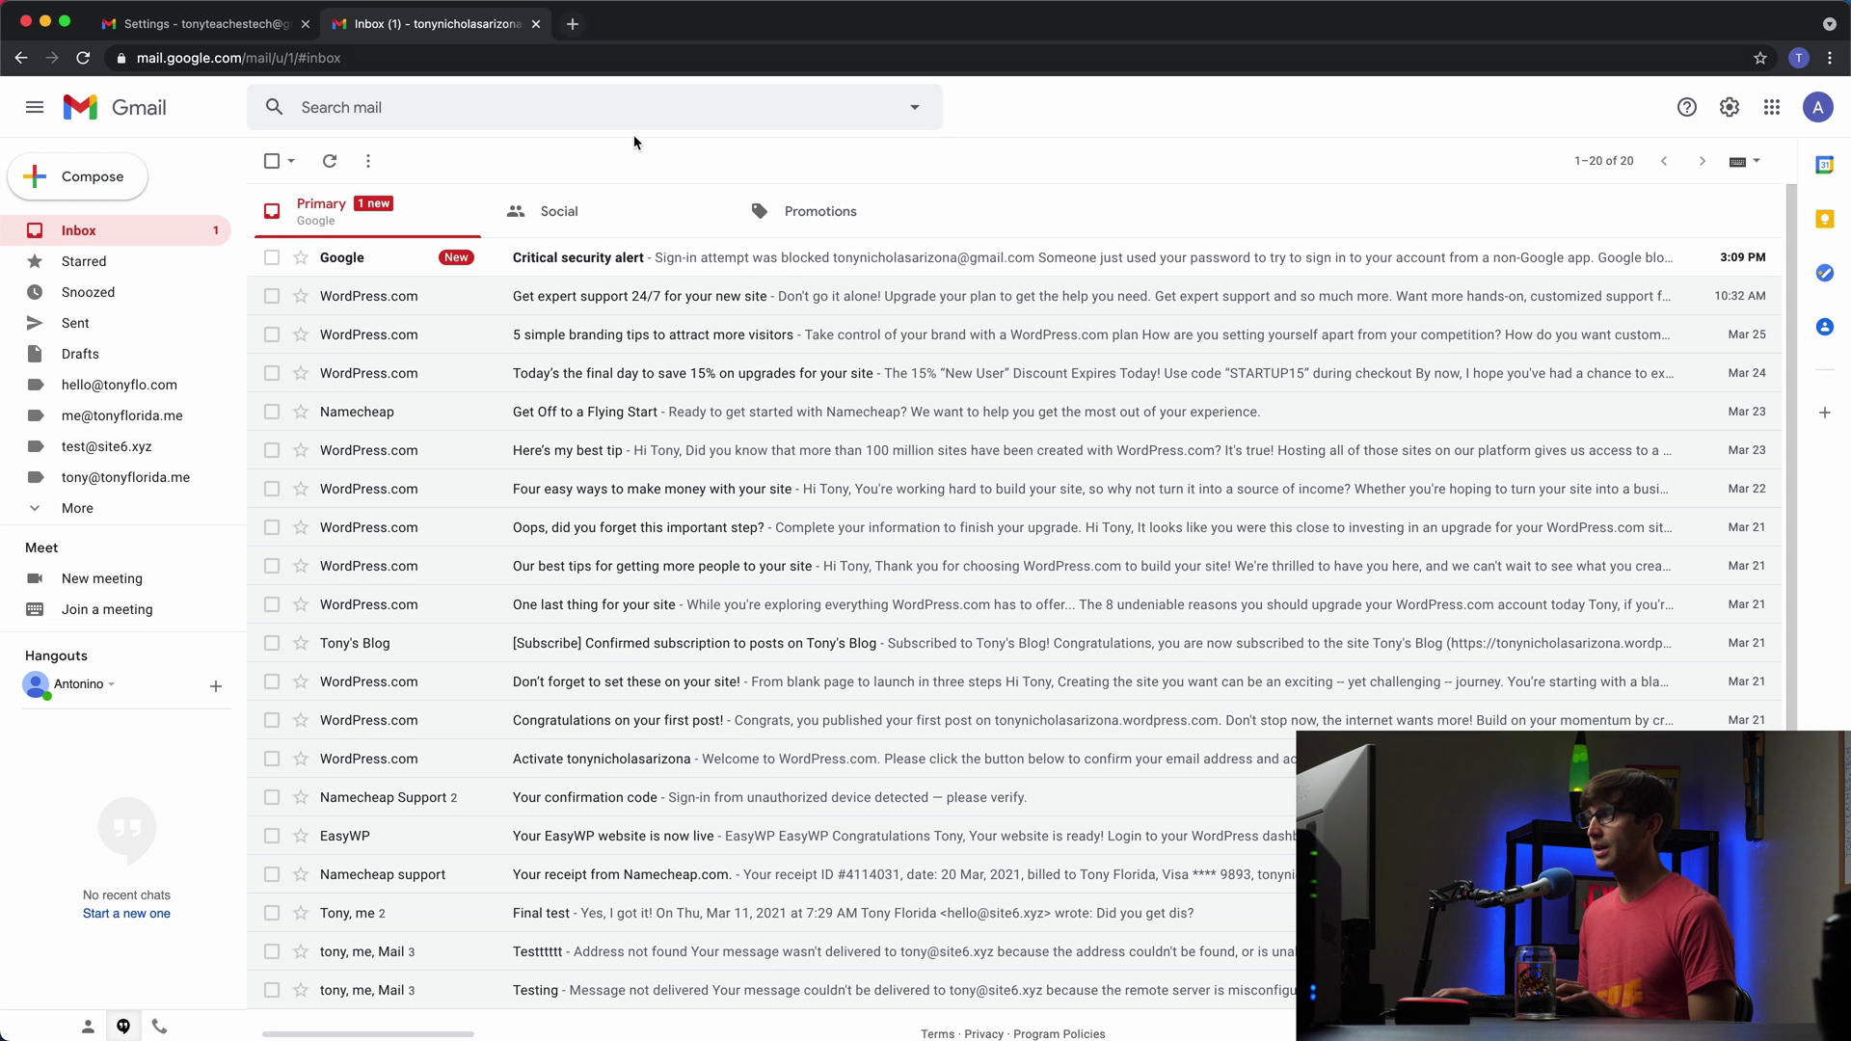
Step: Open the Critical security alert and put myaccount.google.com/lesssecureapps into a new tab
left_click(690, 252)
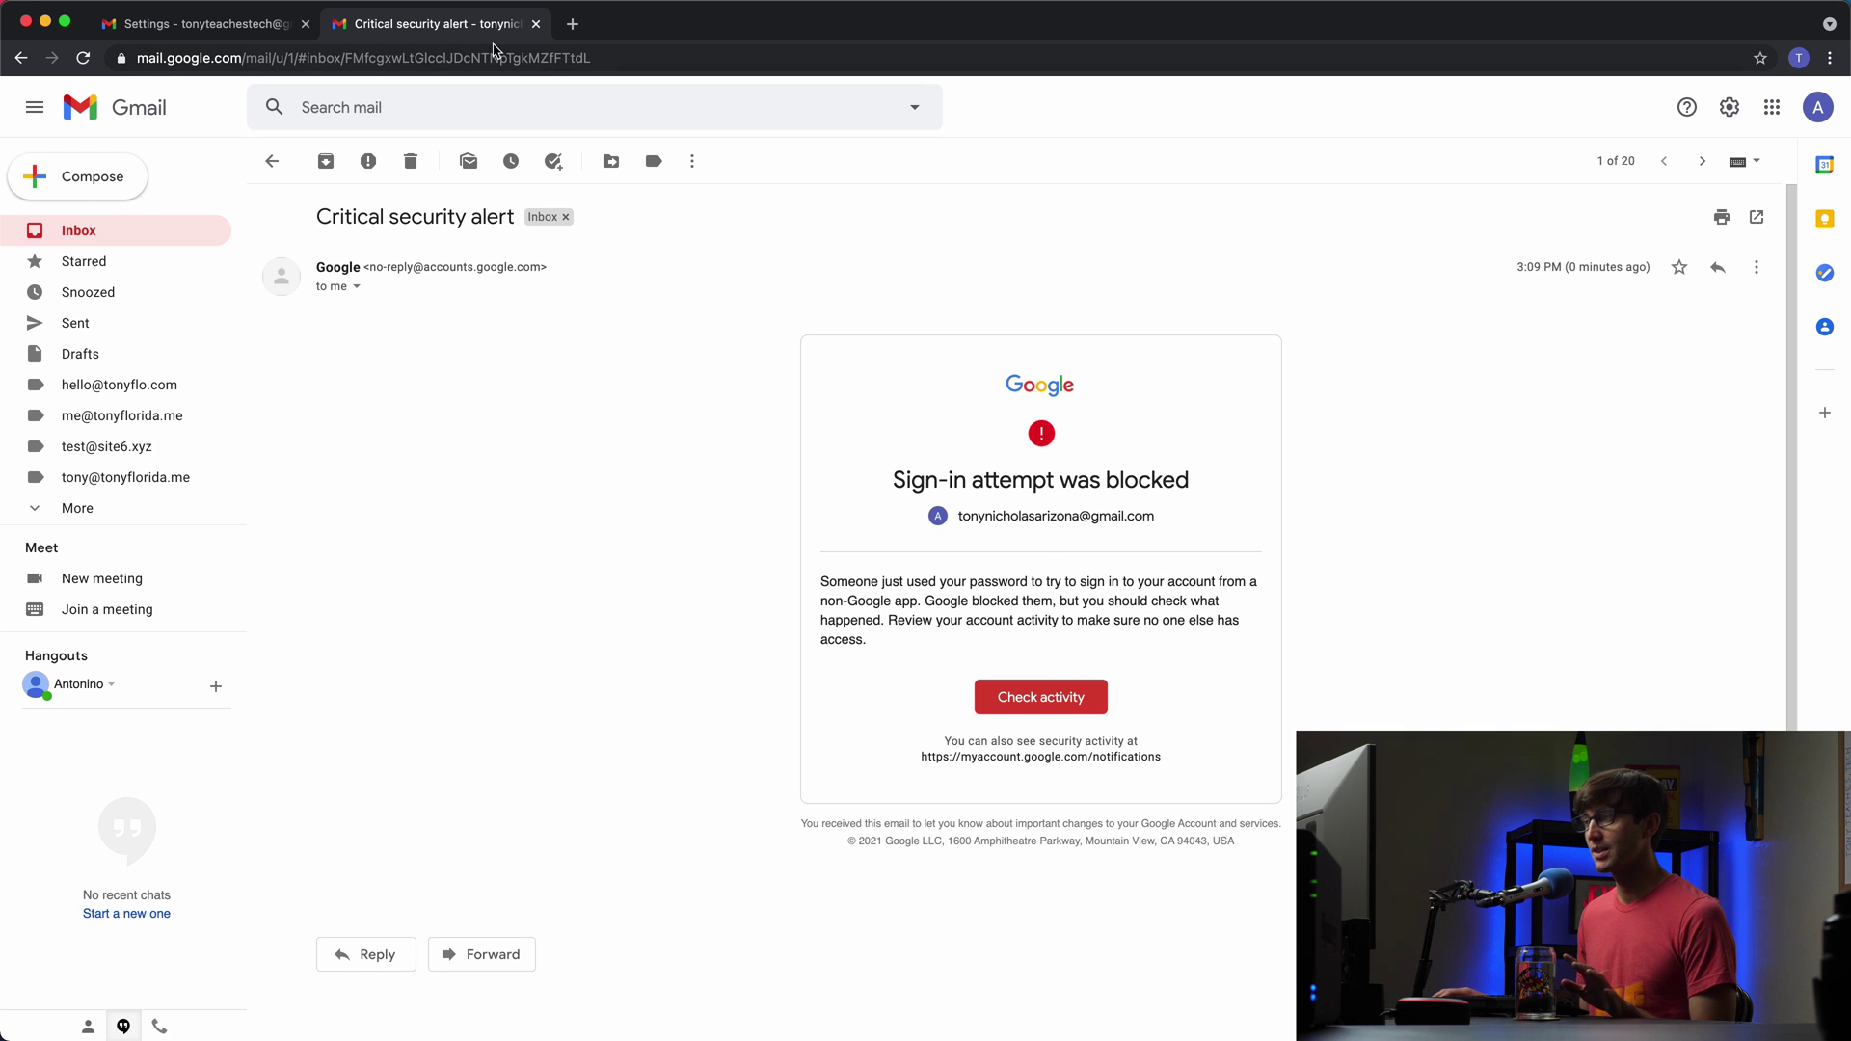
left_click(572, 24)
type("https://myaccount.google.com/lesssecureapps")
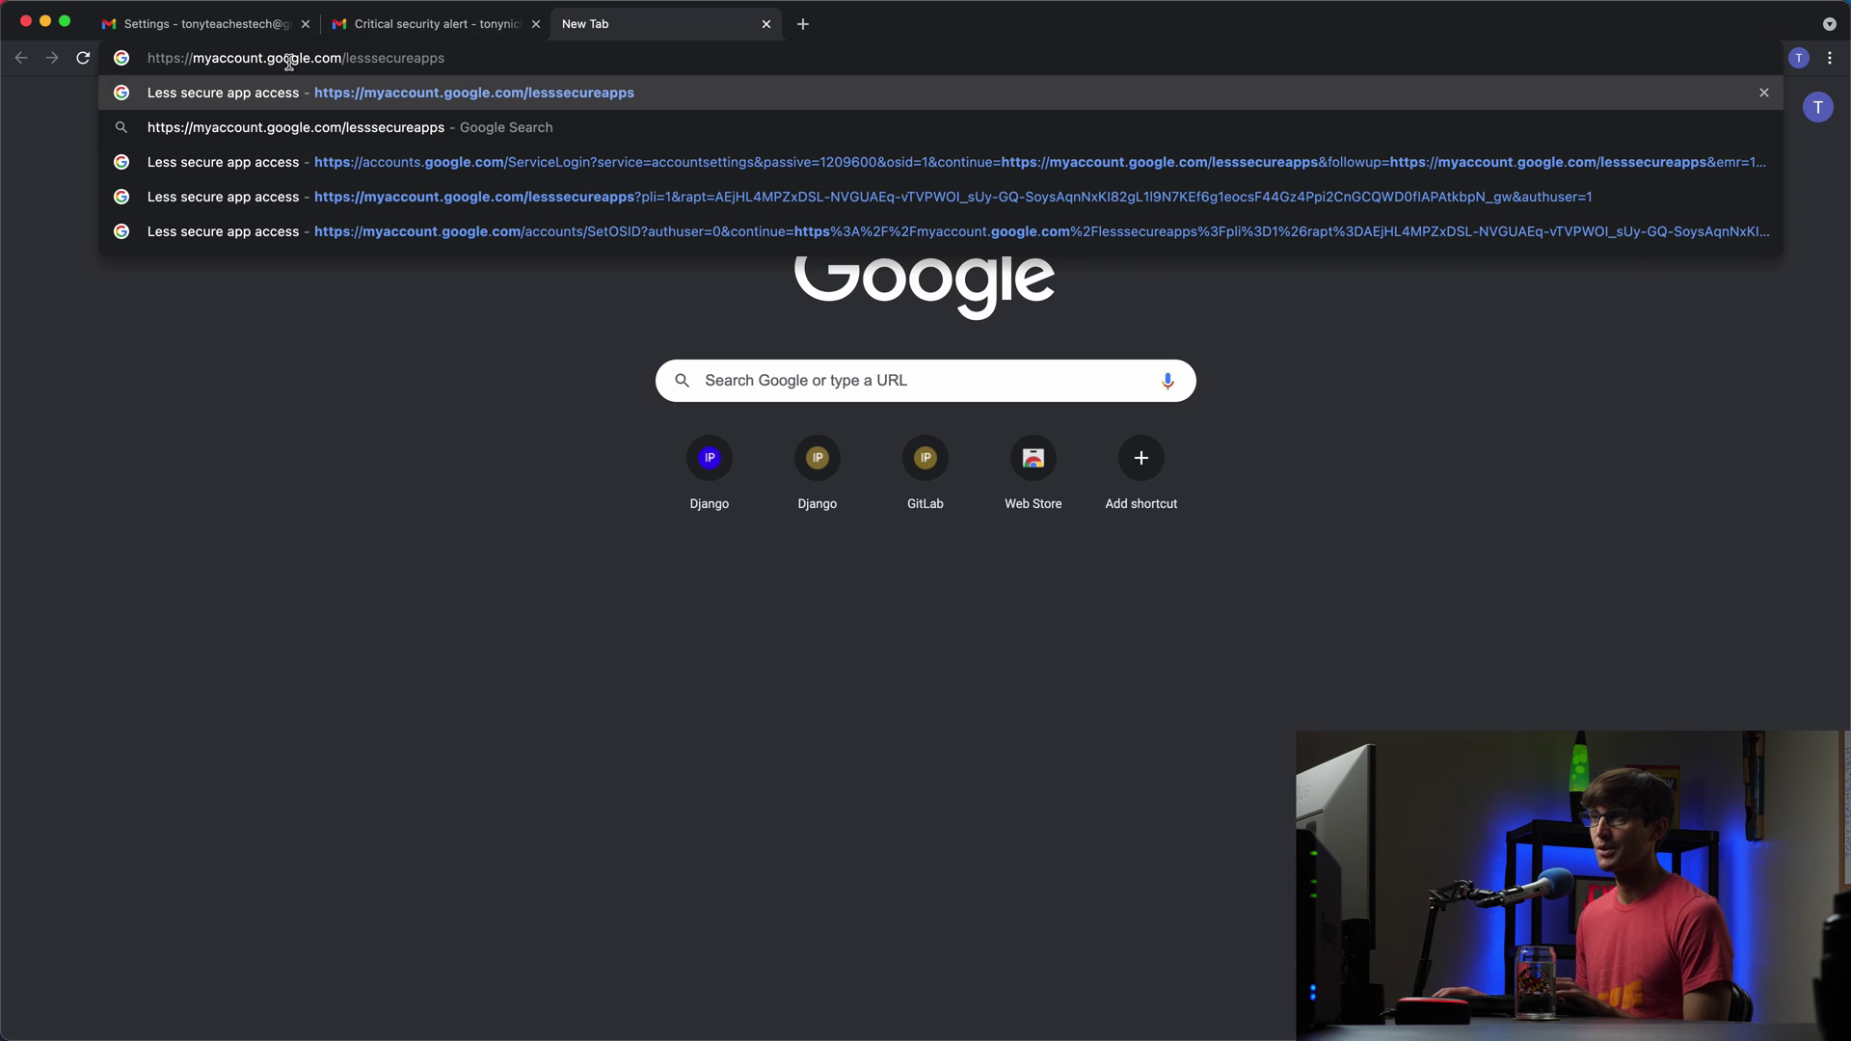
Step: Turn on Allow less secure apps for the second account, then minimise Chrome
left_click(448, 96)
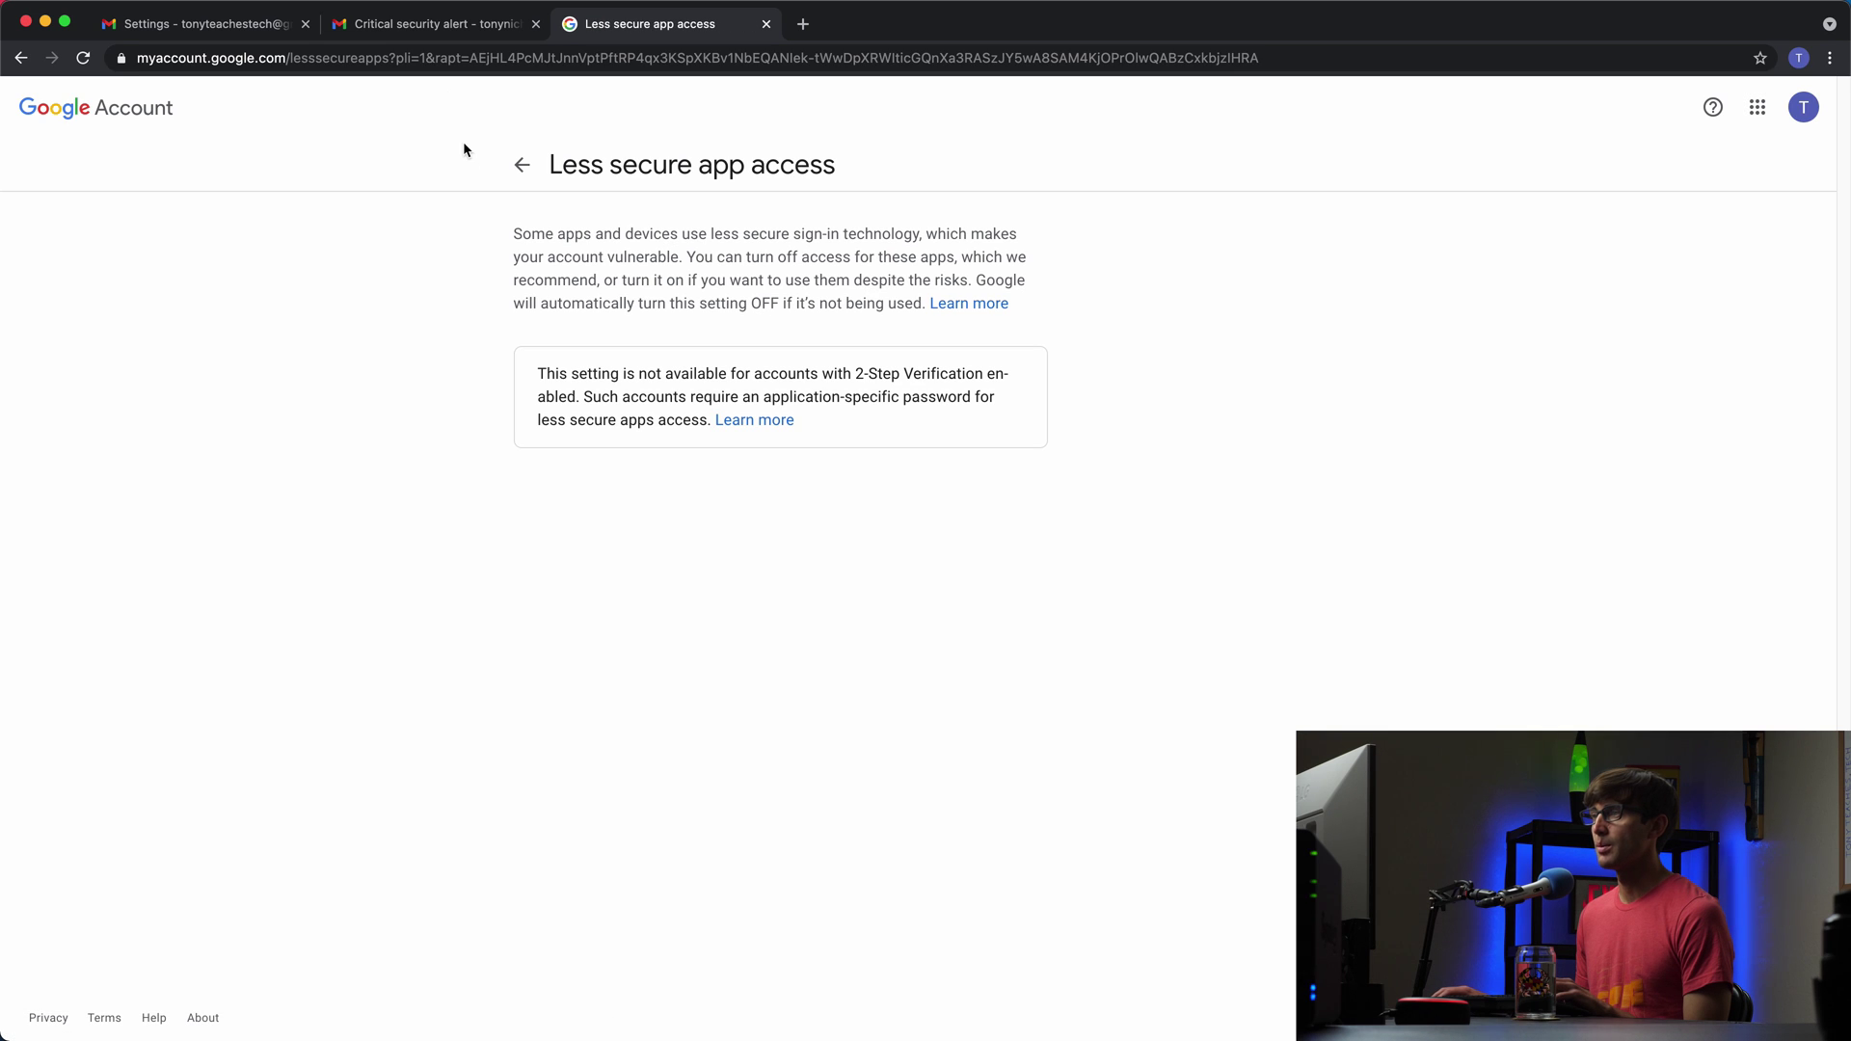
left_click(1803, 107)
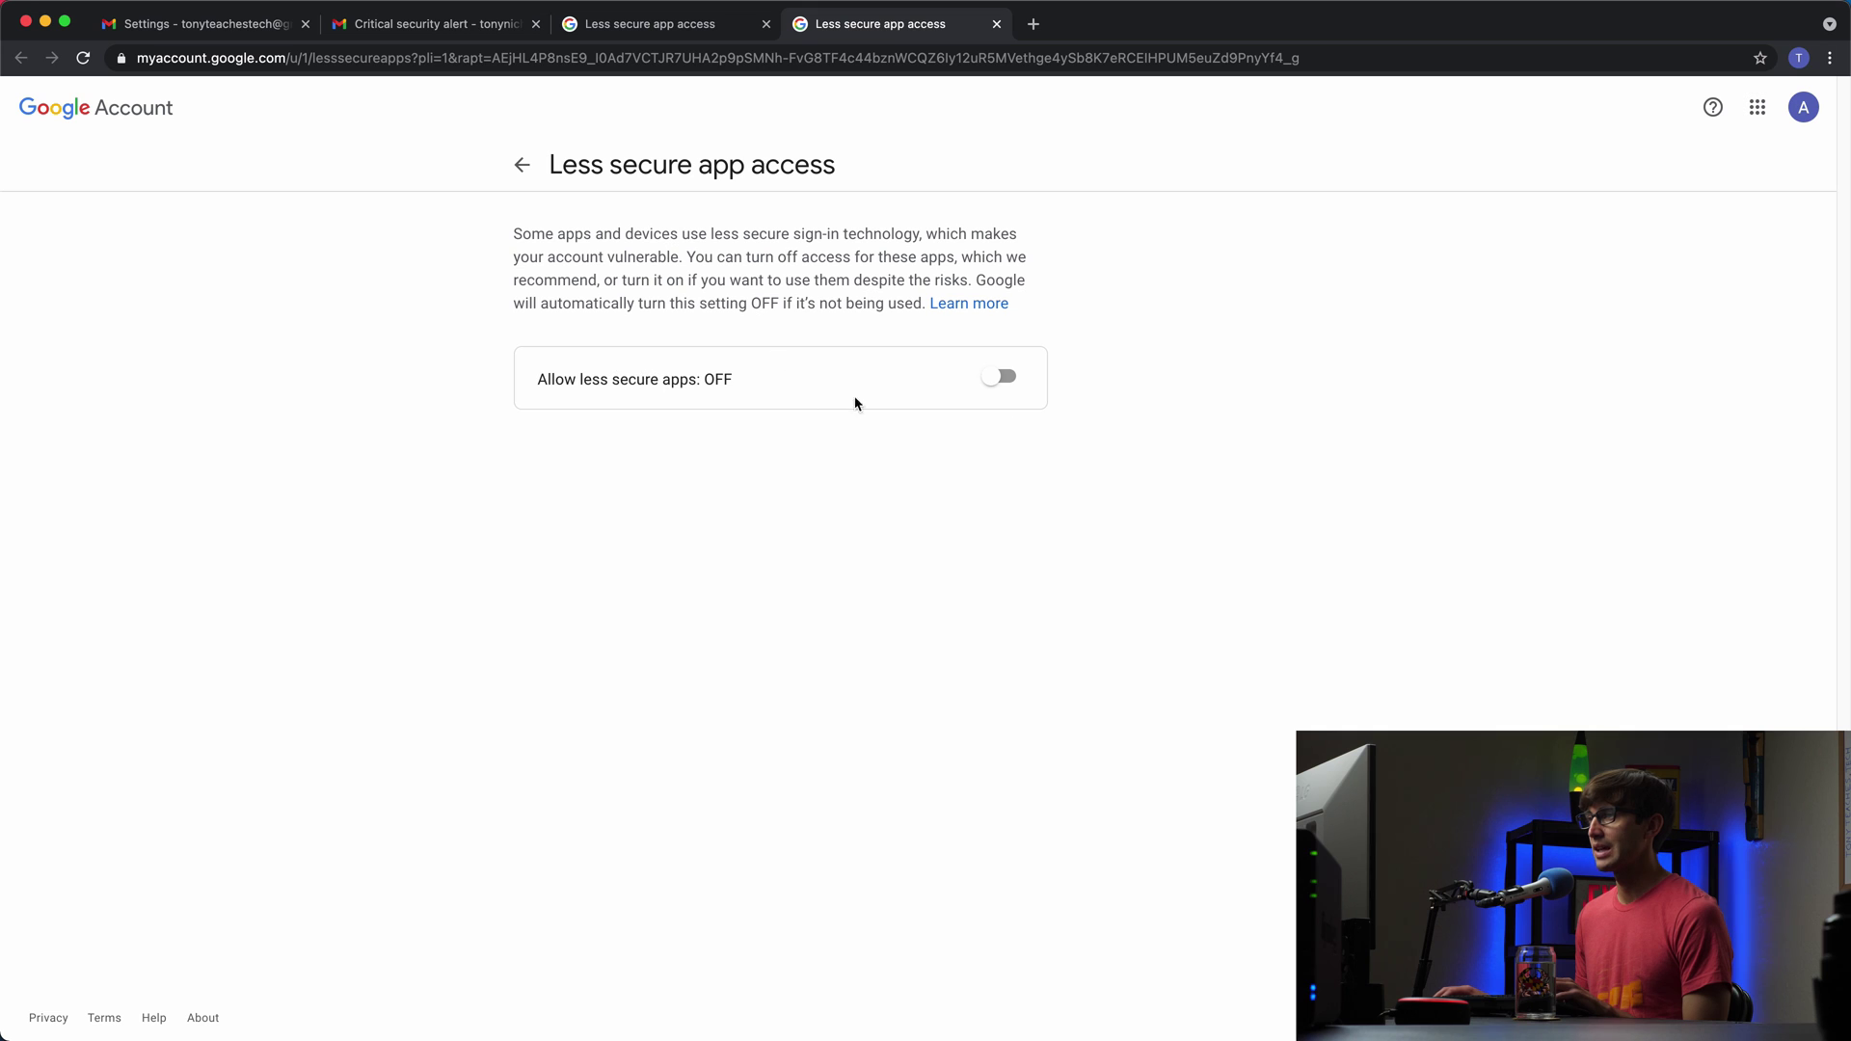
left_click(1001, 377)
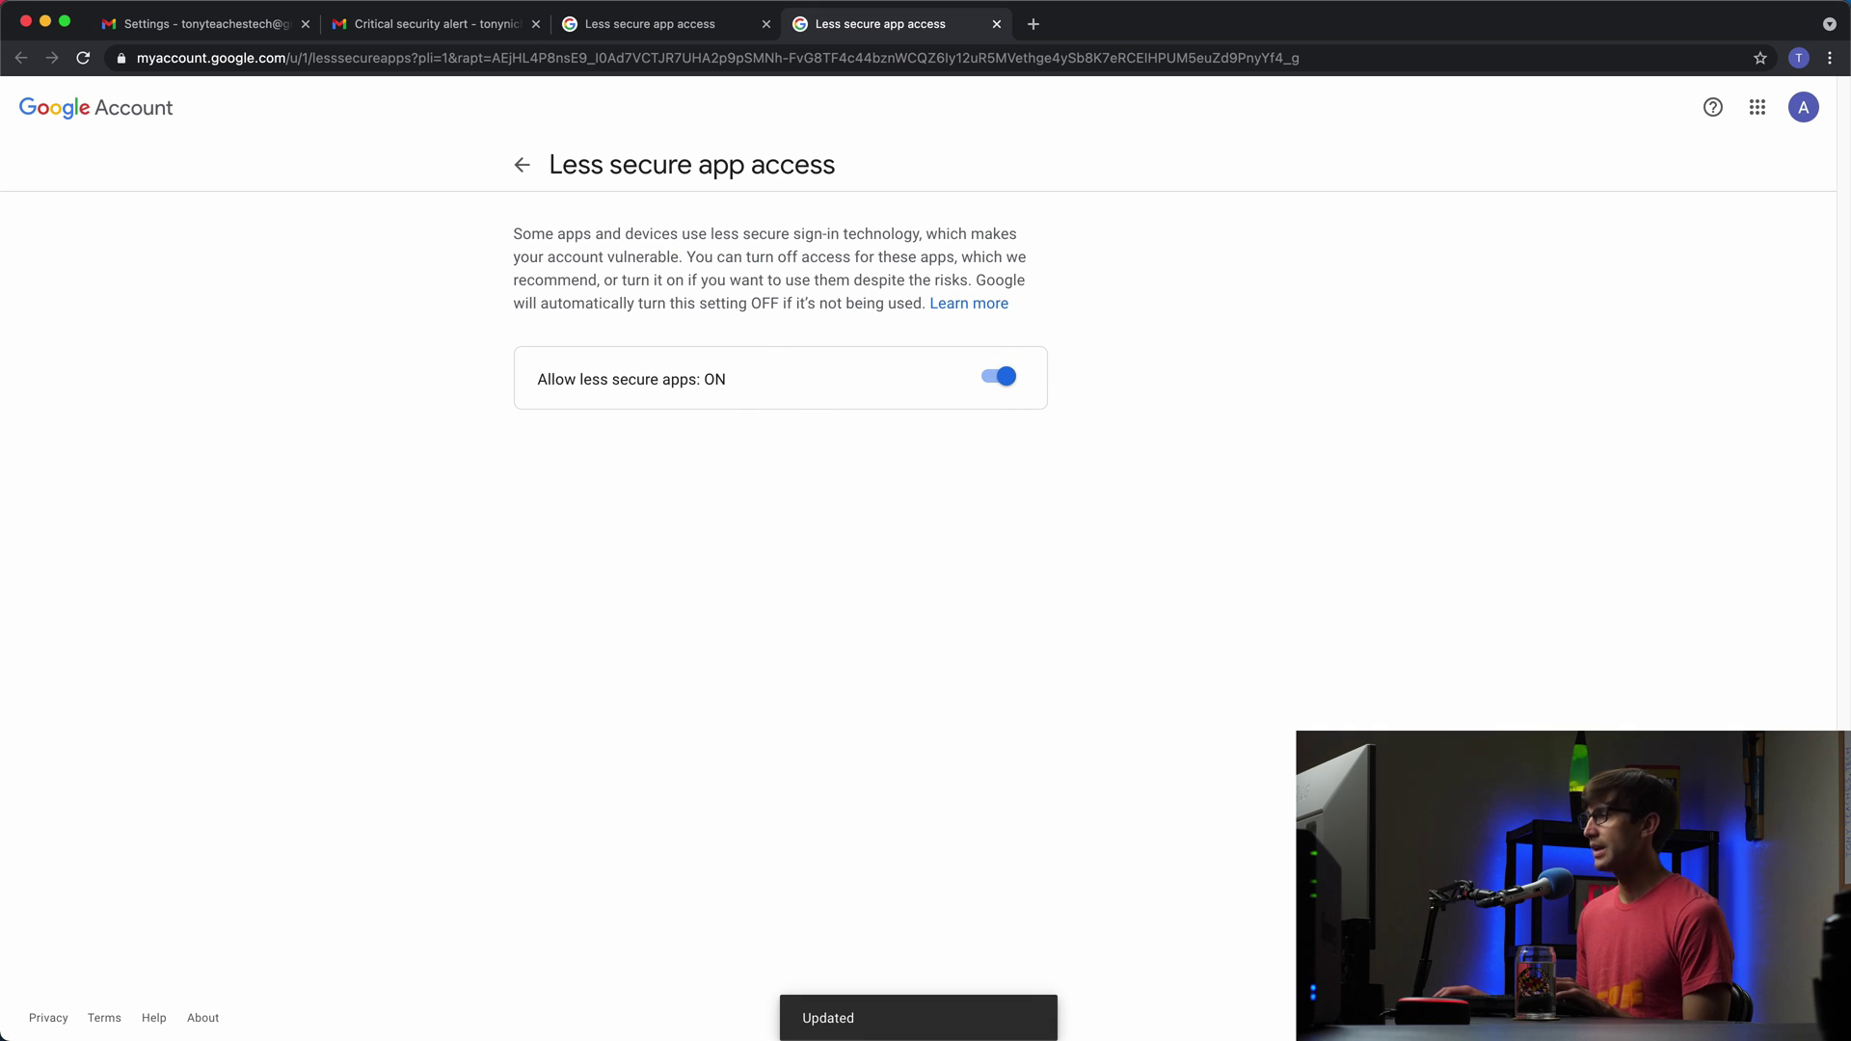
left_click(45, 21)
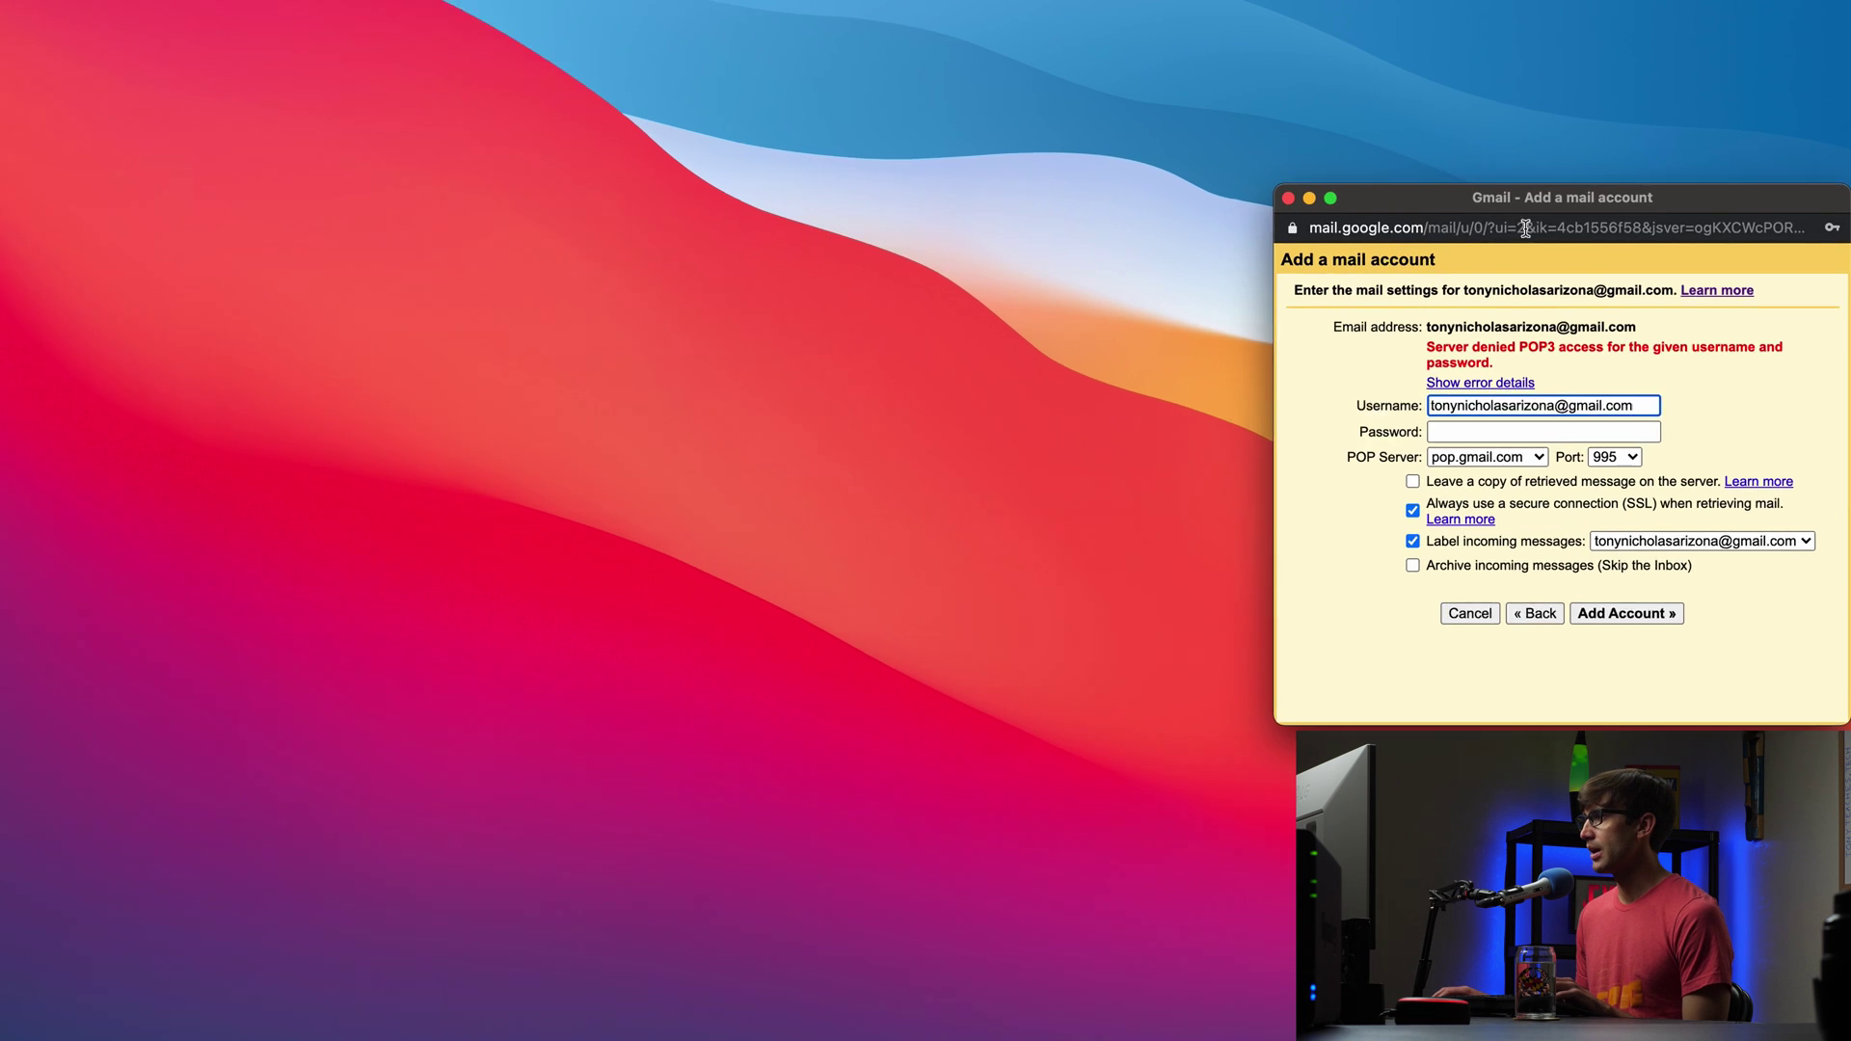
Step: Re-enter the account password and submit the POP3 settings once more
left_click(1407, 415)
type("•••")
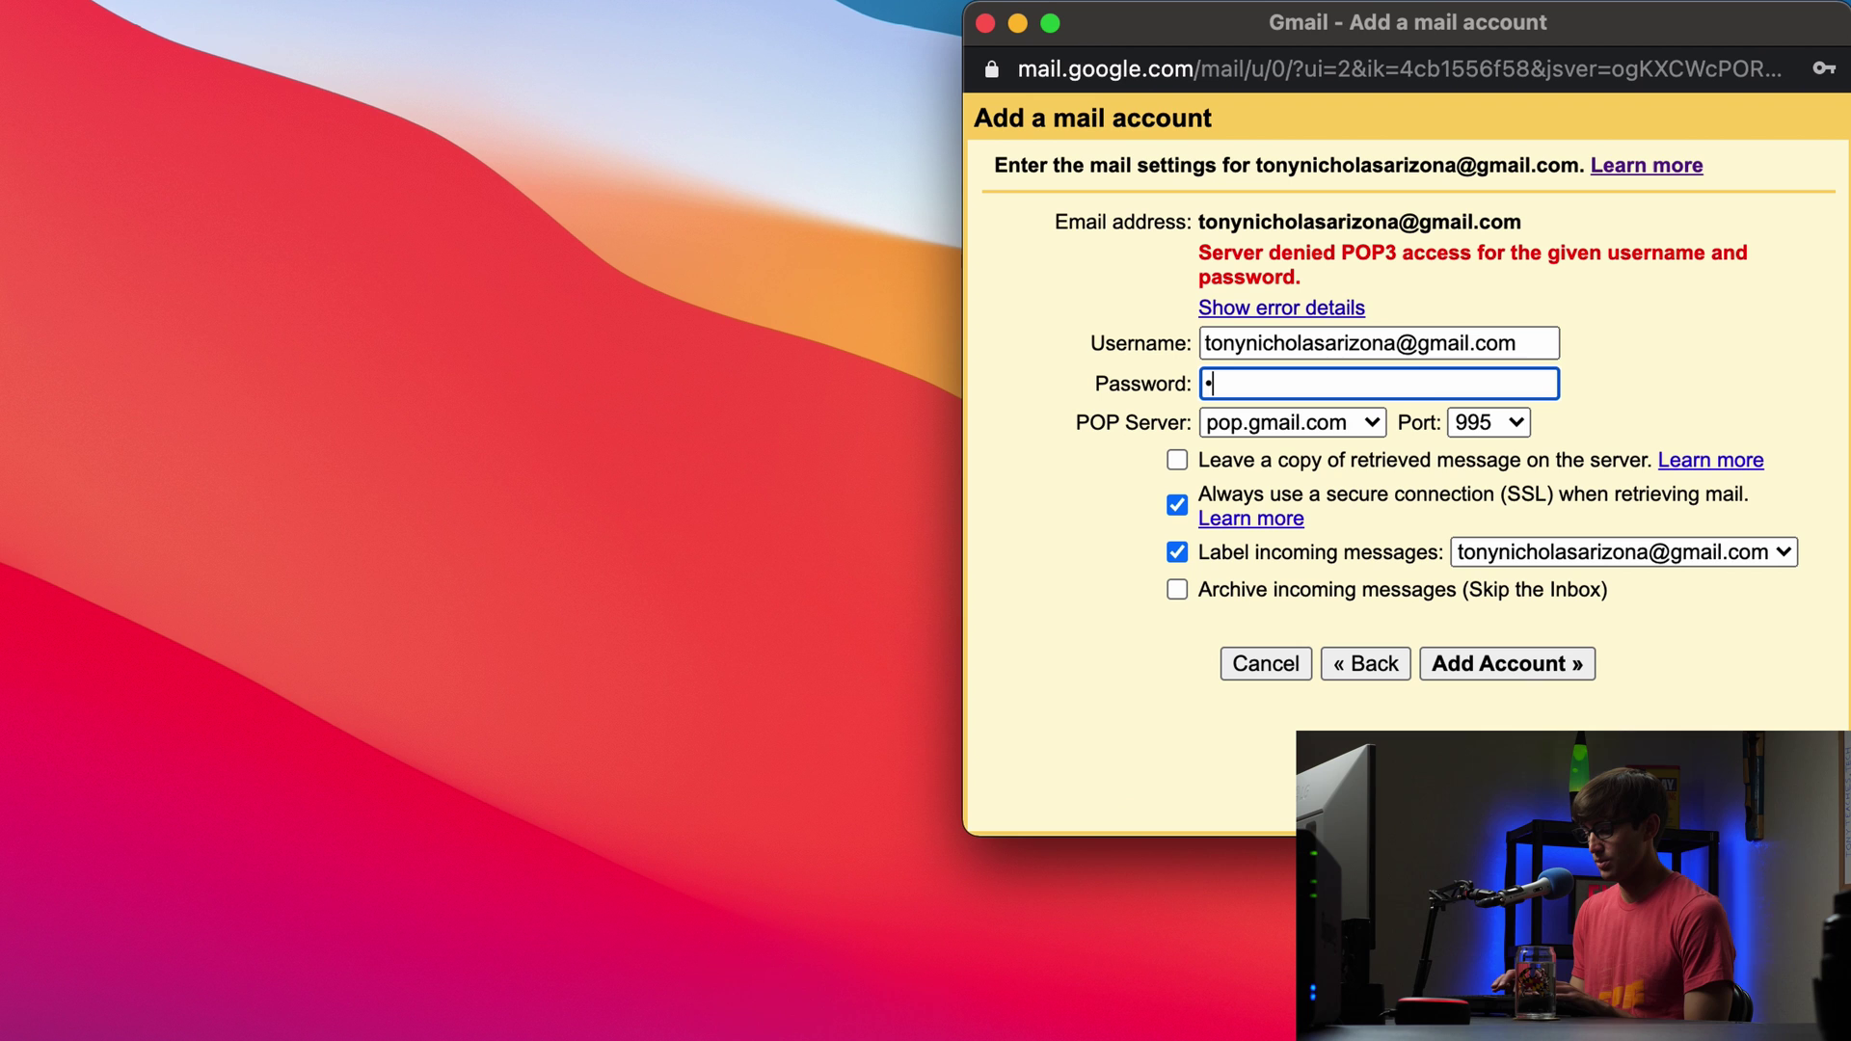
type("•")
key("BackSpace")
key("BackSpace")
key("BackSpace")
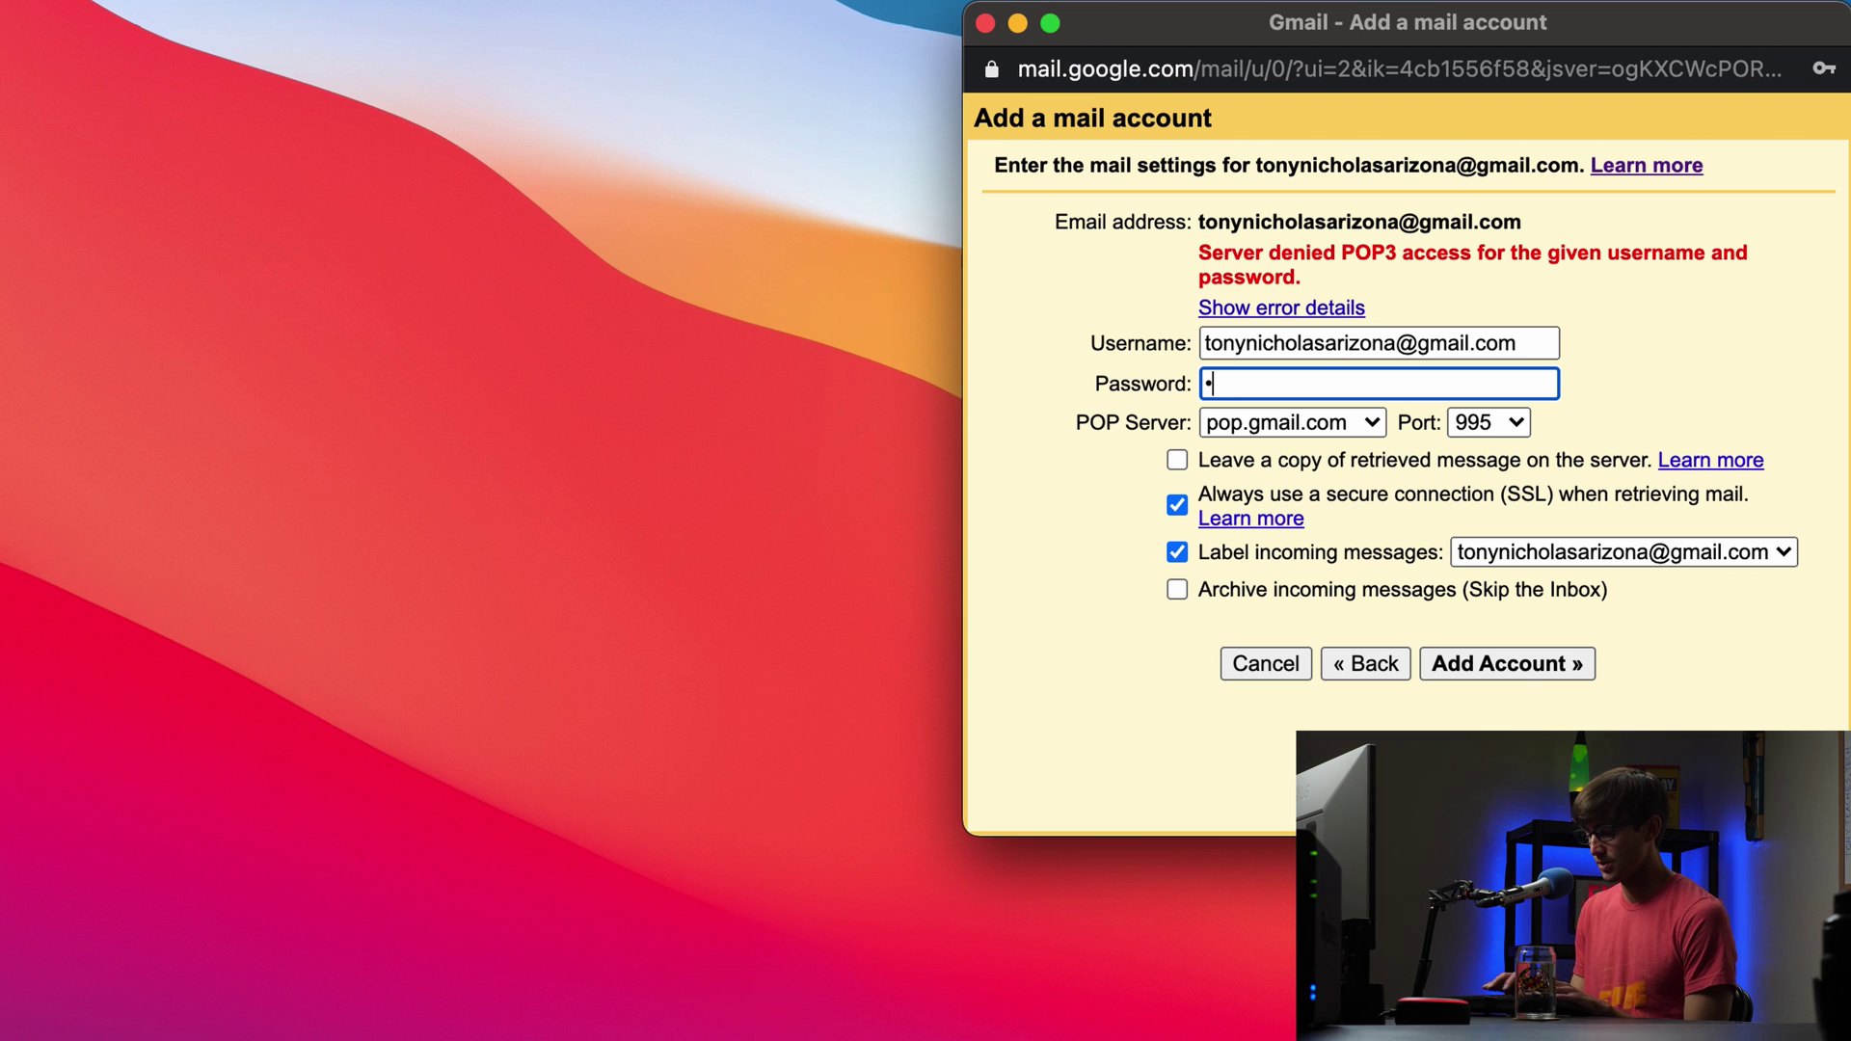
type("•••••••")
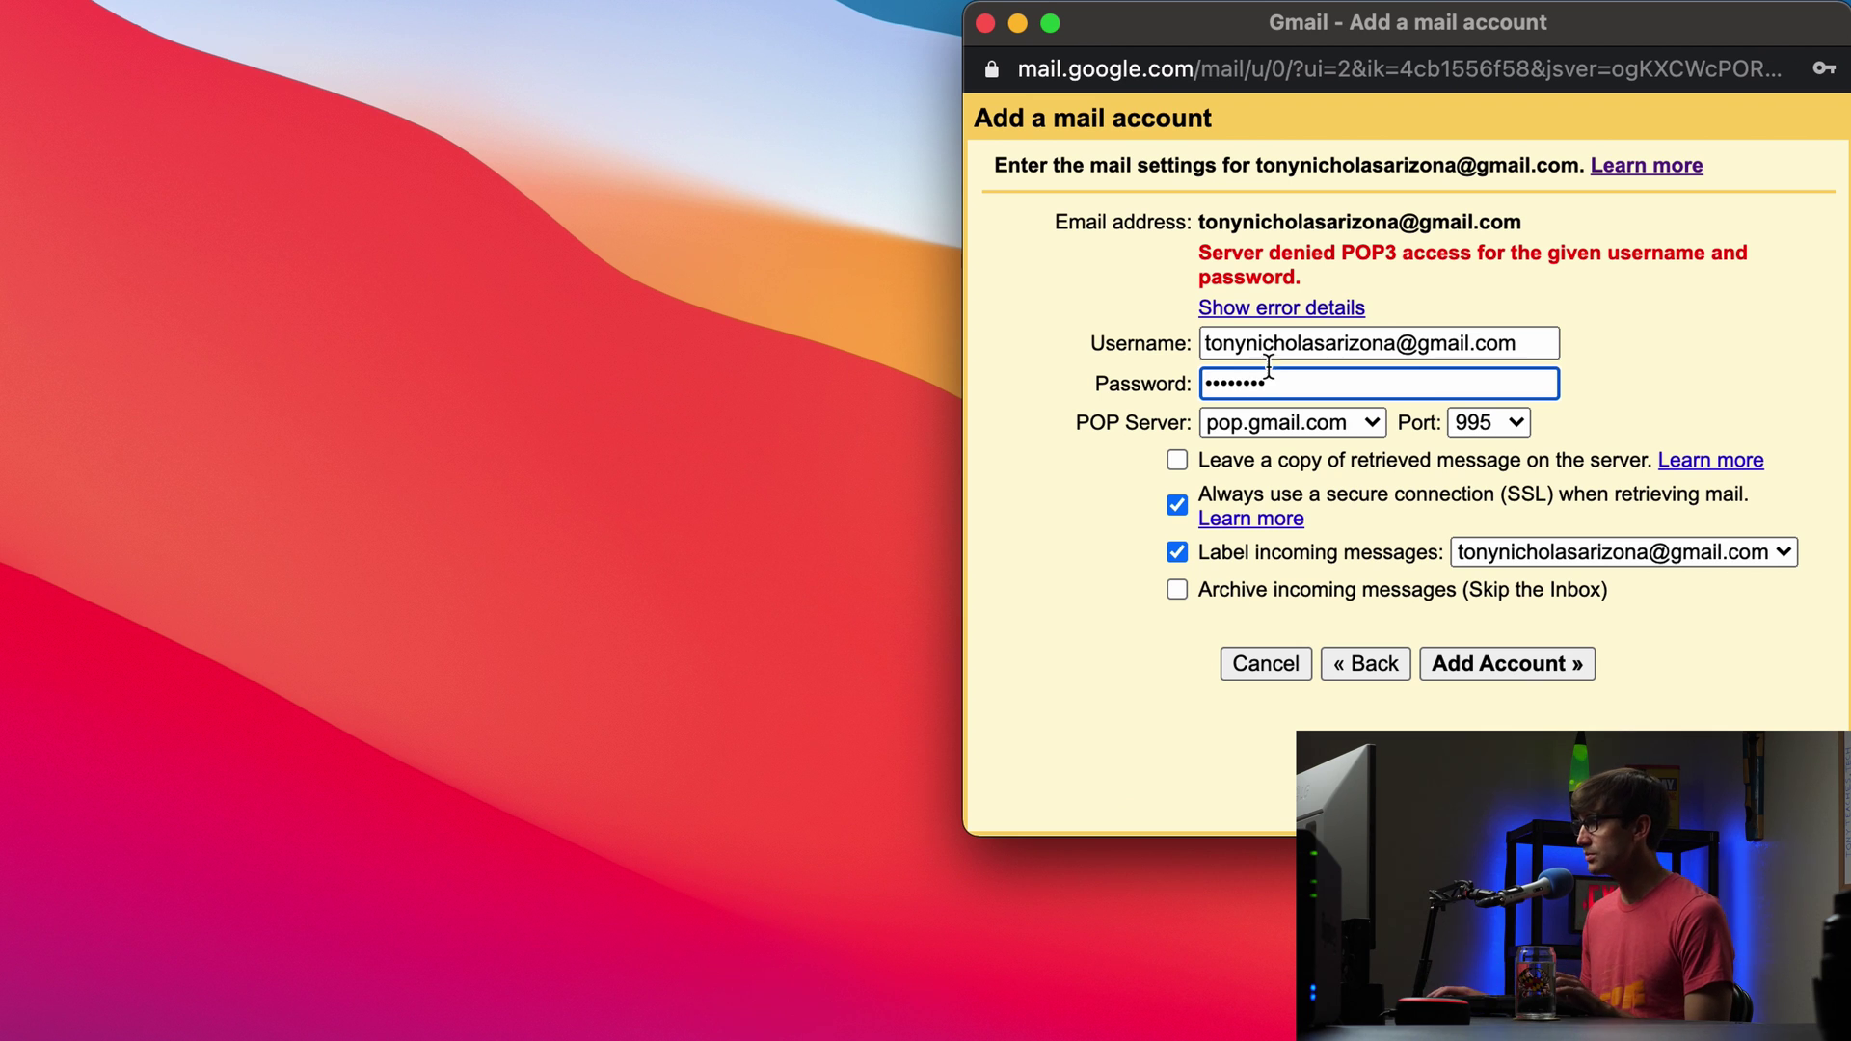
left_click(1463, 664)
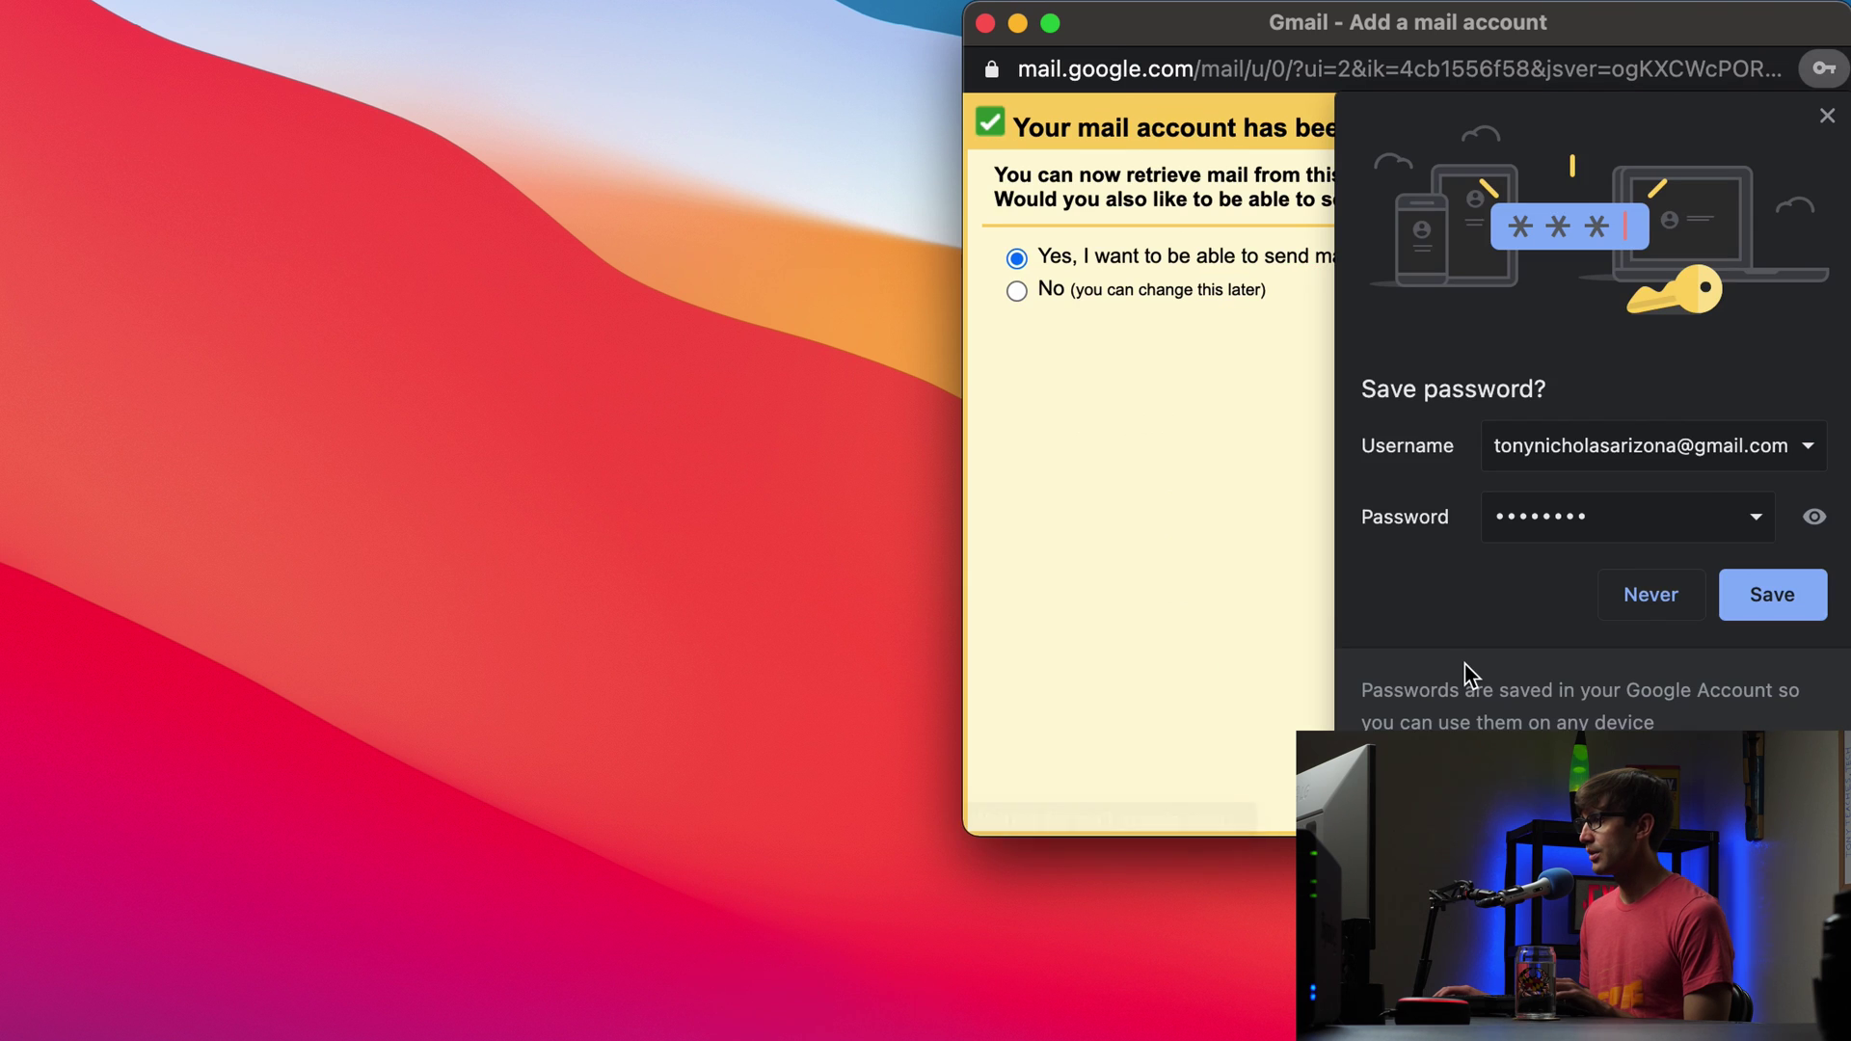
Step: Decline Chrome's password save, choose No for sending mail as that address, and finish
left_click(1827, 116)
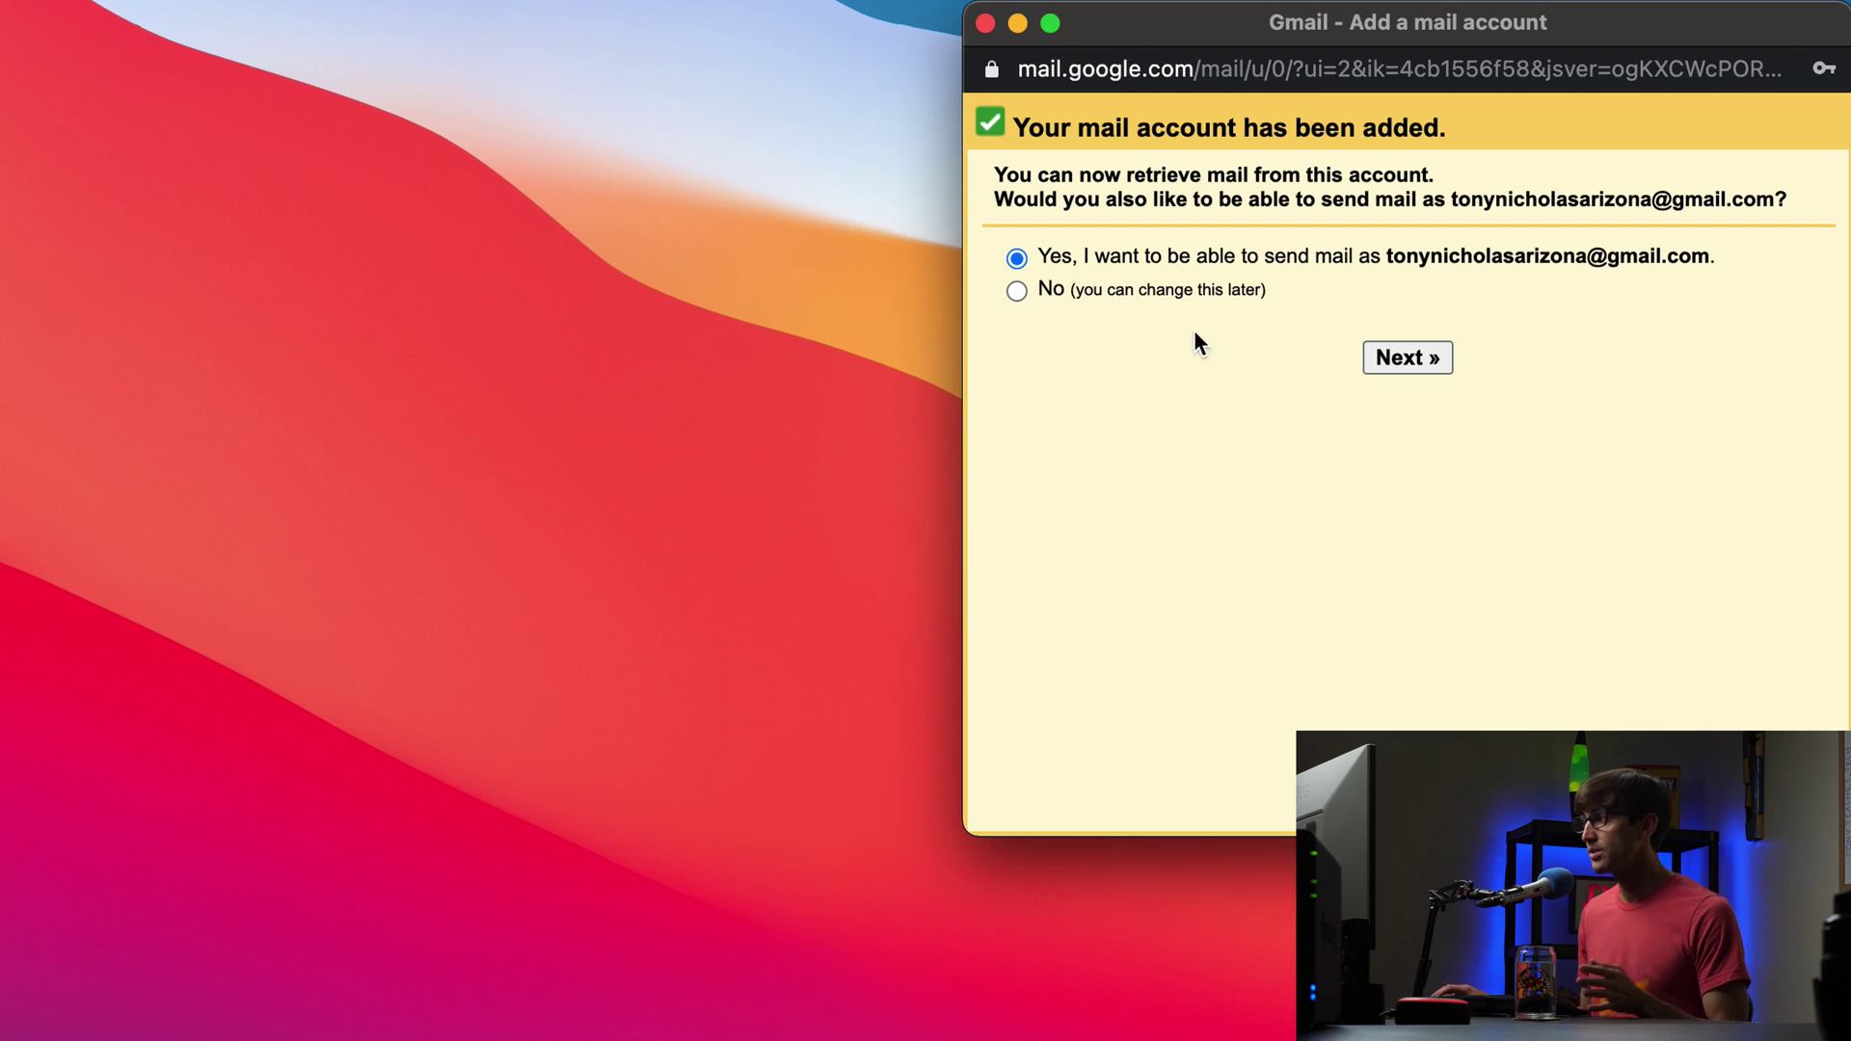
left_click(1149, 295)
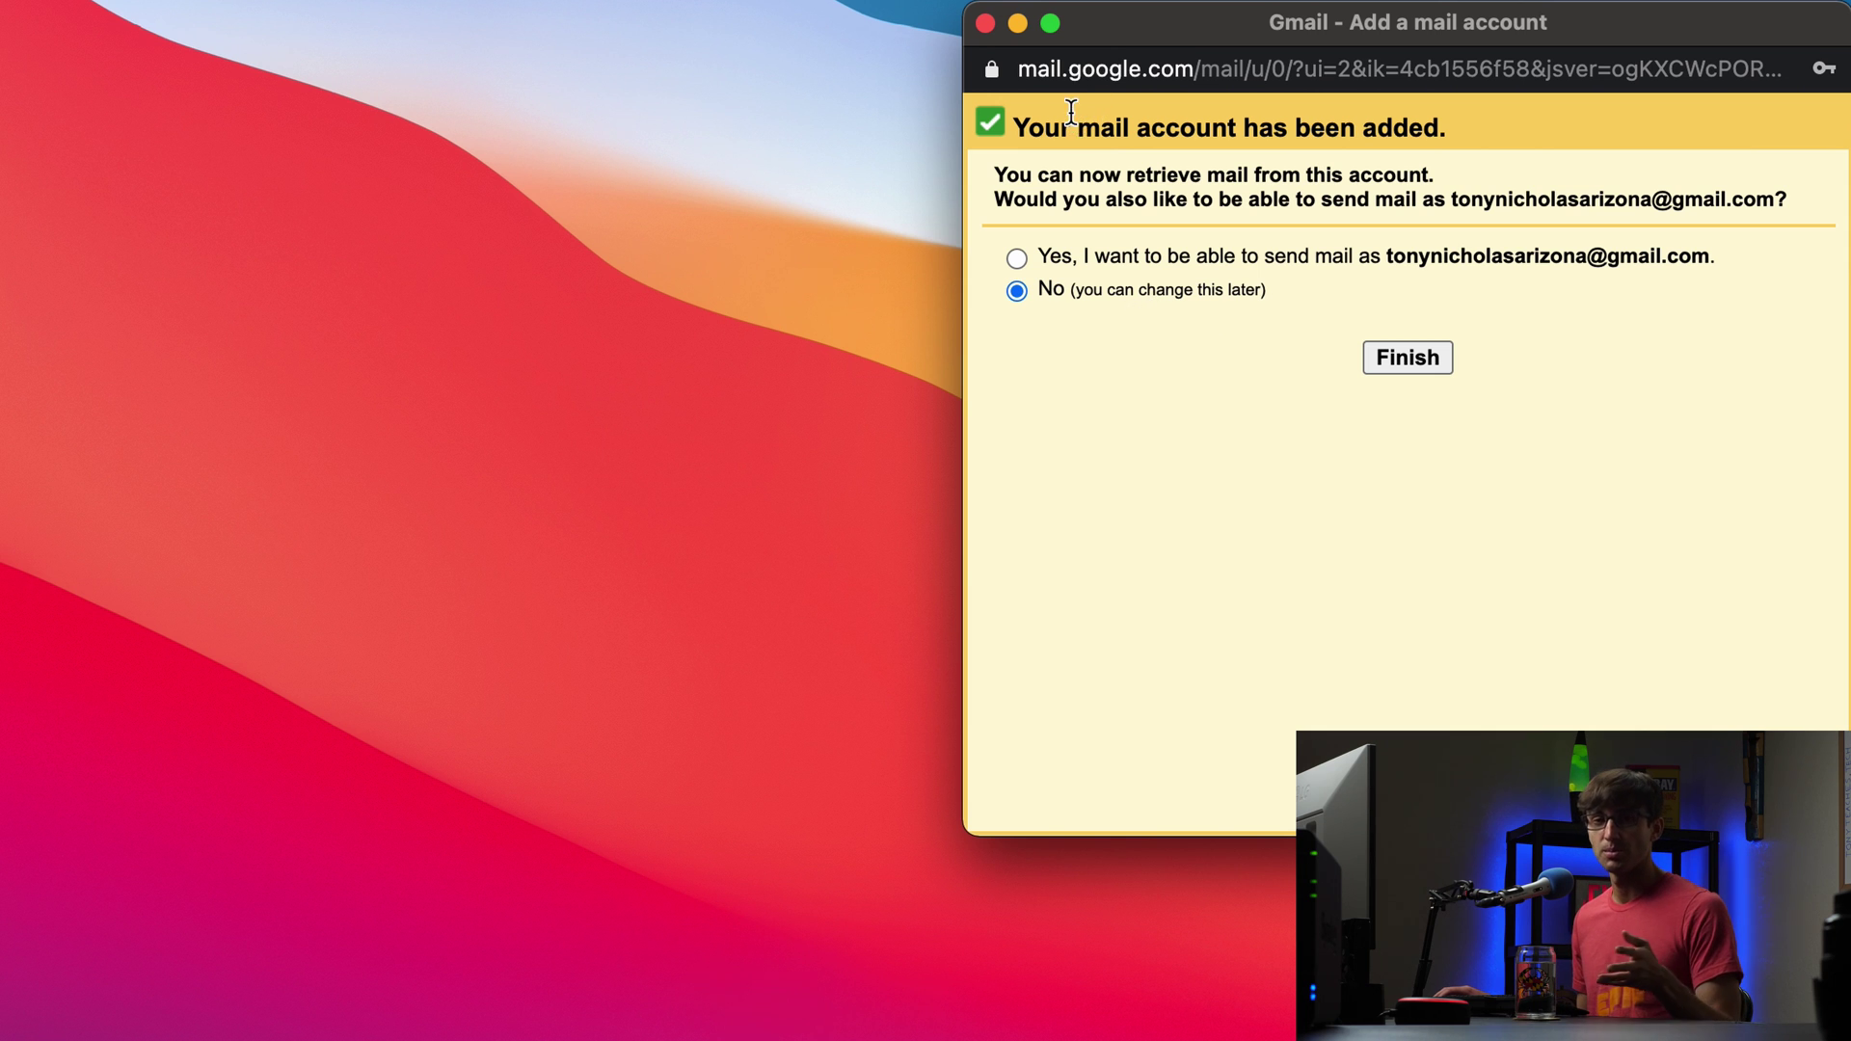
left_click(1425, 357)
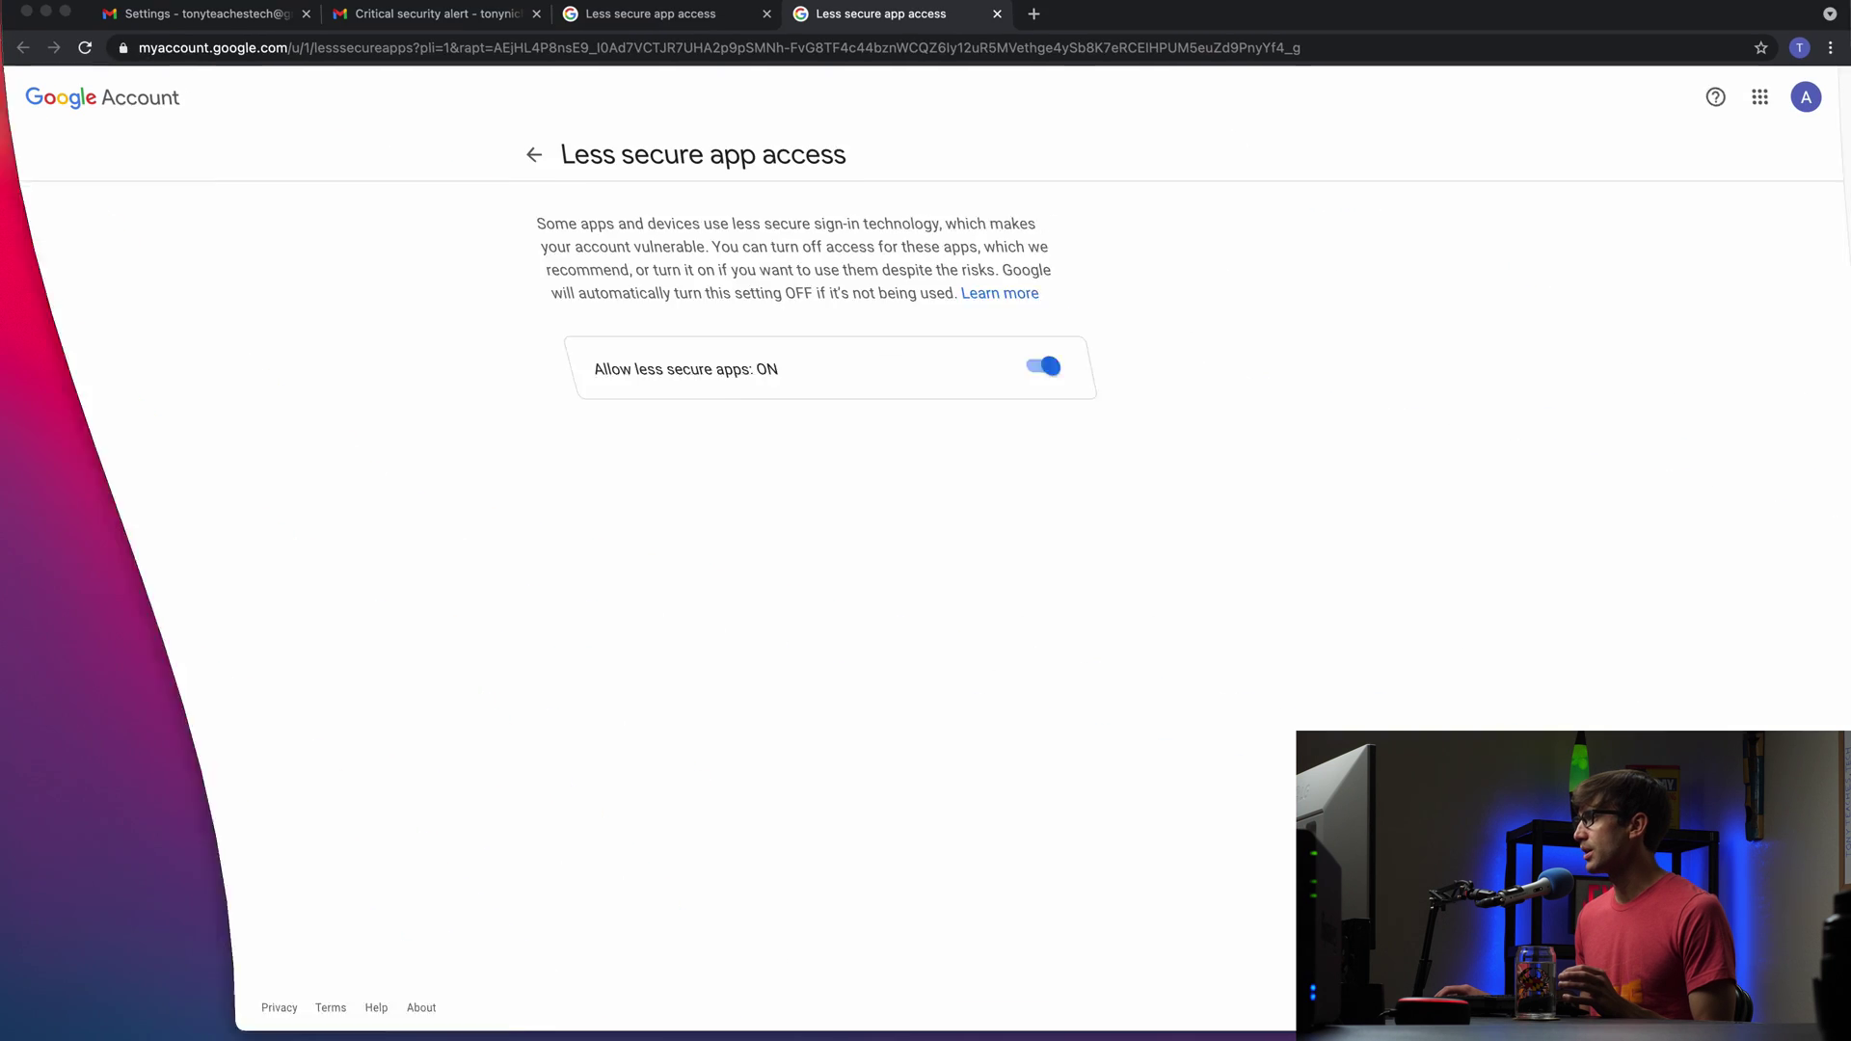
Step: Close both less secure app access tabs and reload the second account's inbox
left_click(997, 24)
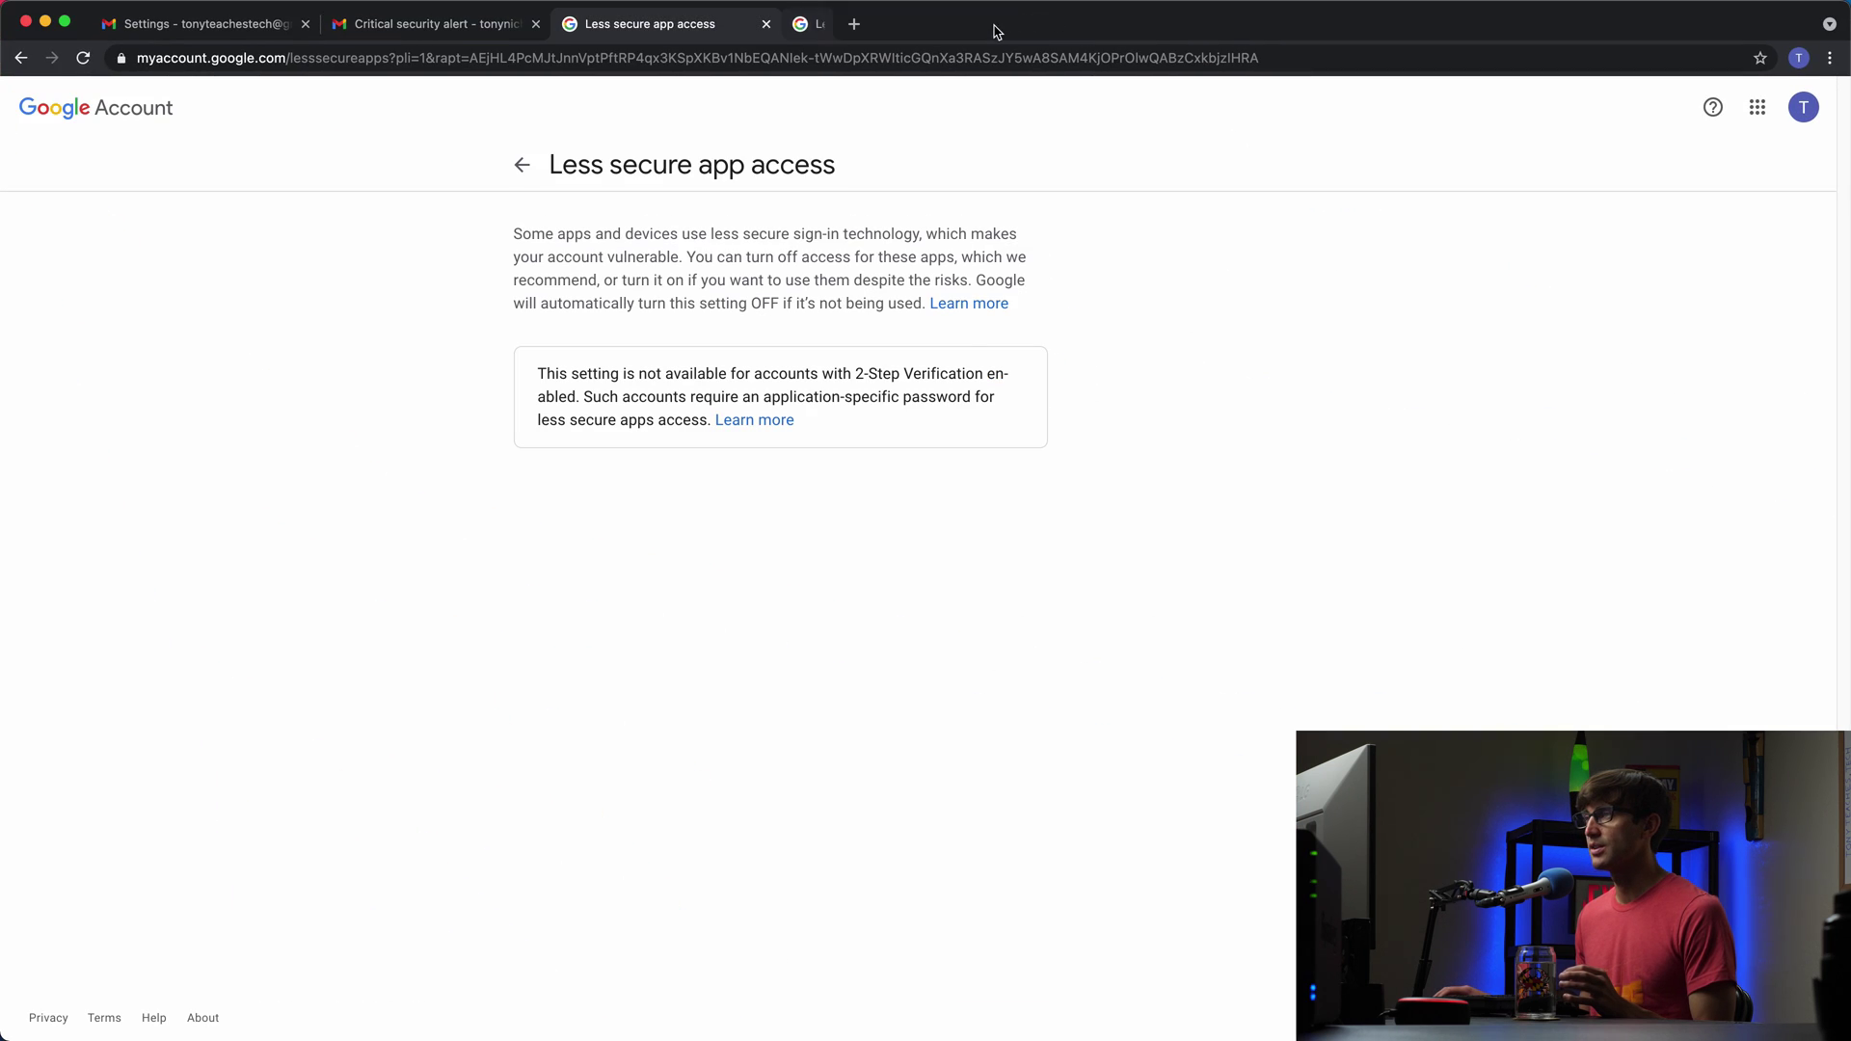
left_click(763, 24)
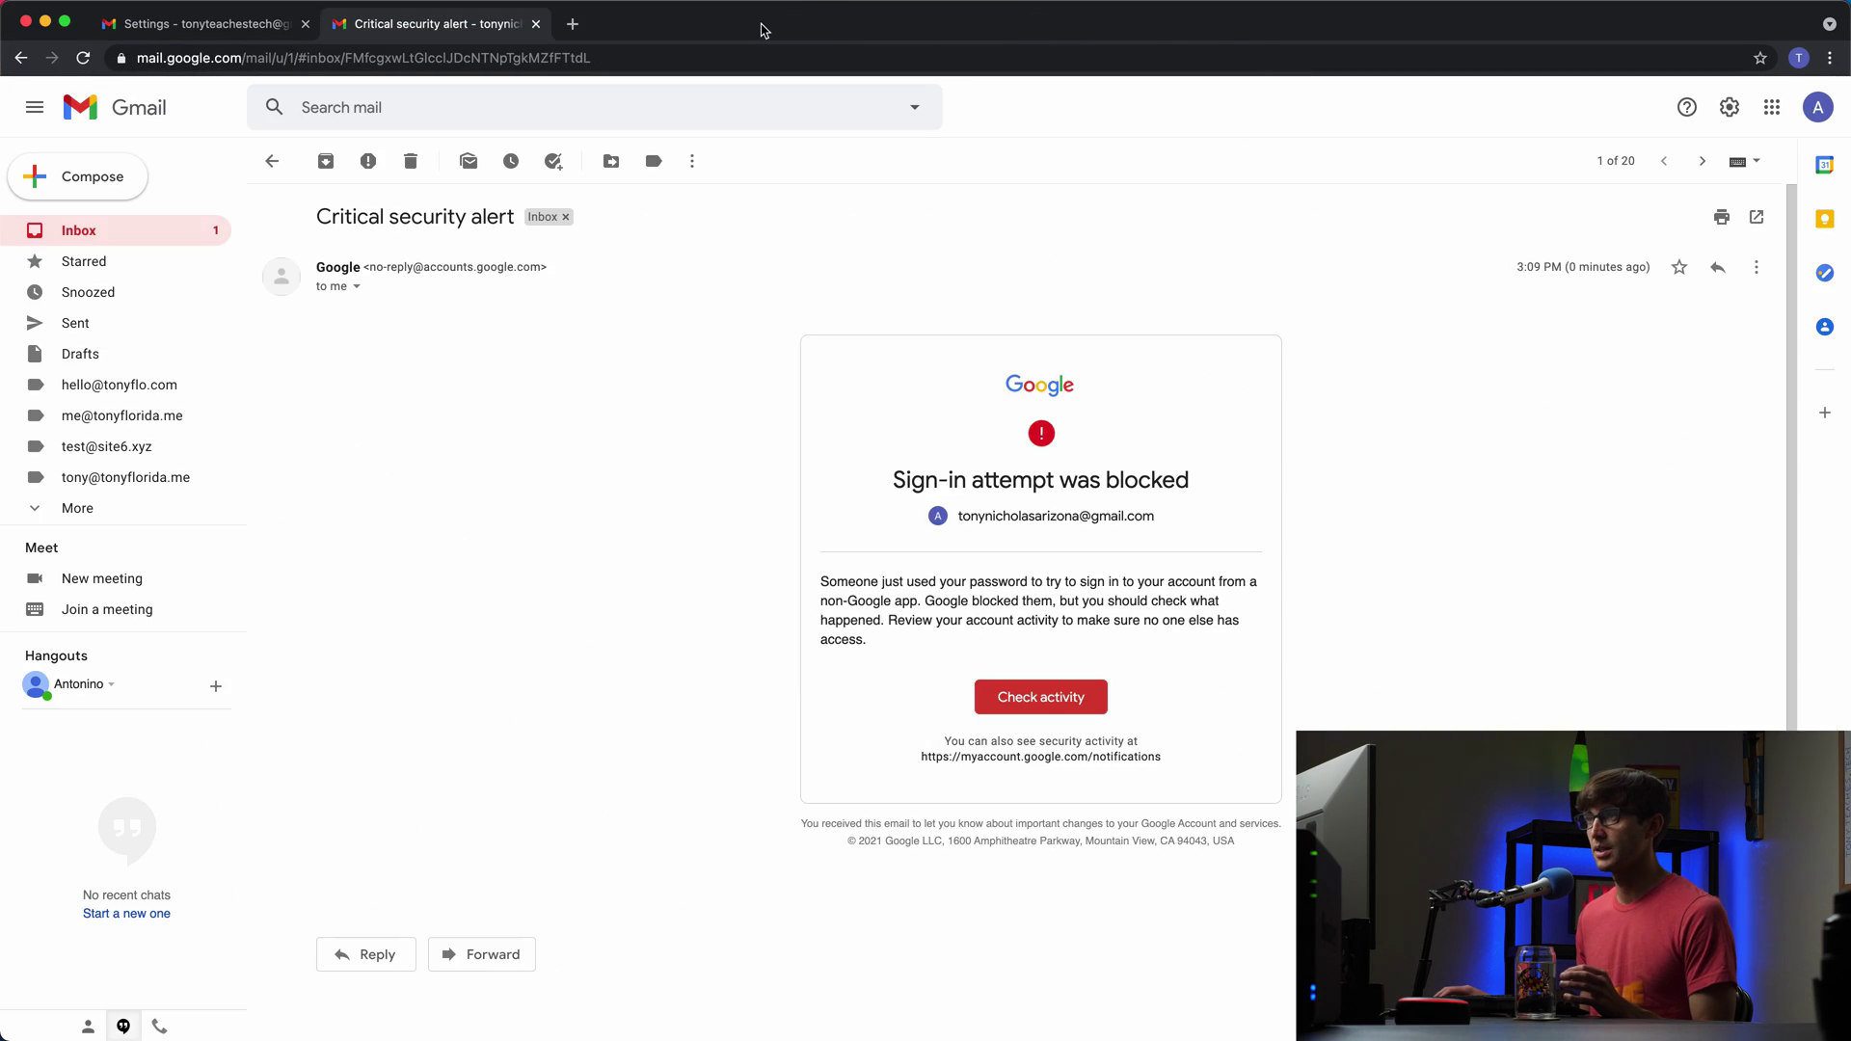
left_click(268, 165)
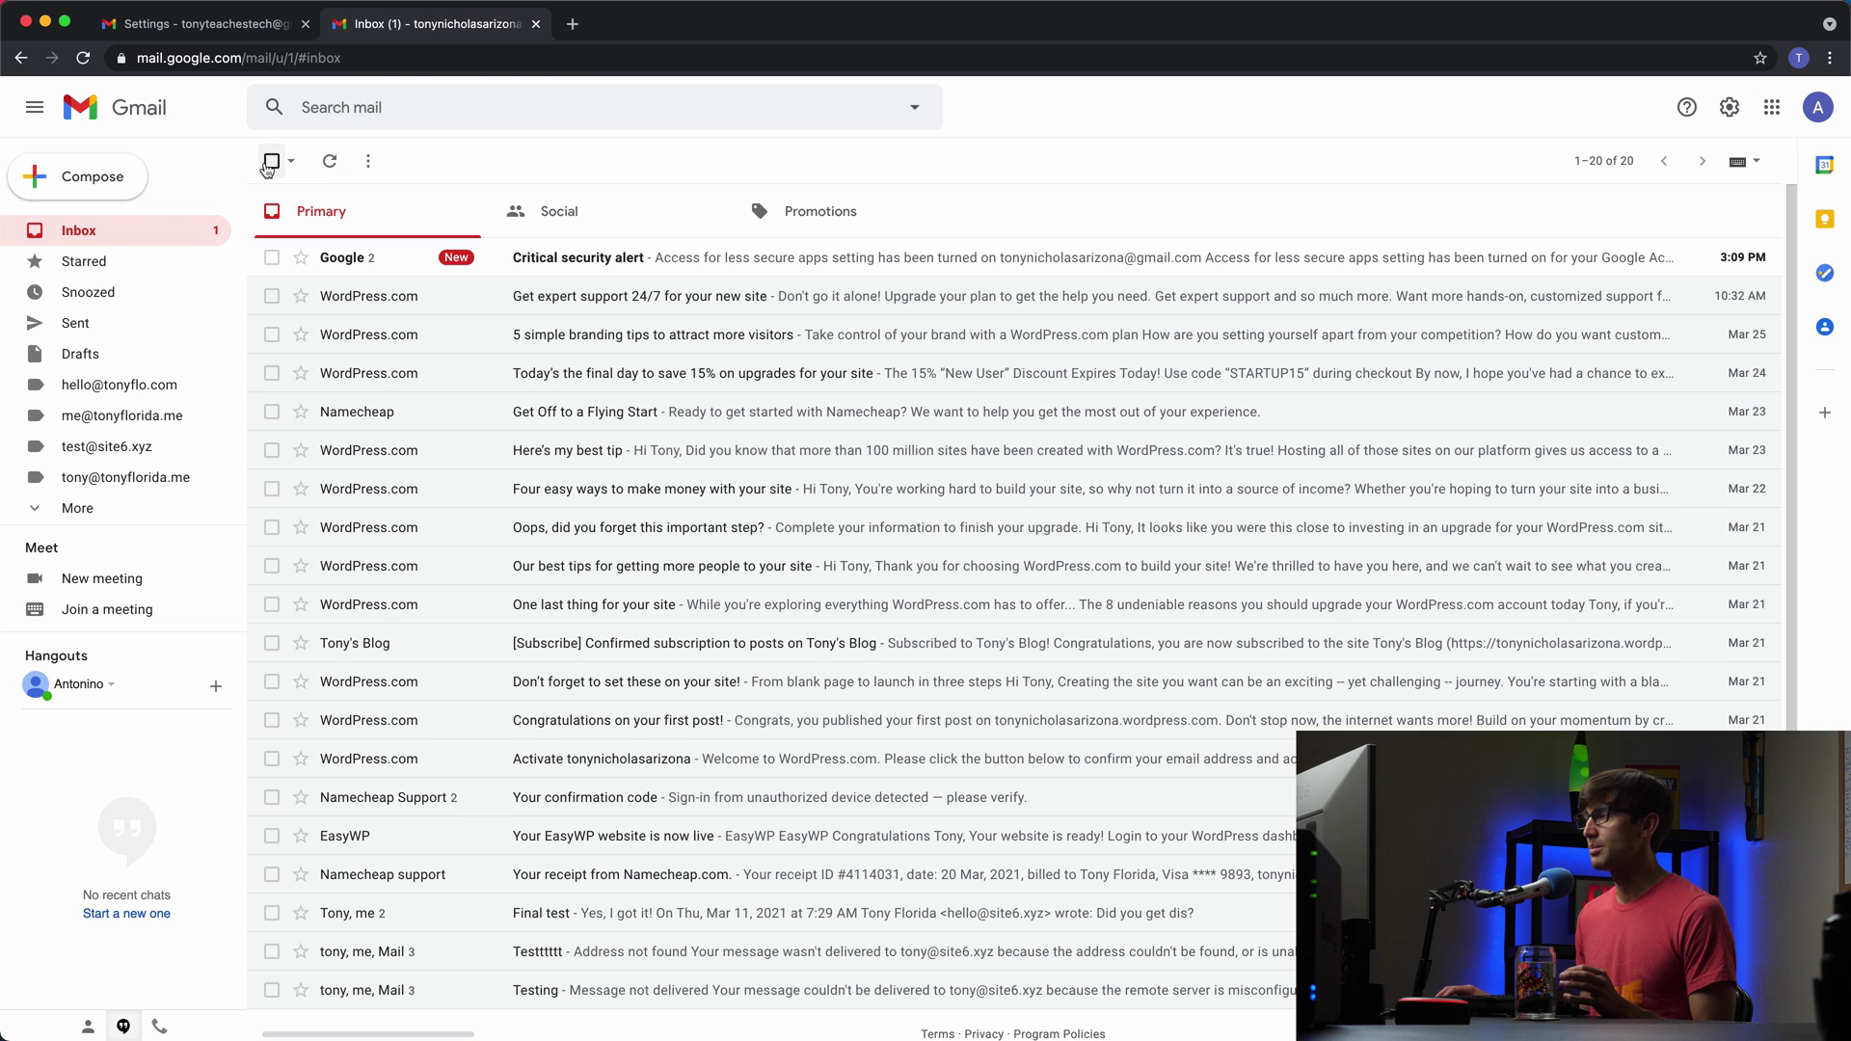
left_click(84, 58)
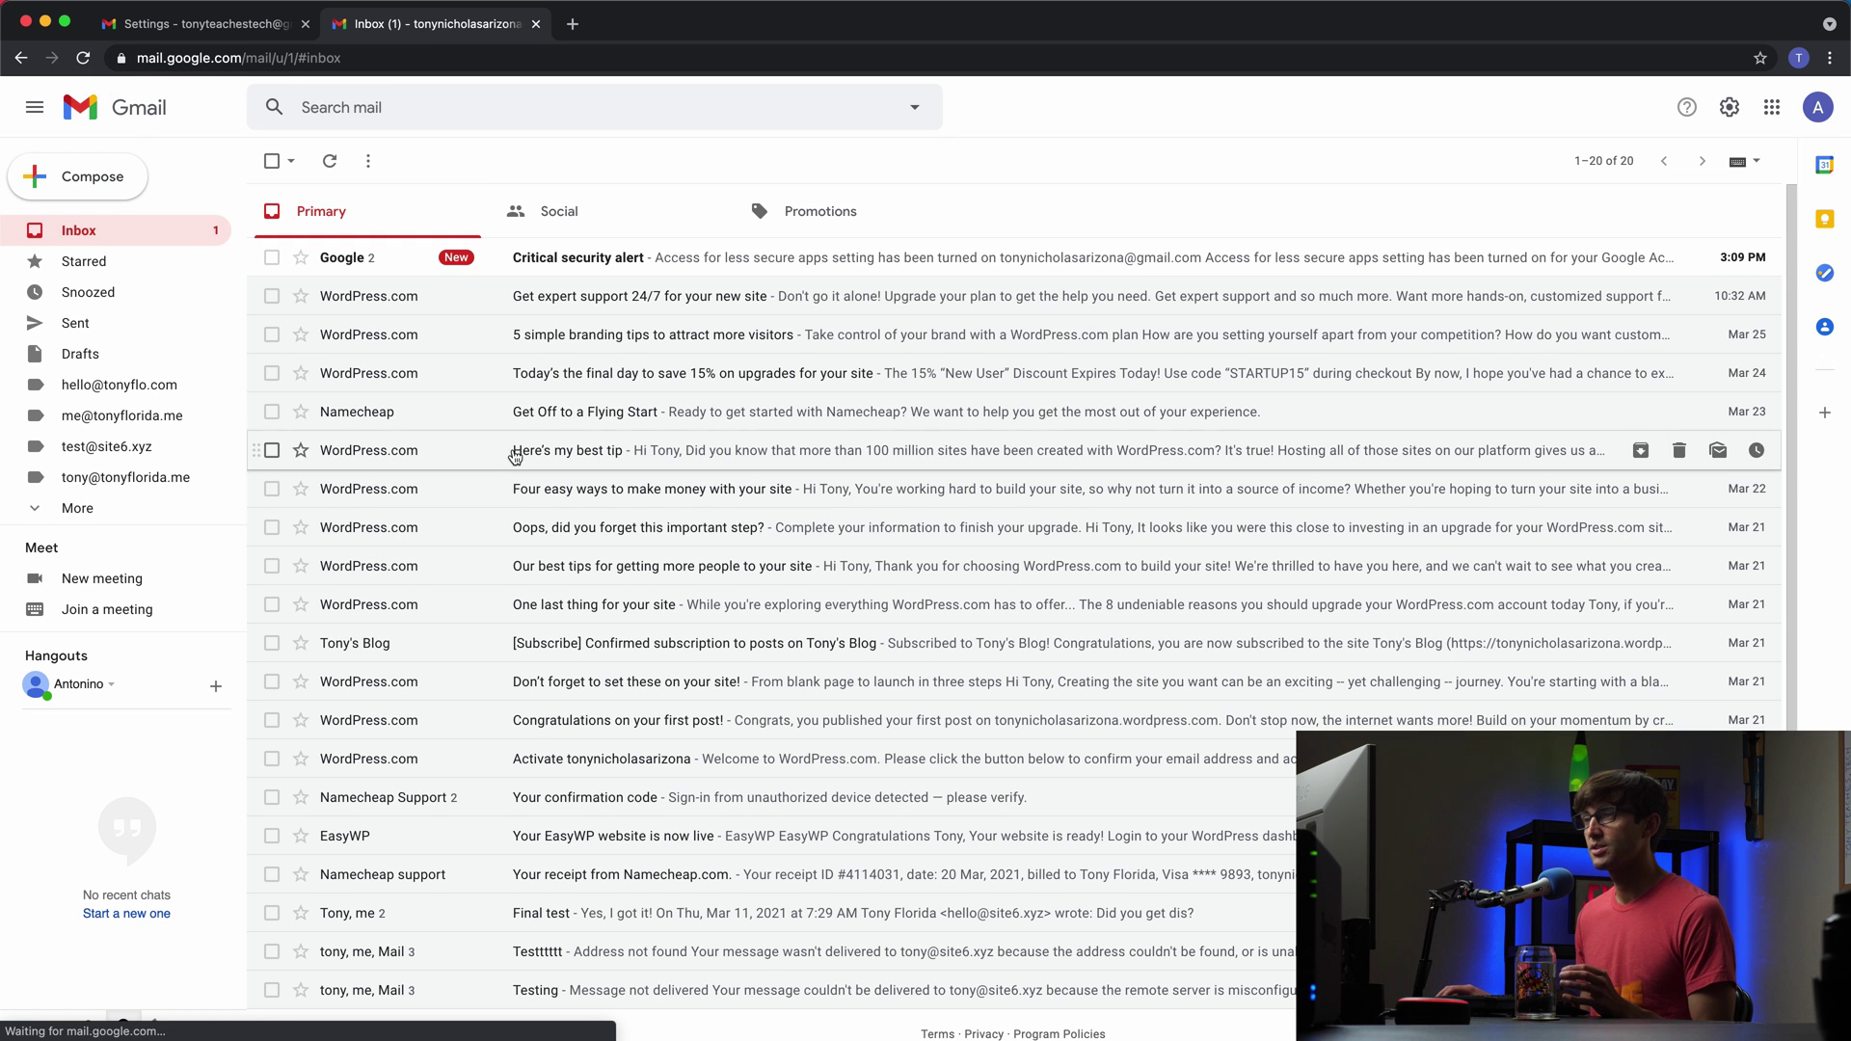
Step: Read the new Critical security alert, then return to the first account's Accounts and Import settings
left_click(609, 258)
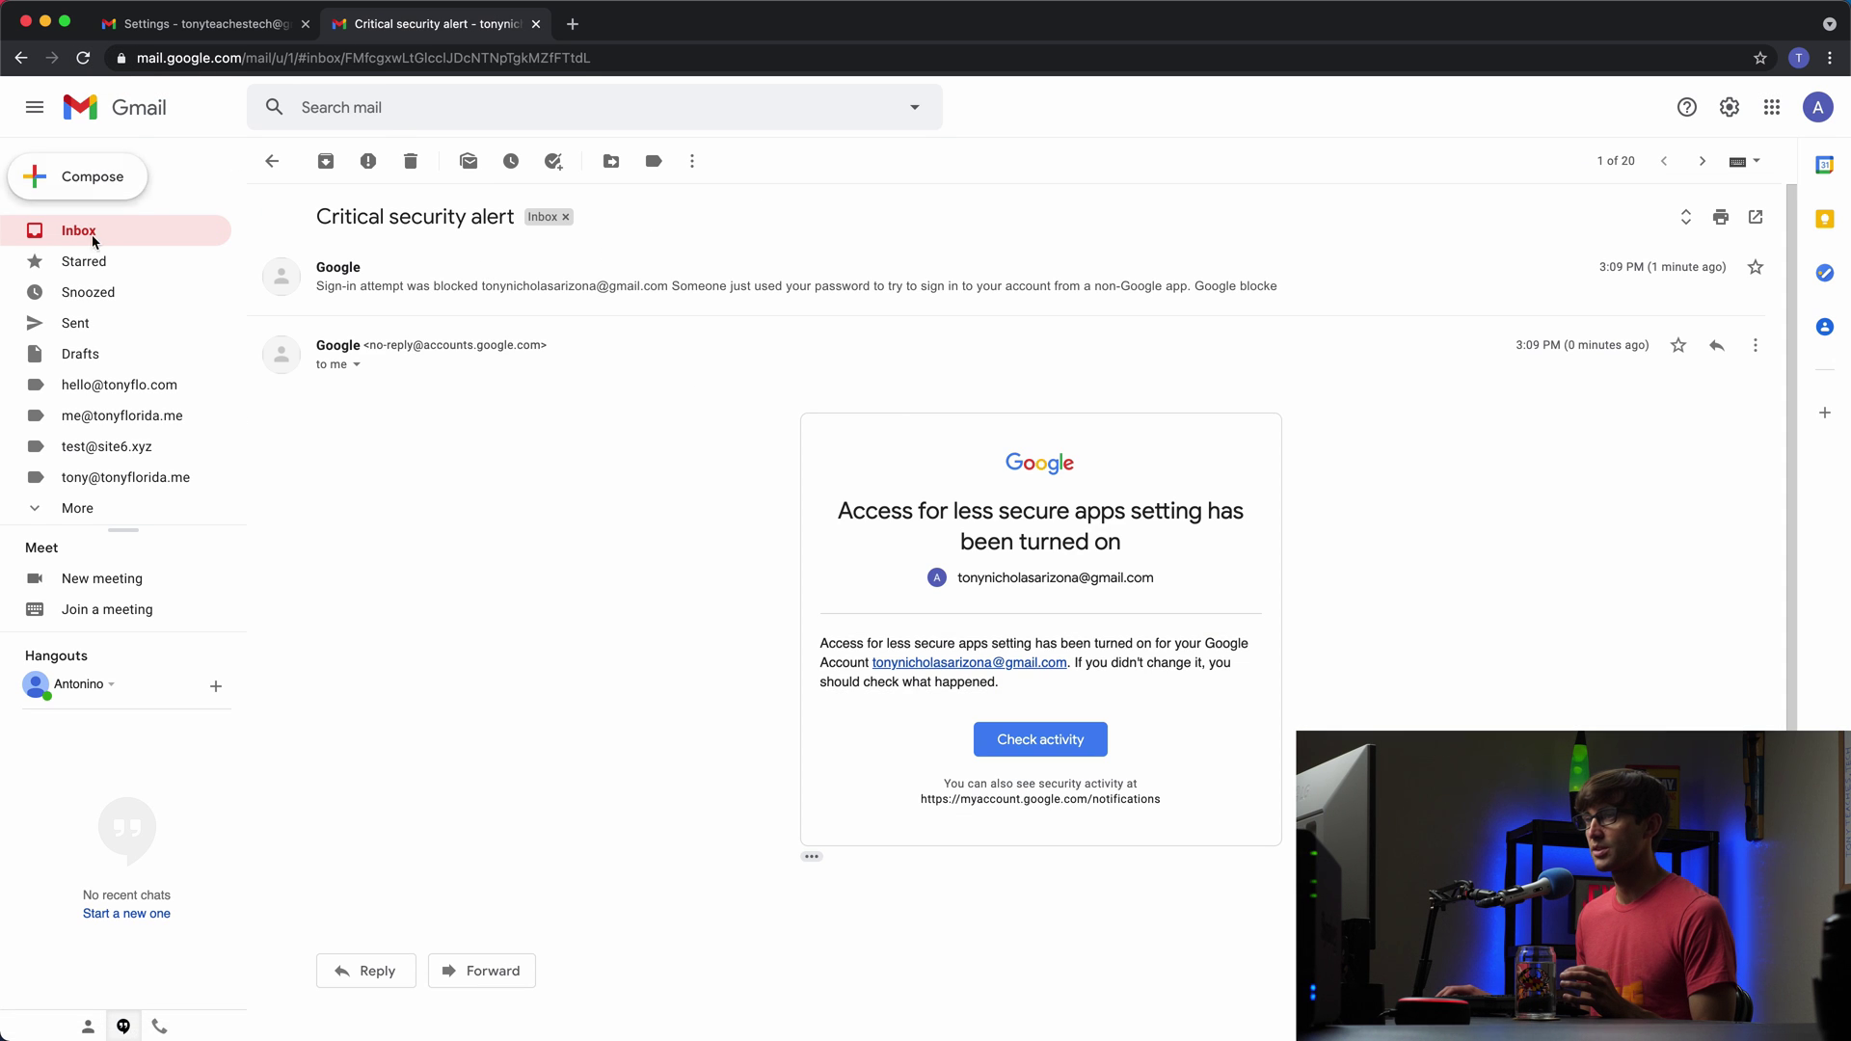
left_click(87, 231)
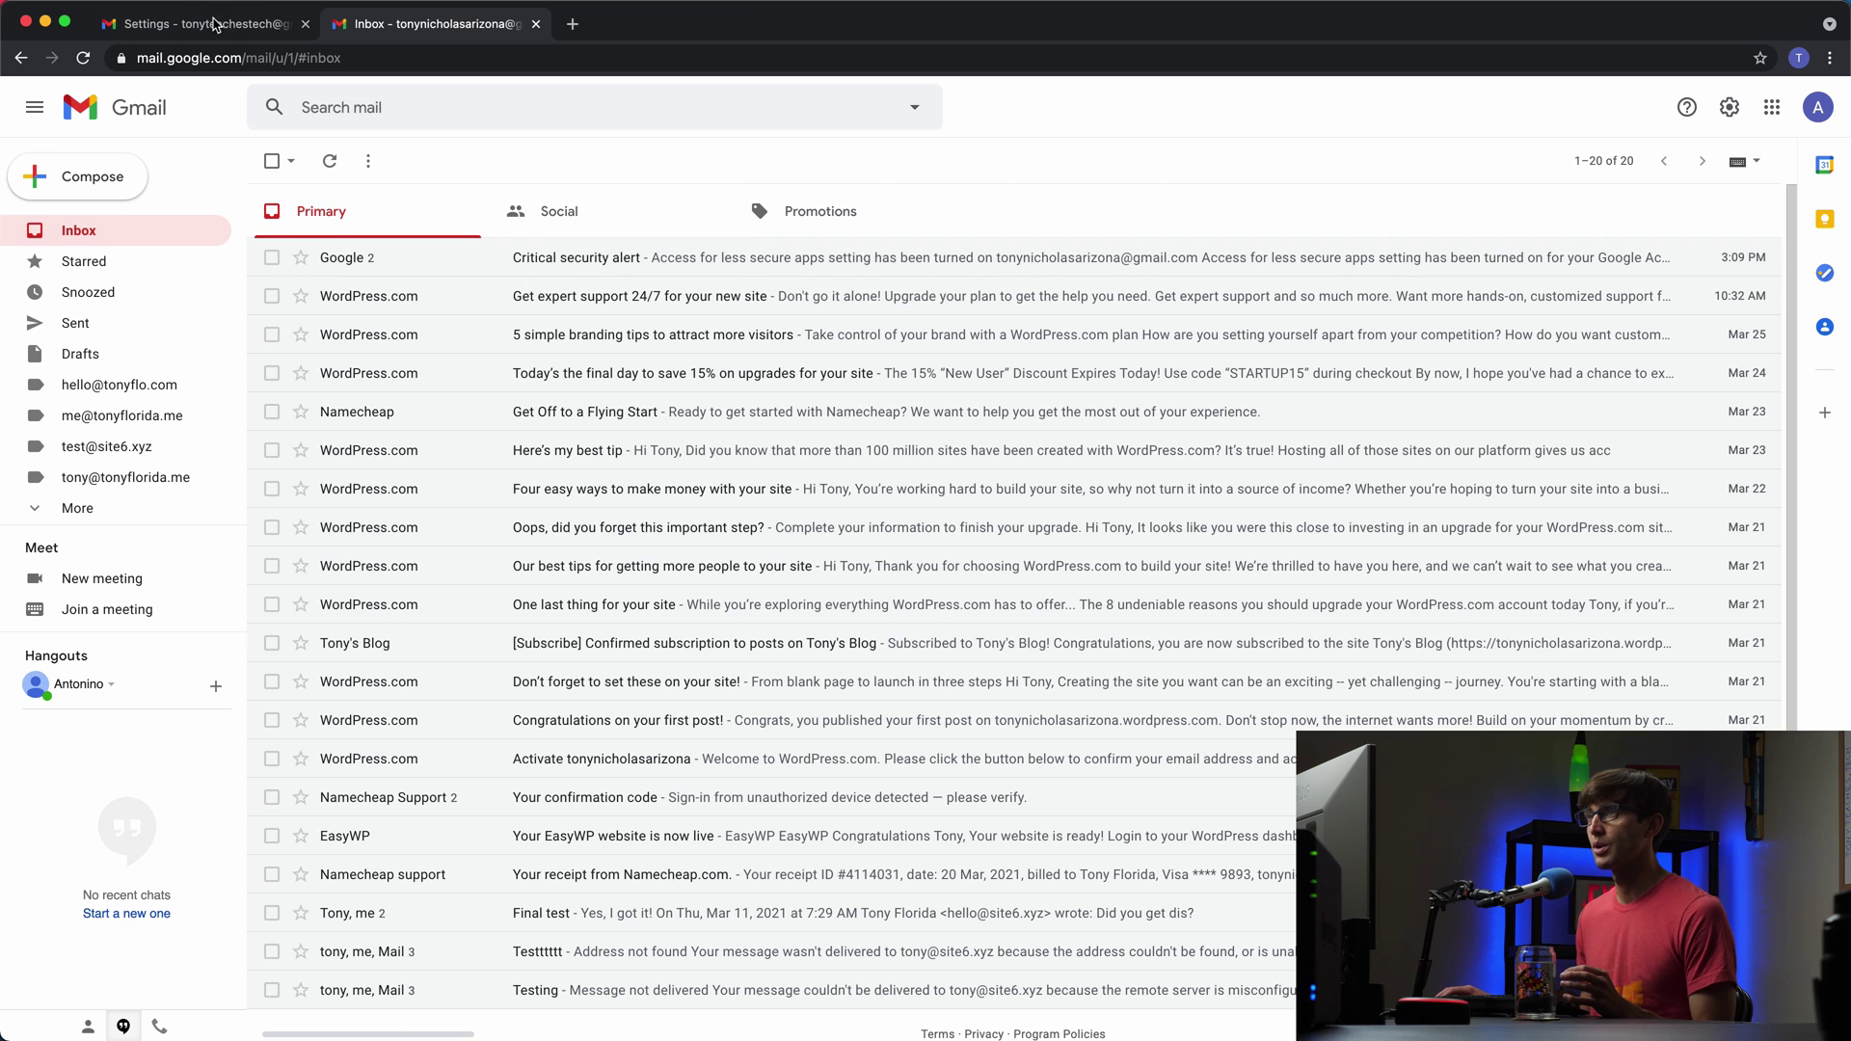
left_click(218, 32)
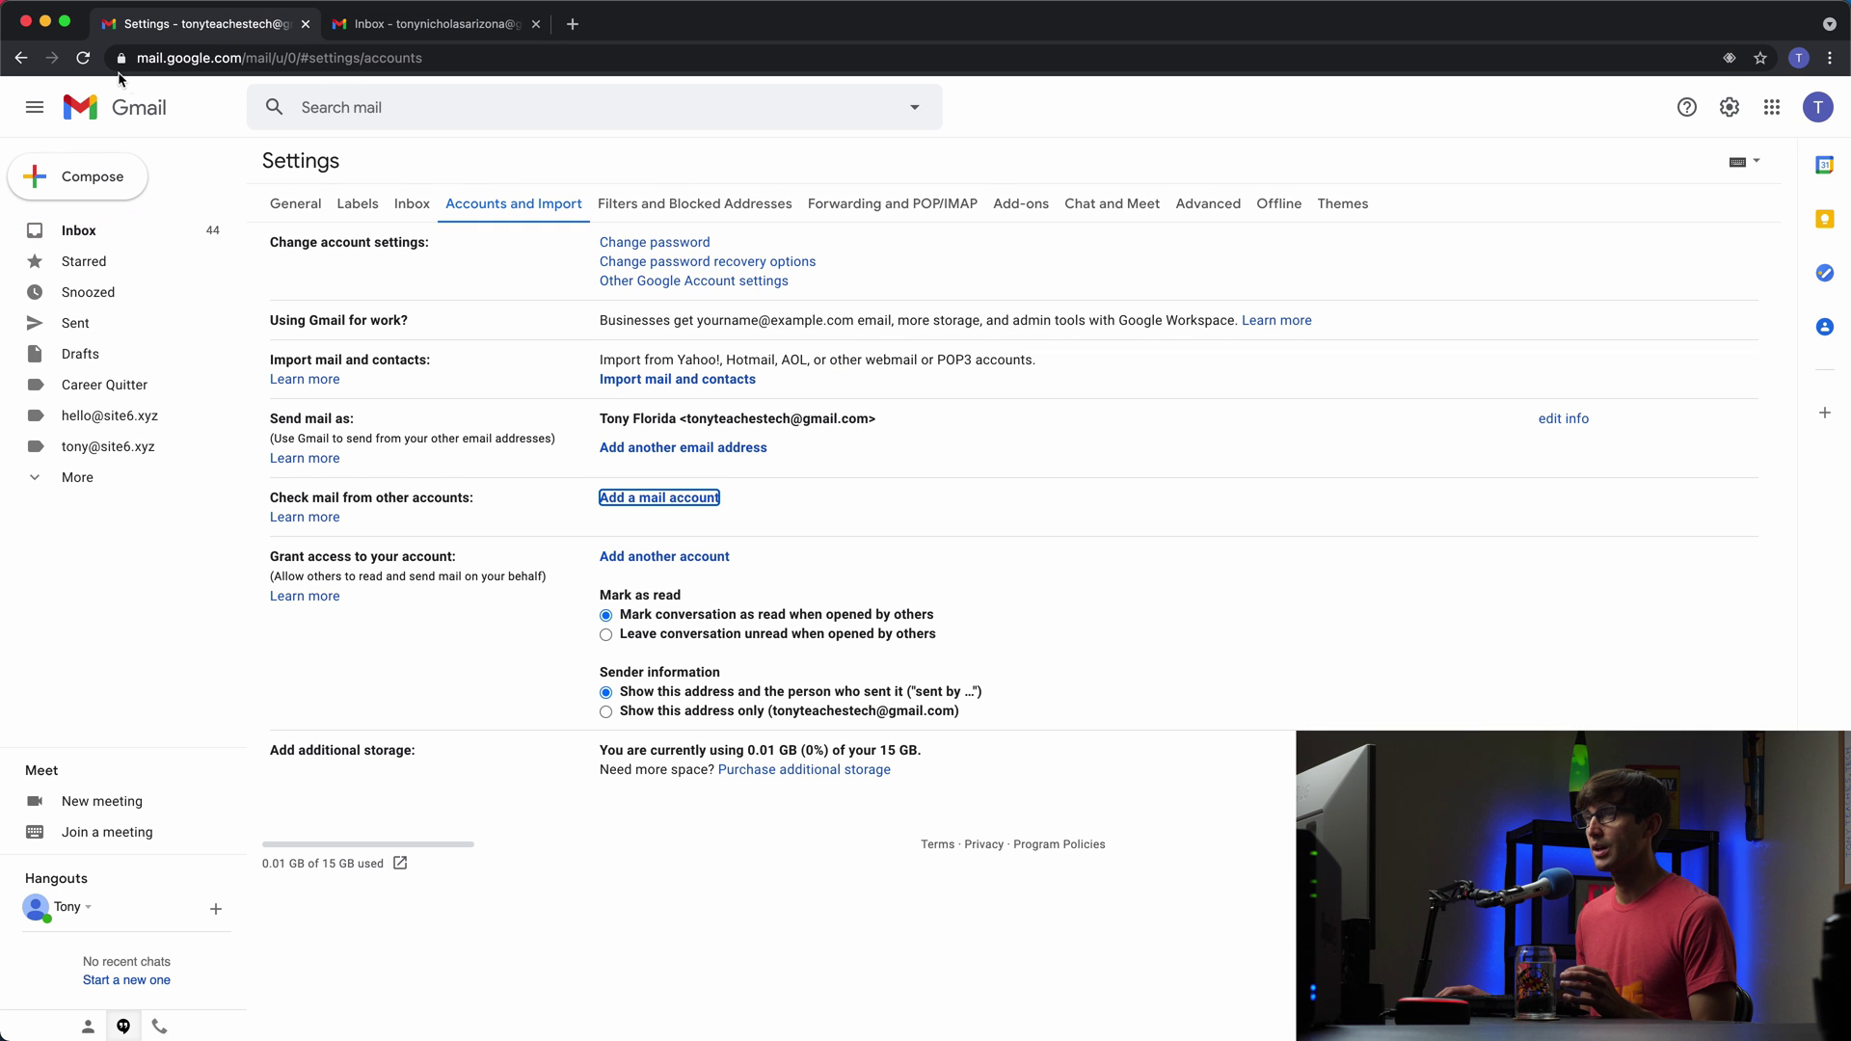
Step: Verify the other account is listed under Check mail from other accounts, then return to the inbox
left_click(83, 61)
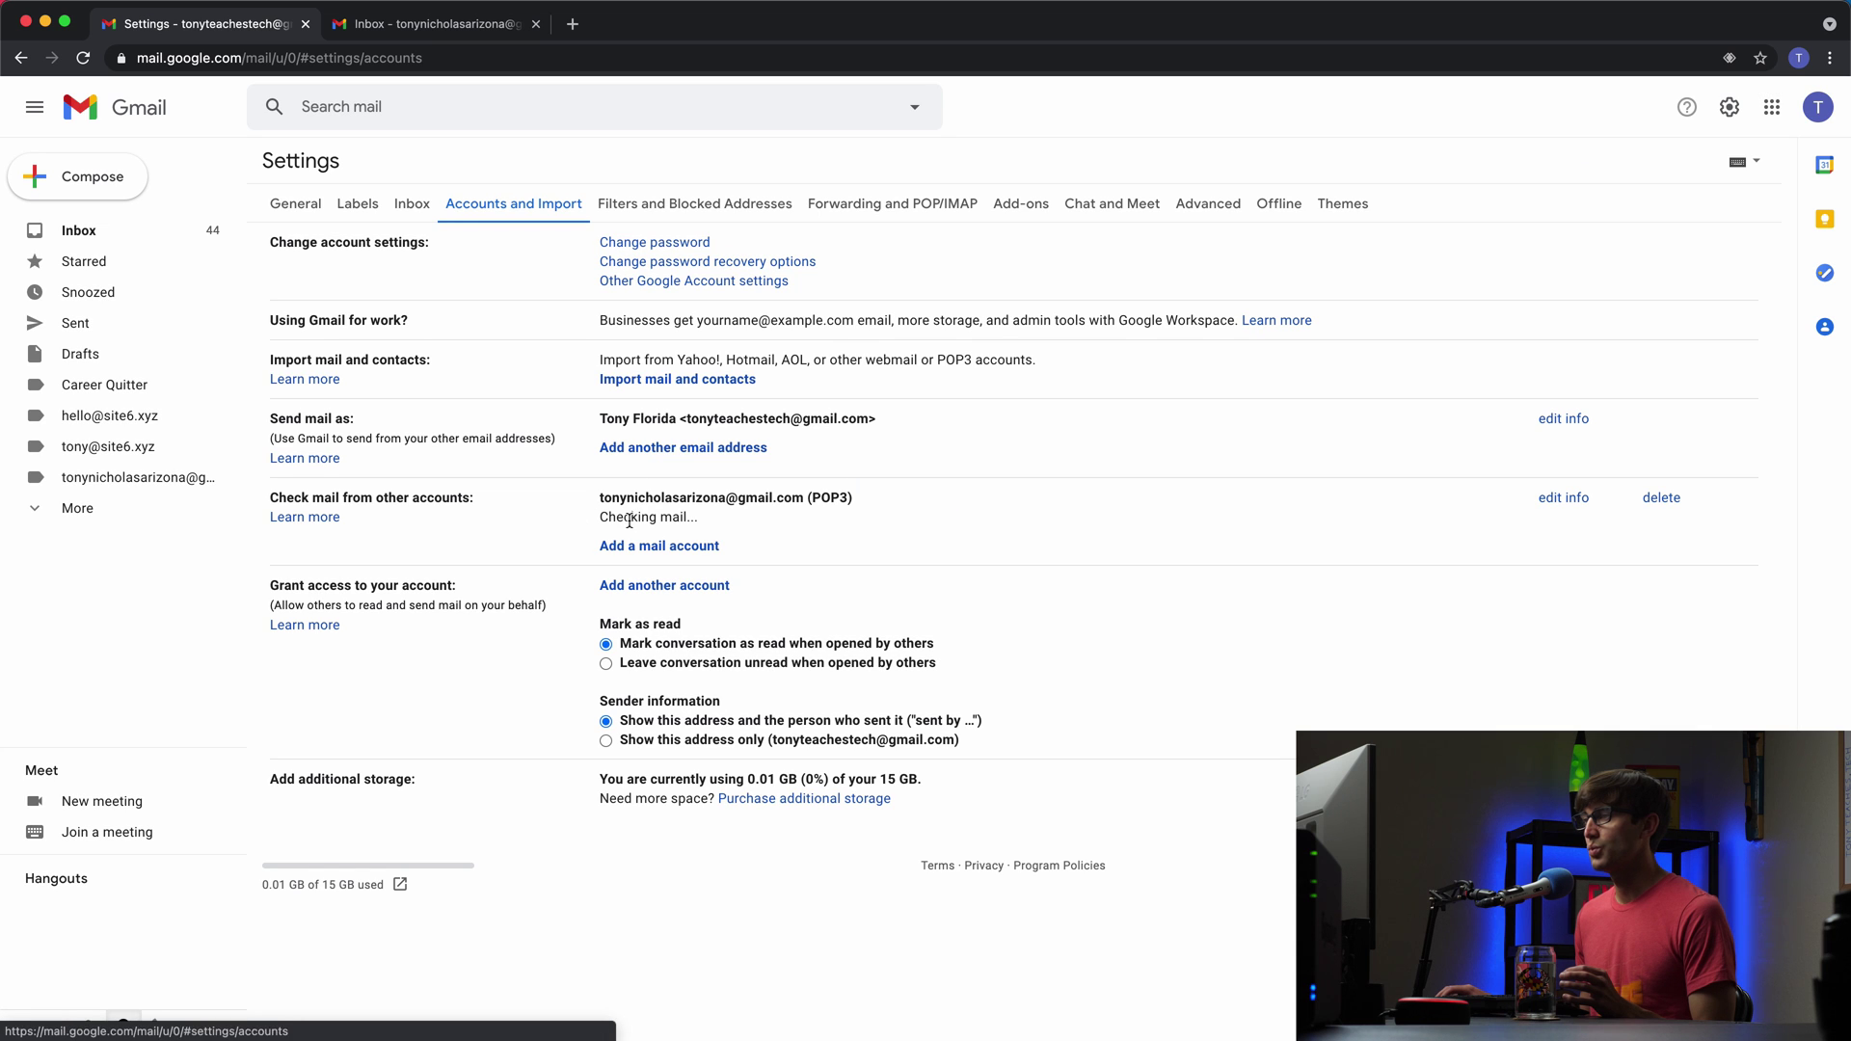
left_click_drag(599, 498, 796, 499)
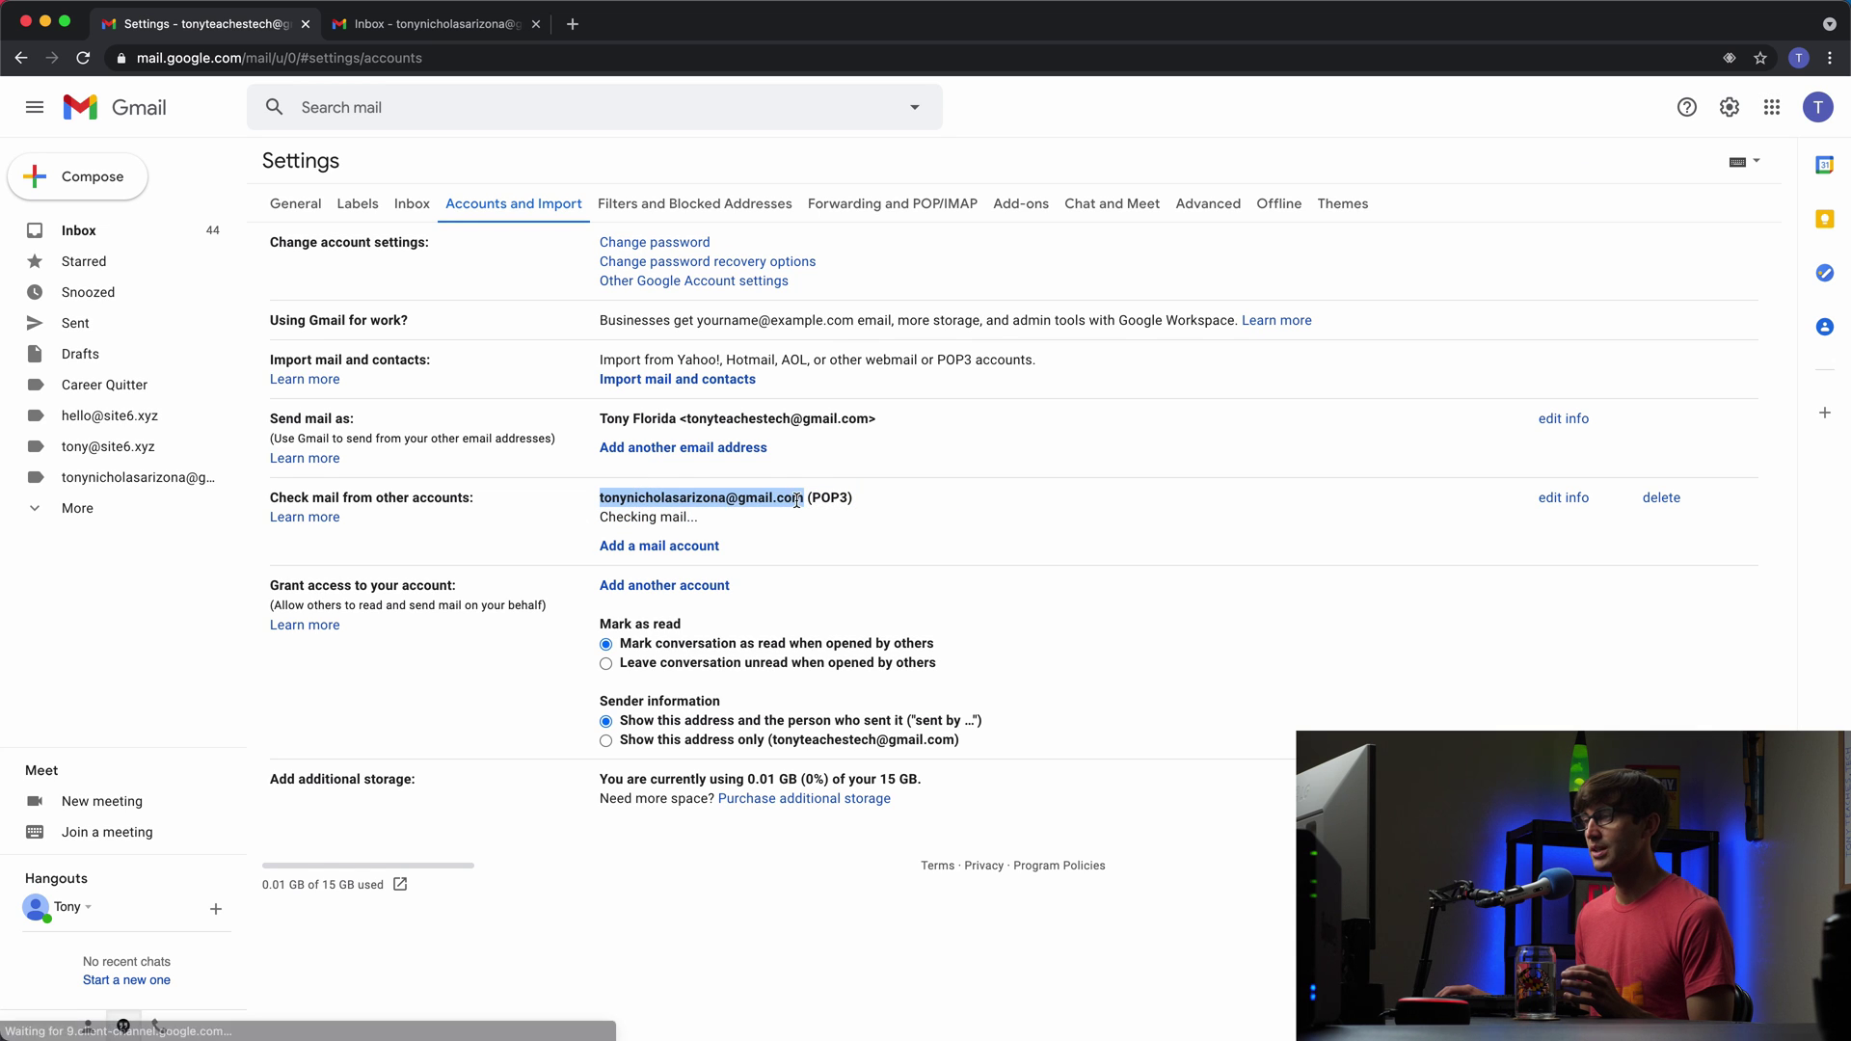
left_click(796, 499)
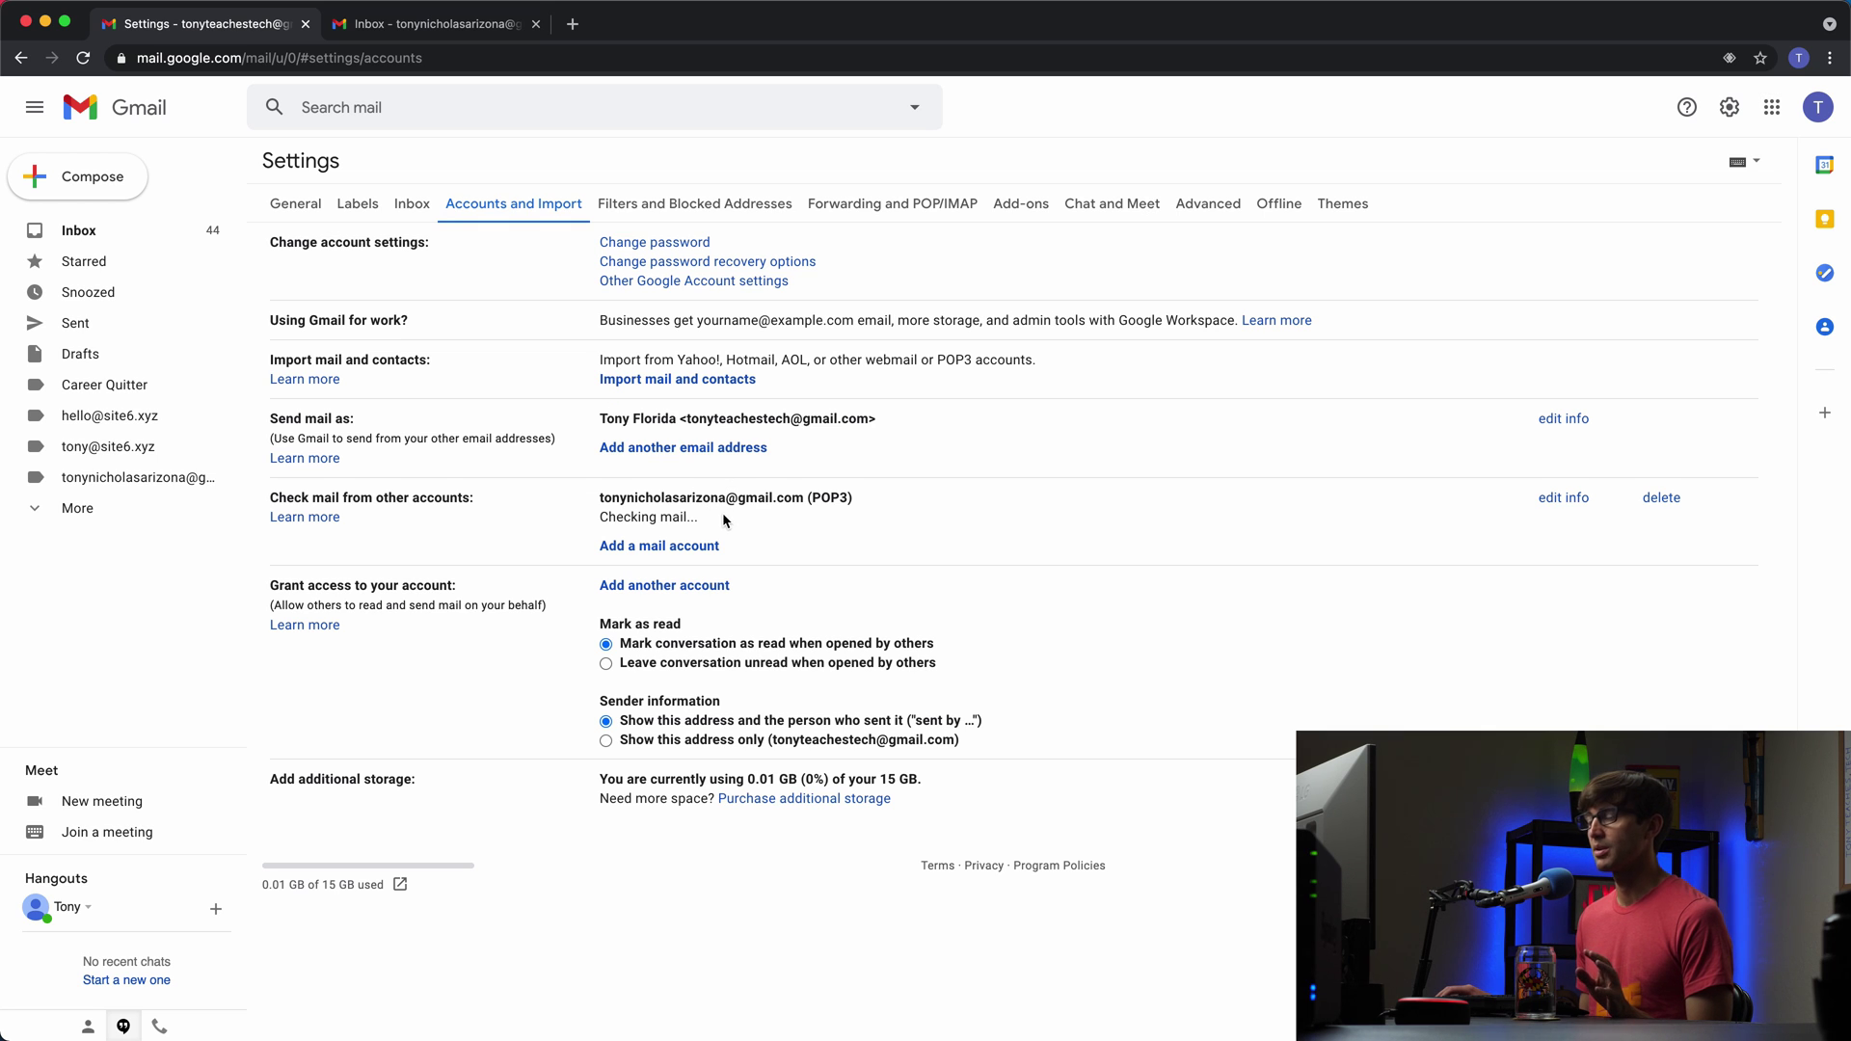
left_click(167, 229)
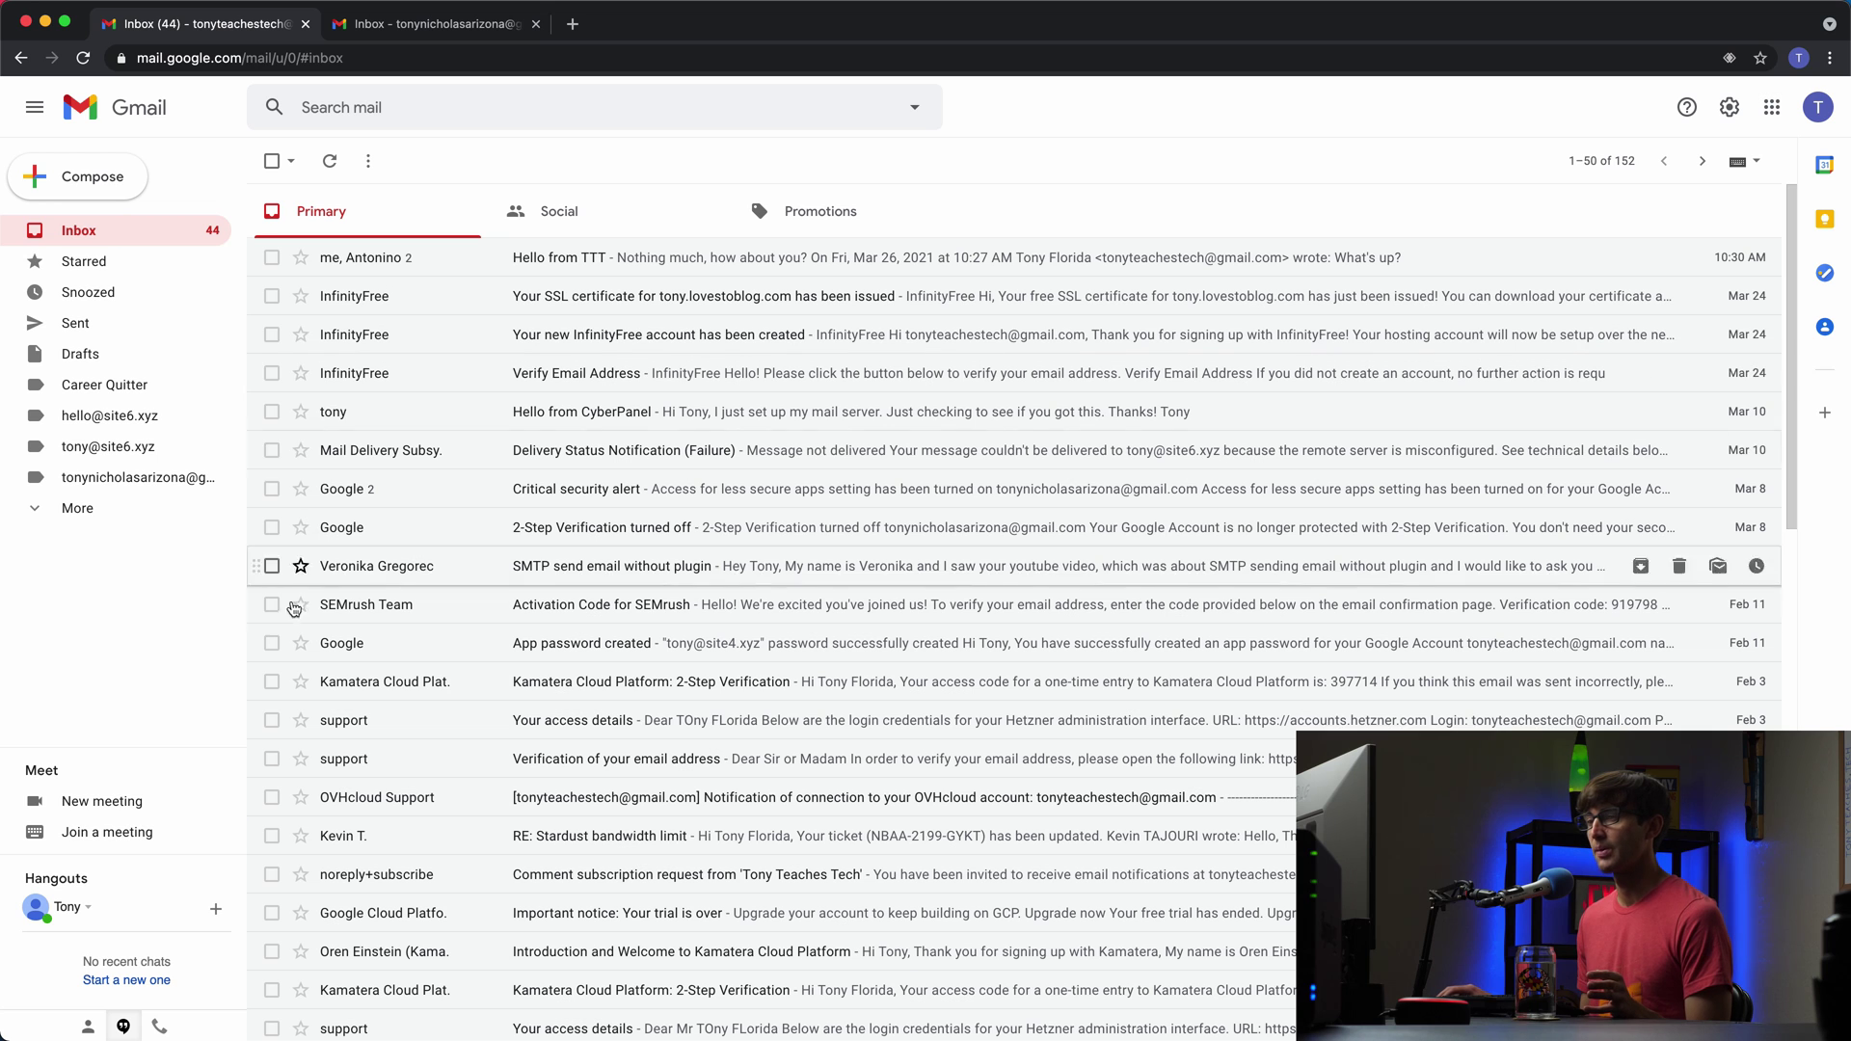
Step: Reopen Accounts and Import settings, now reporting 29 mails fetched from the POP3 account
left_click(446, 25)
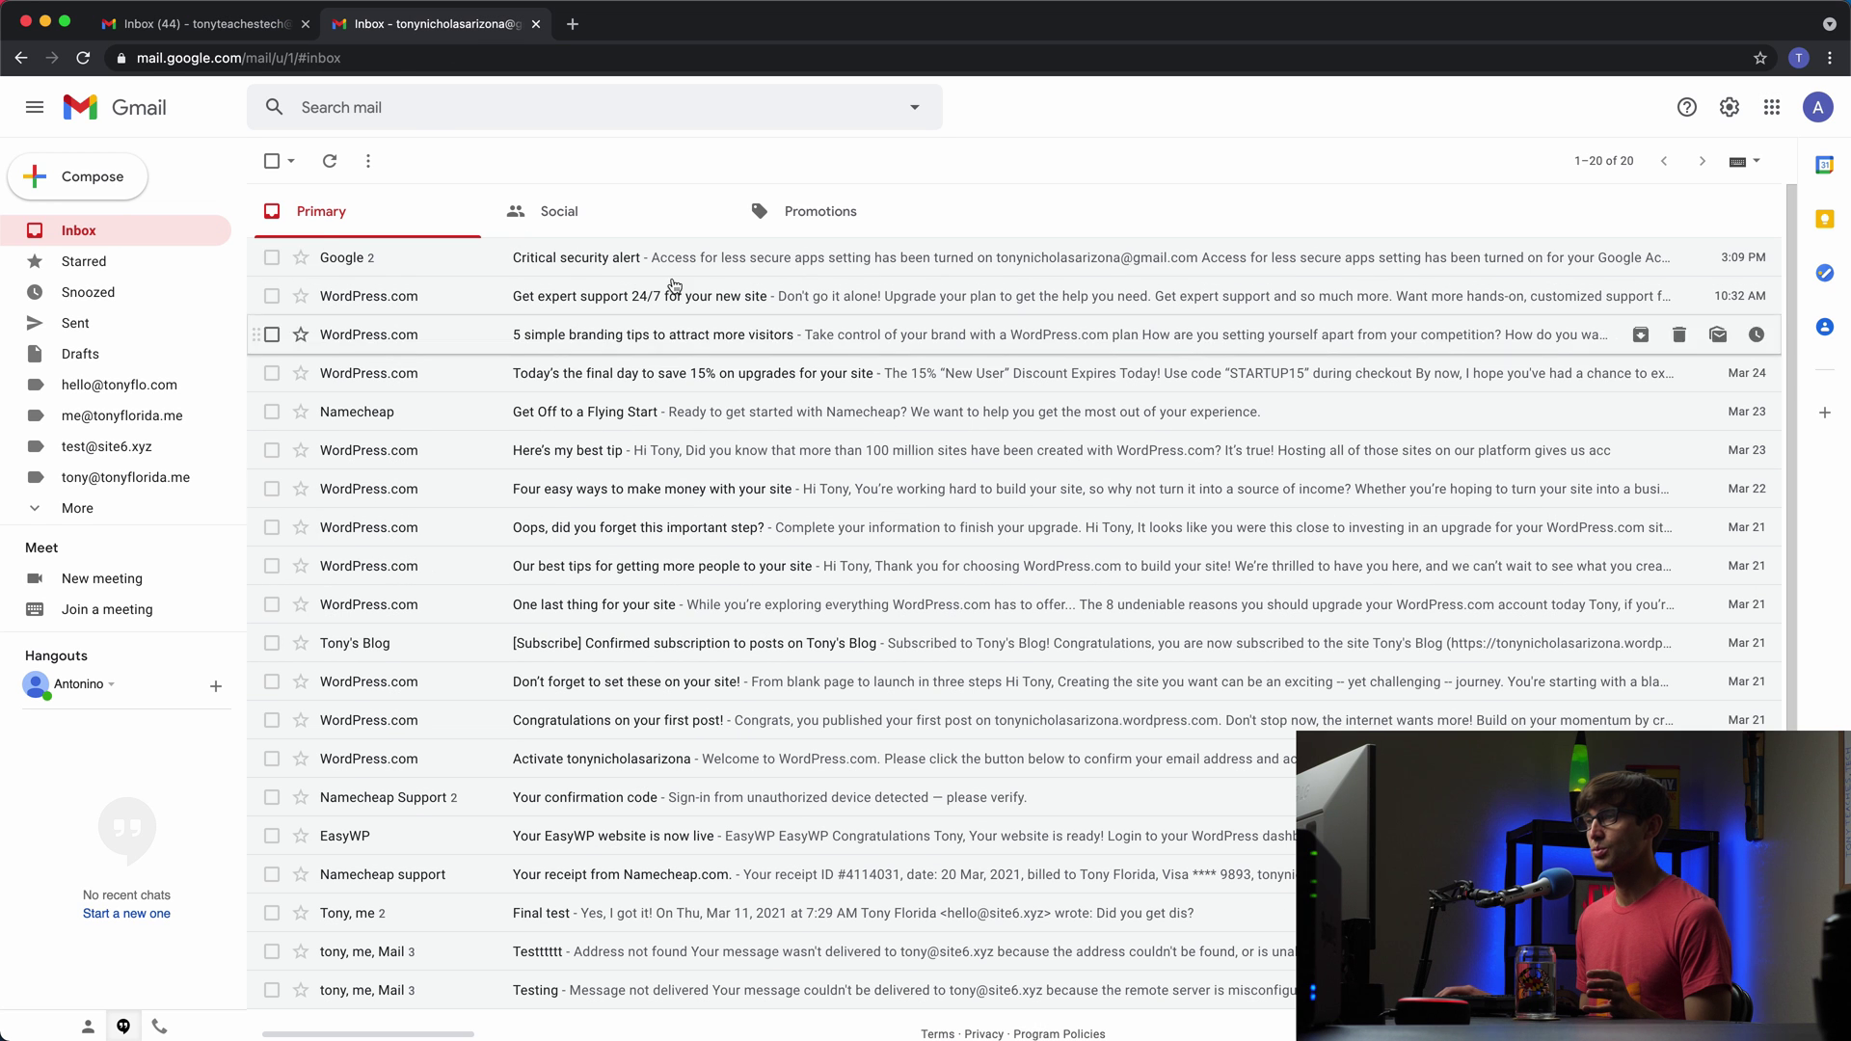
left_click(267, 35)
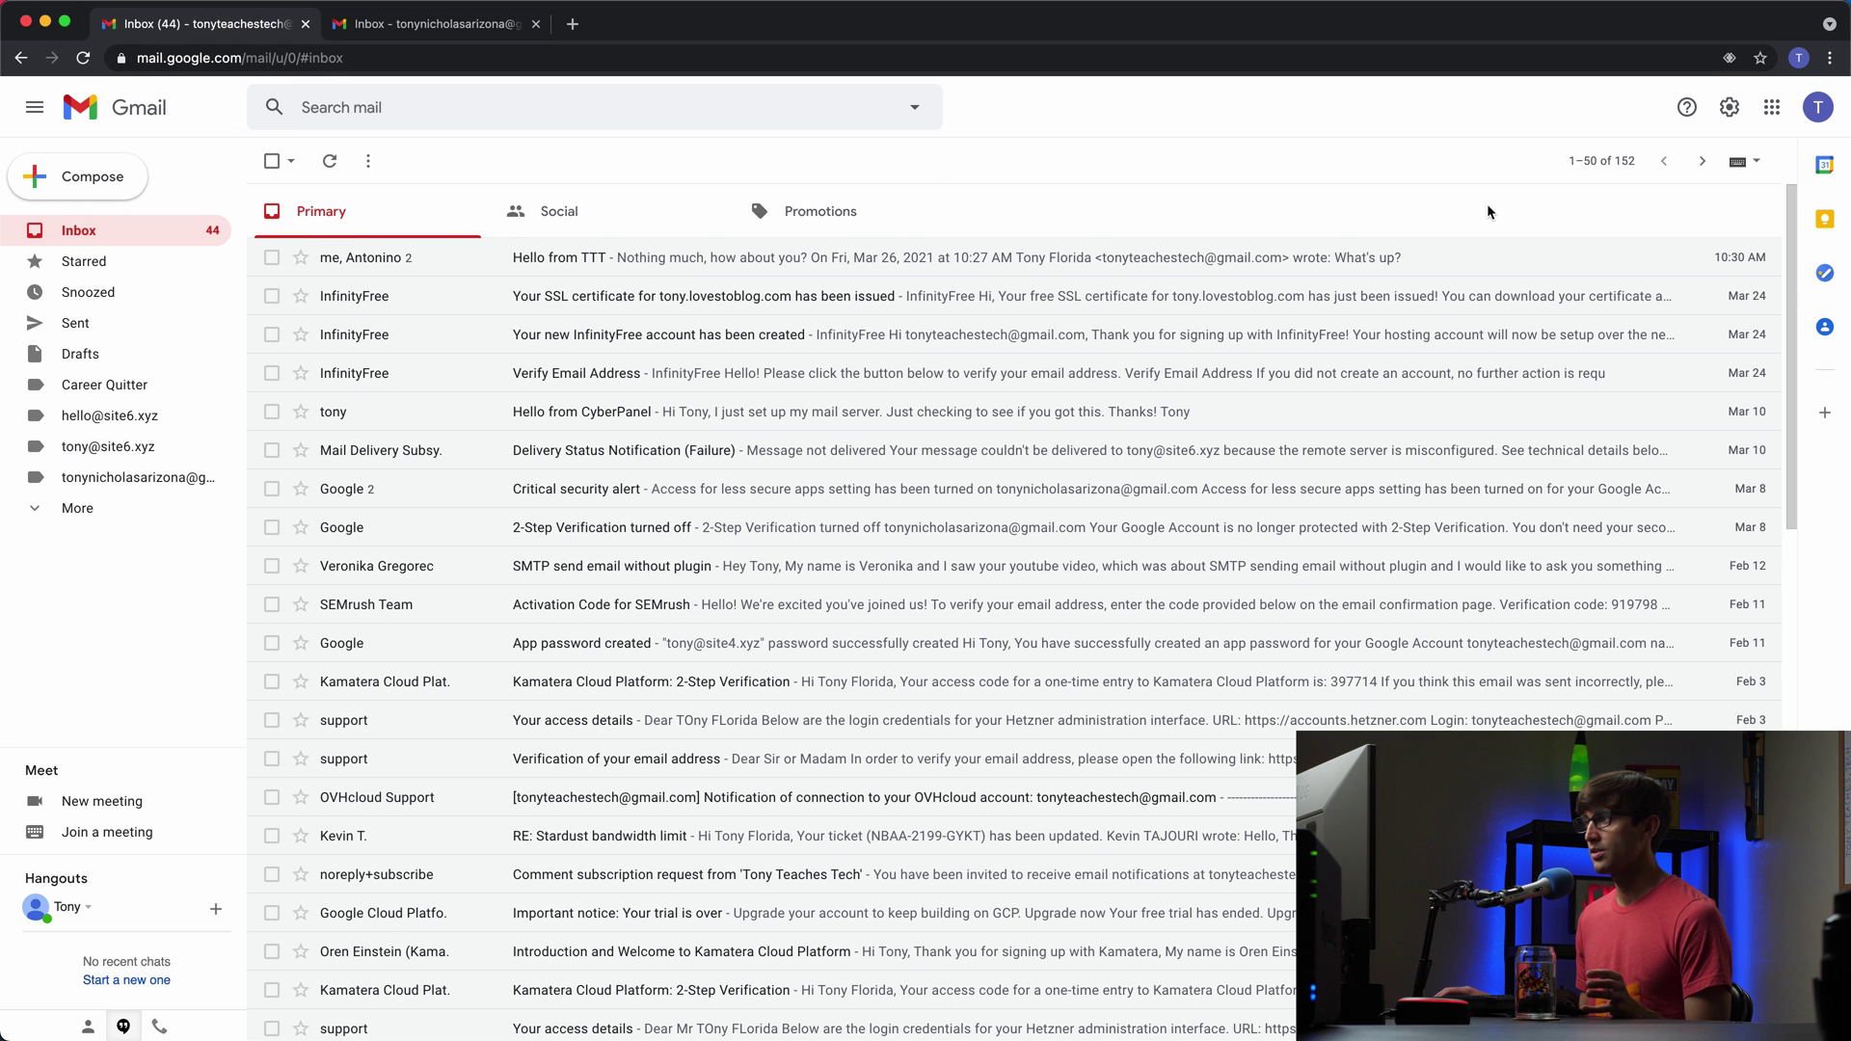
left_click(1732, 114)
left_click(1603, 206)
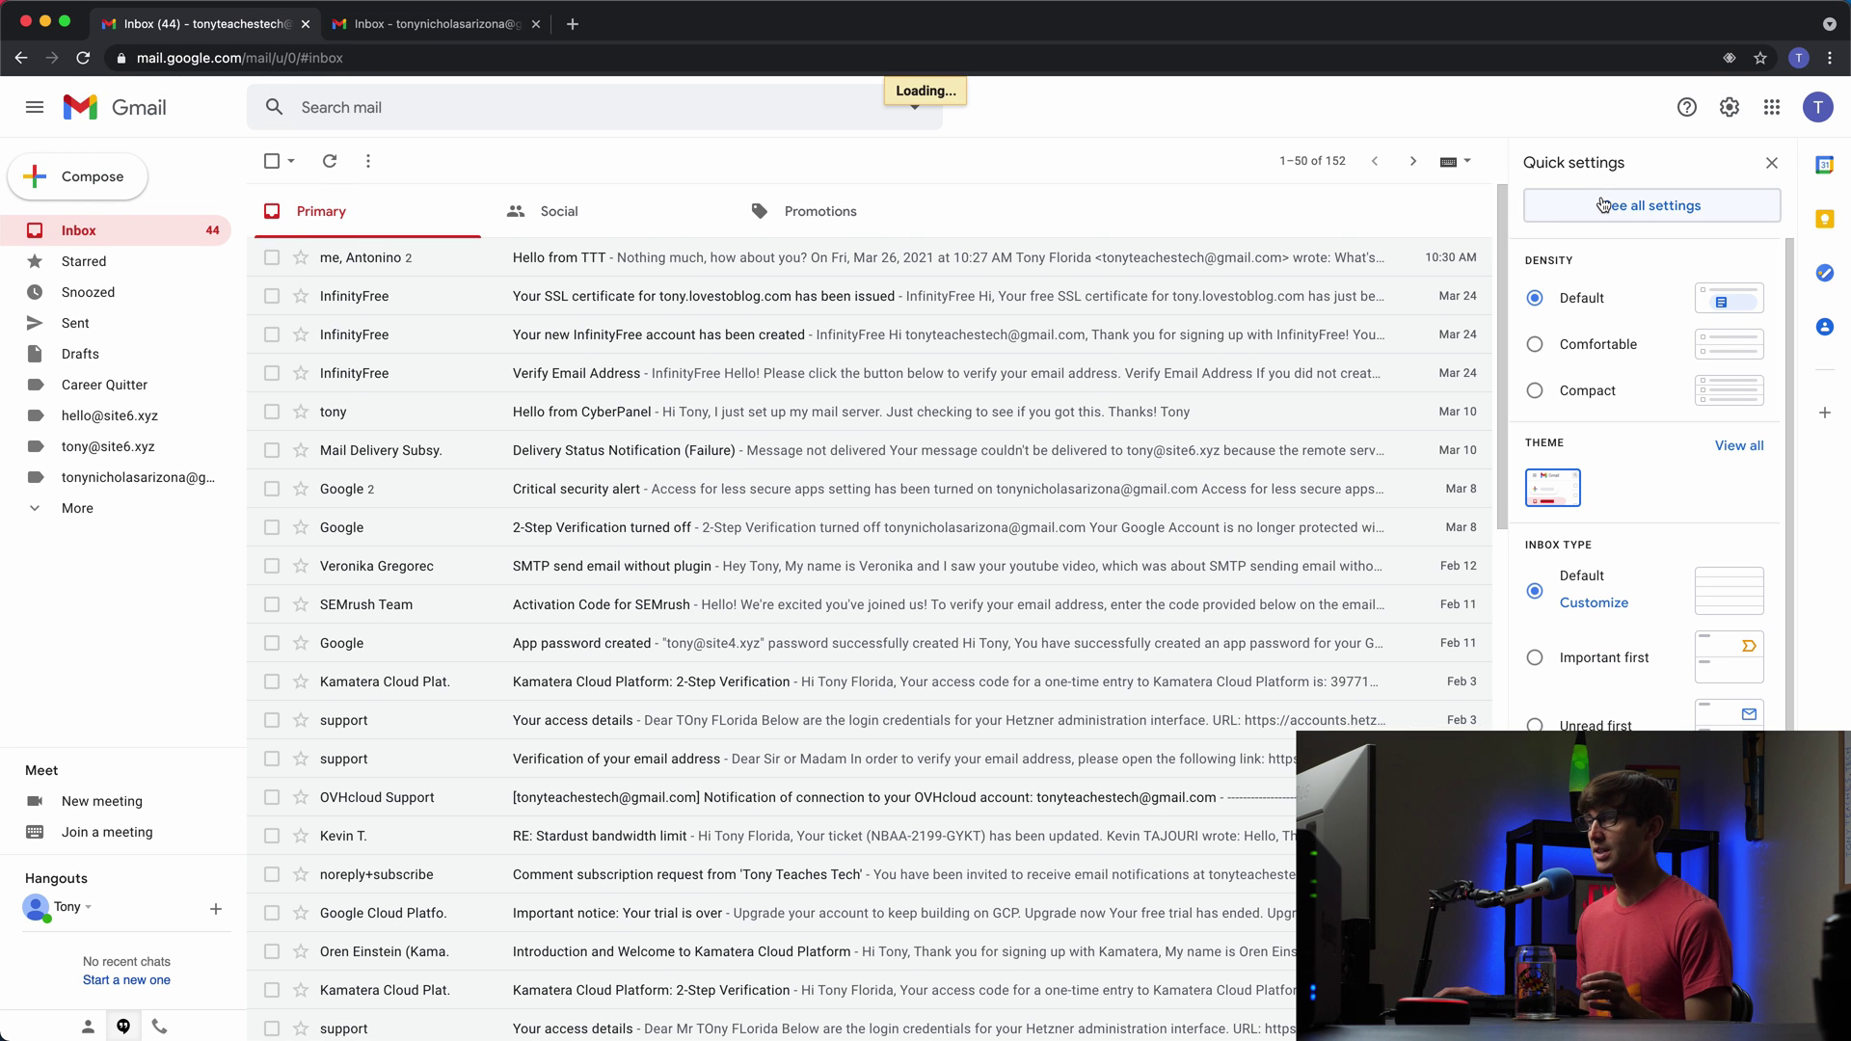
left_click(513, 208)
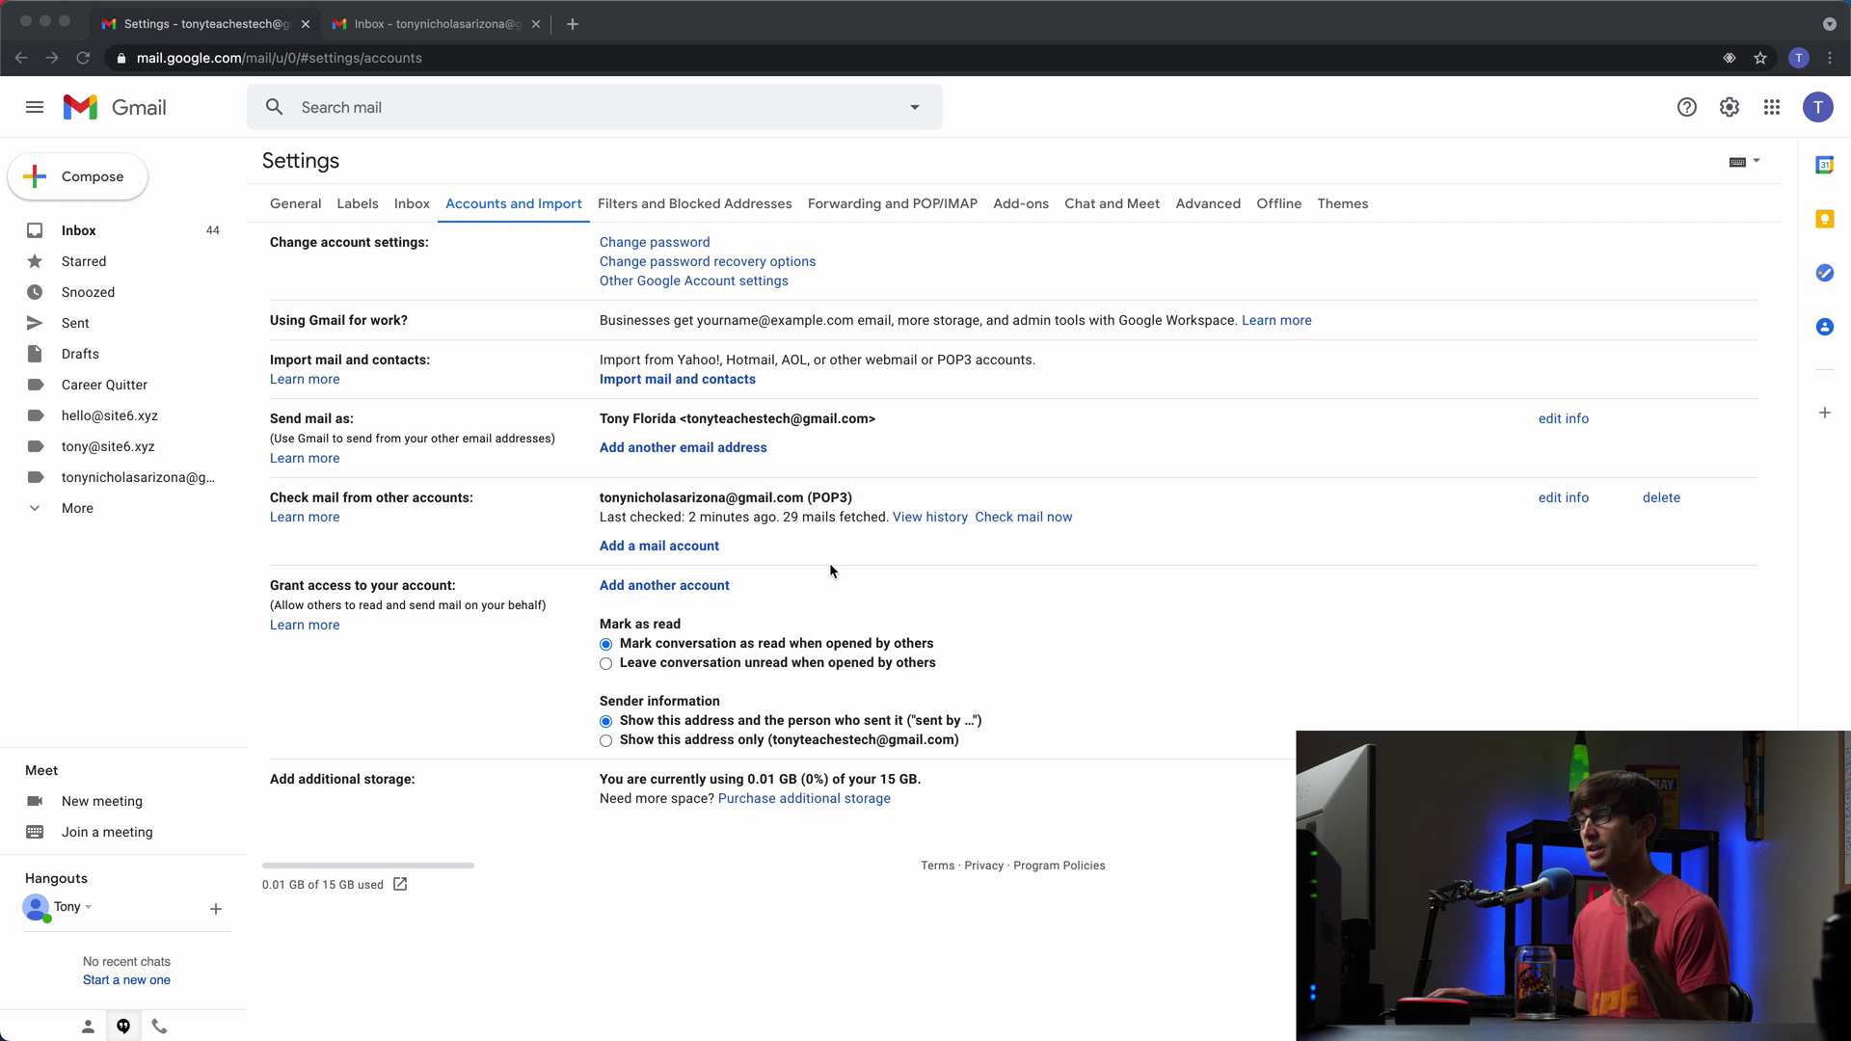
Step: Browse the inbox's imported WordPress.com and Namecheap messages tagged with the other account's label
left_click(128, 237)
left_click(124, 234)
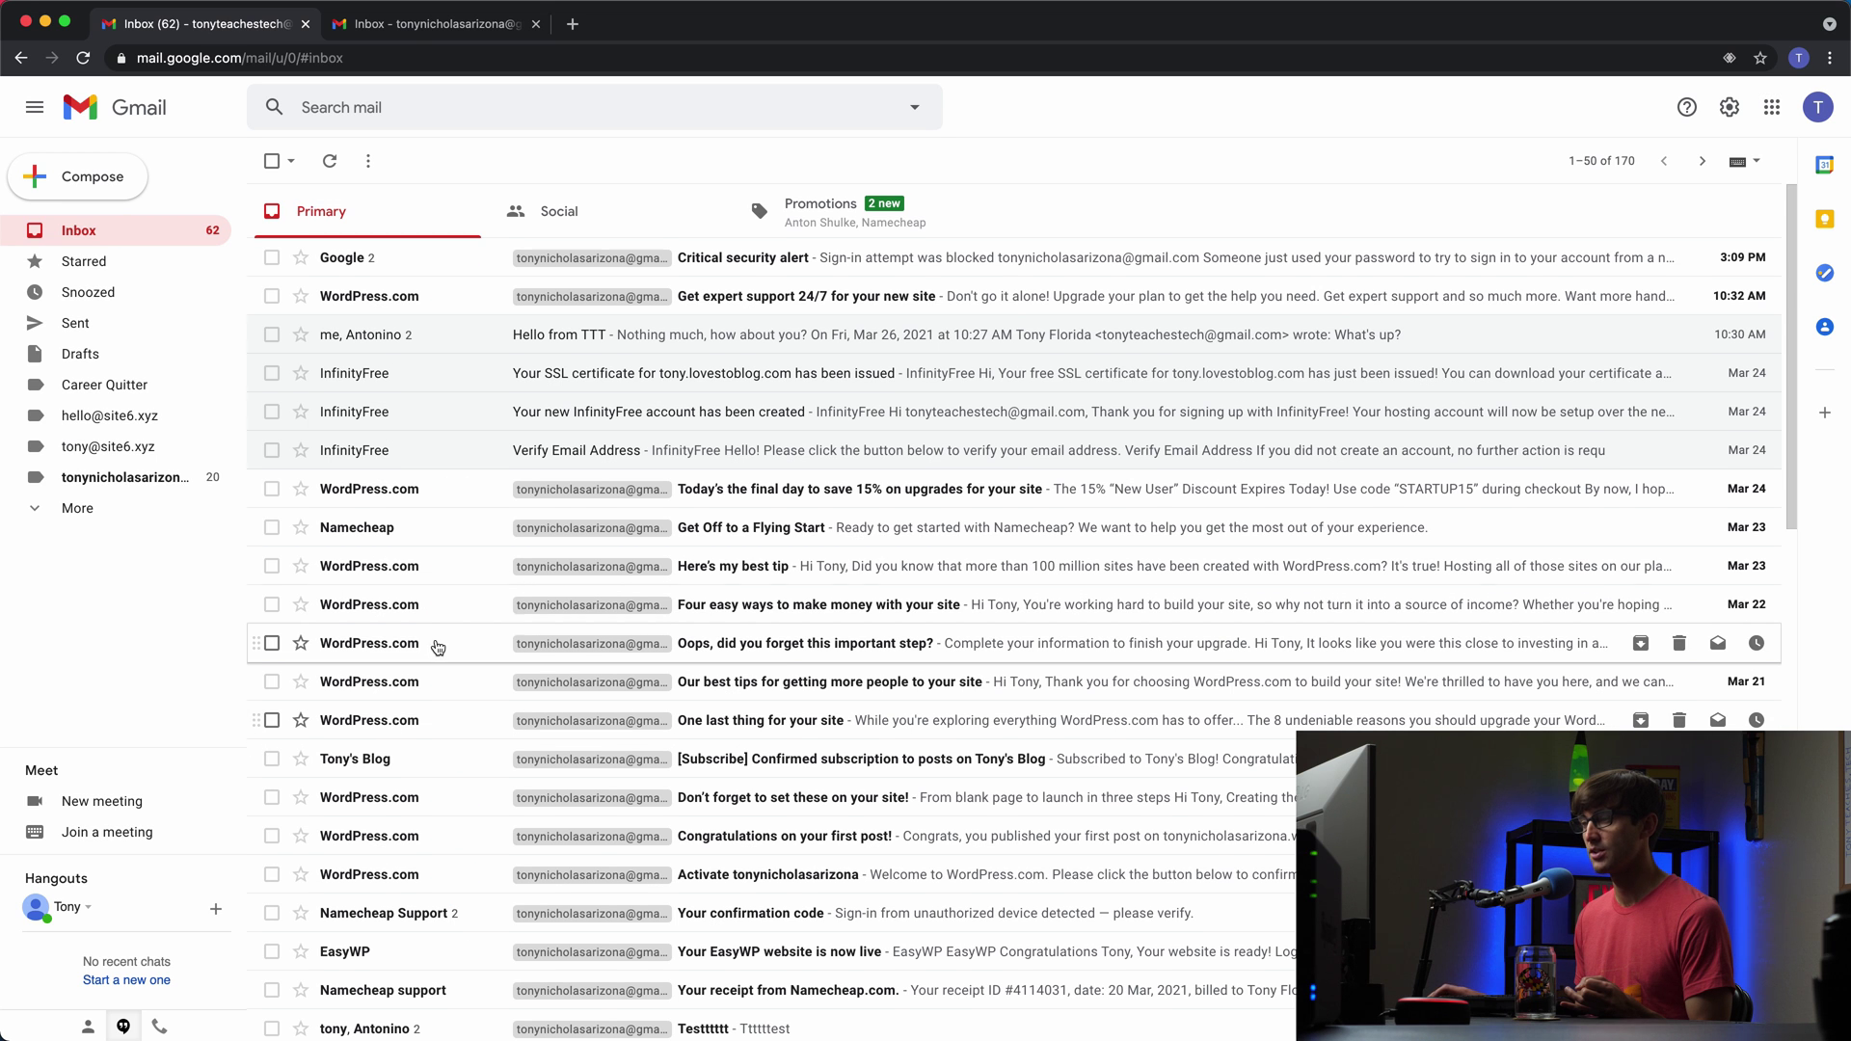
scroll(436, 644, "down", 2)
scroll(440, 648, "down", 2)
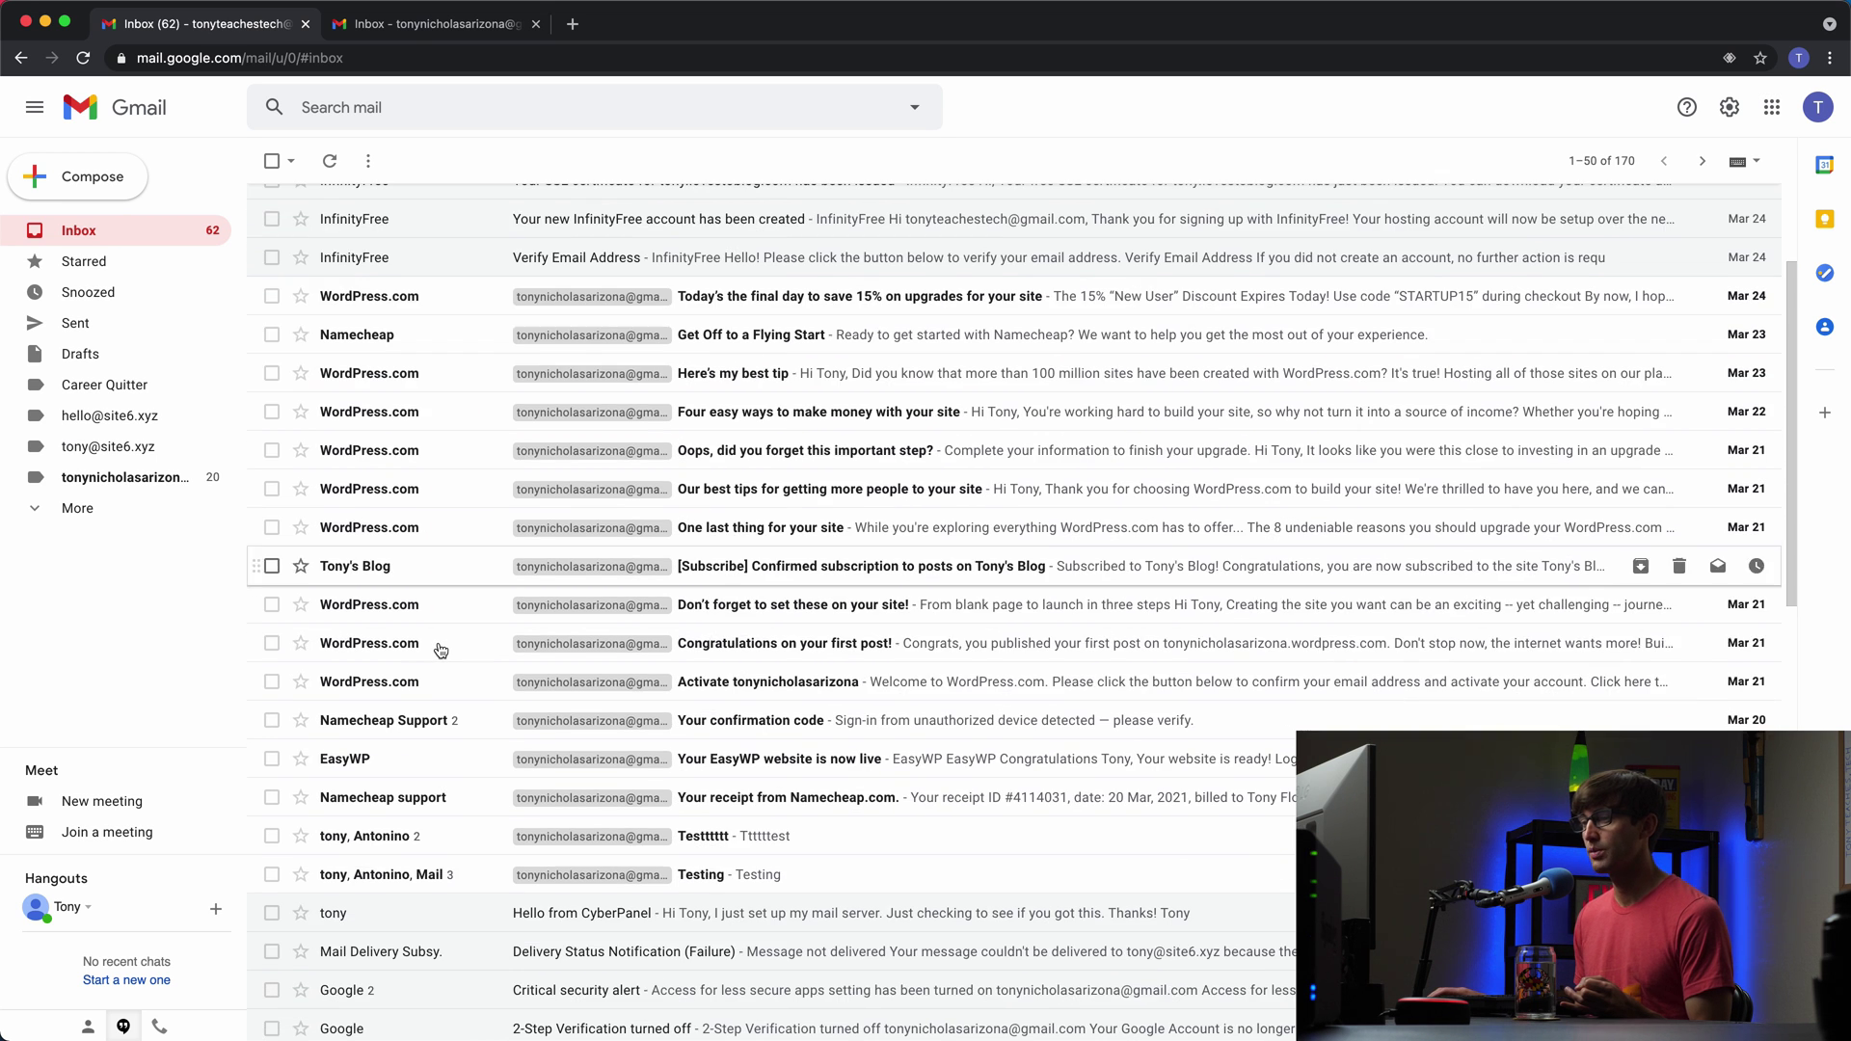
scroll(440, 650, "up", 4)
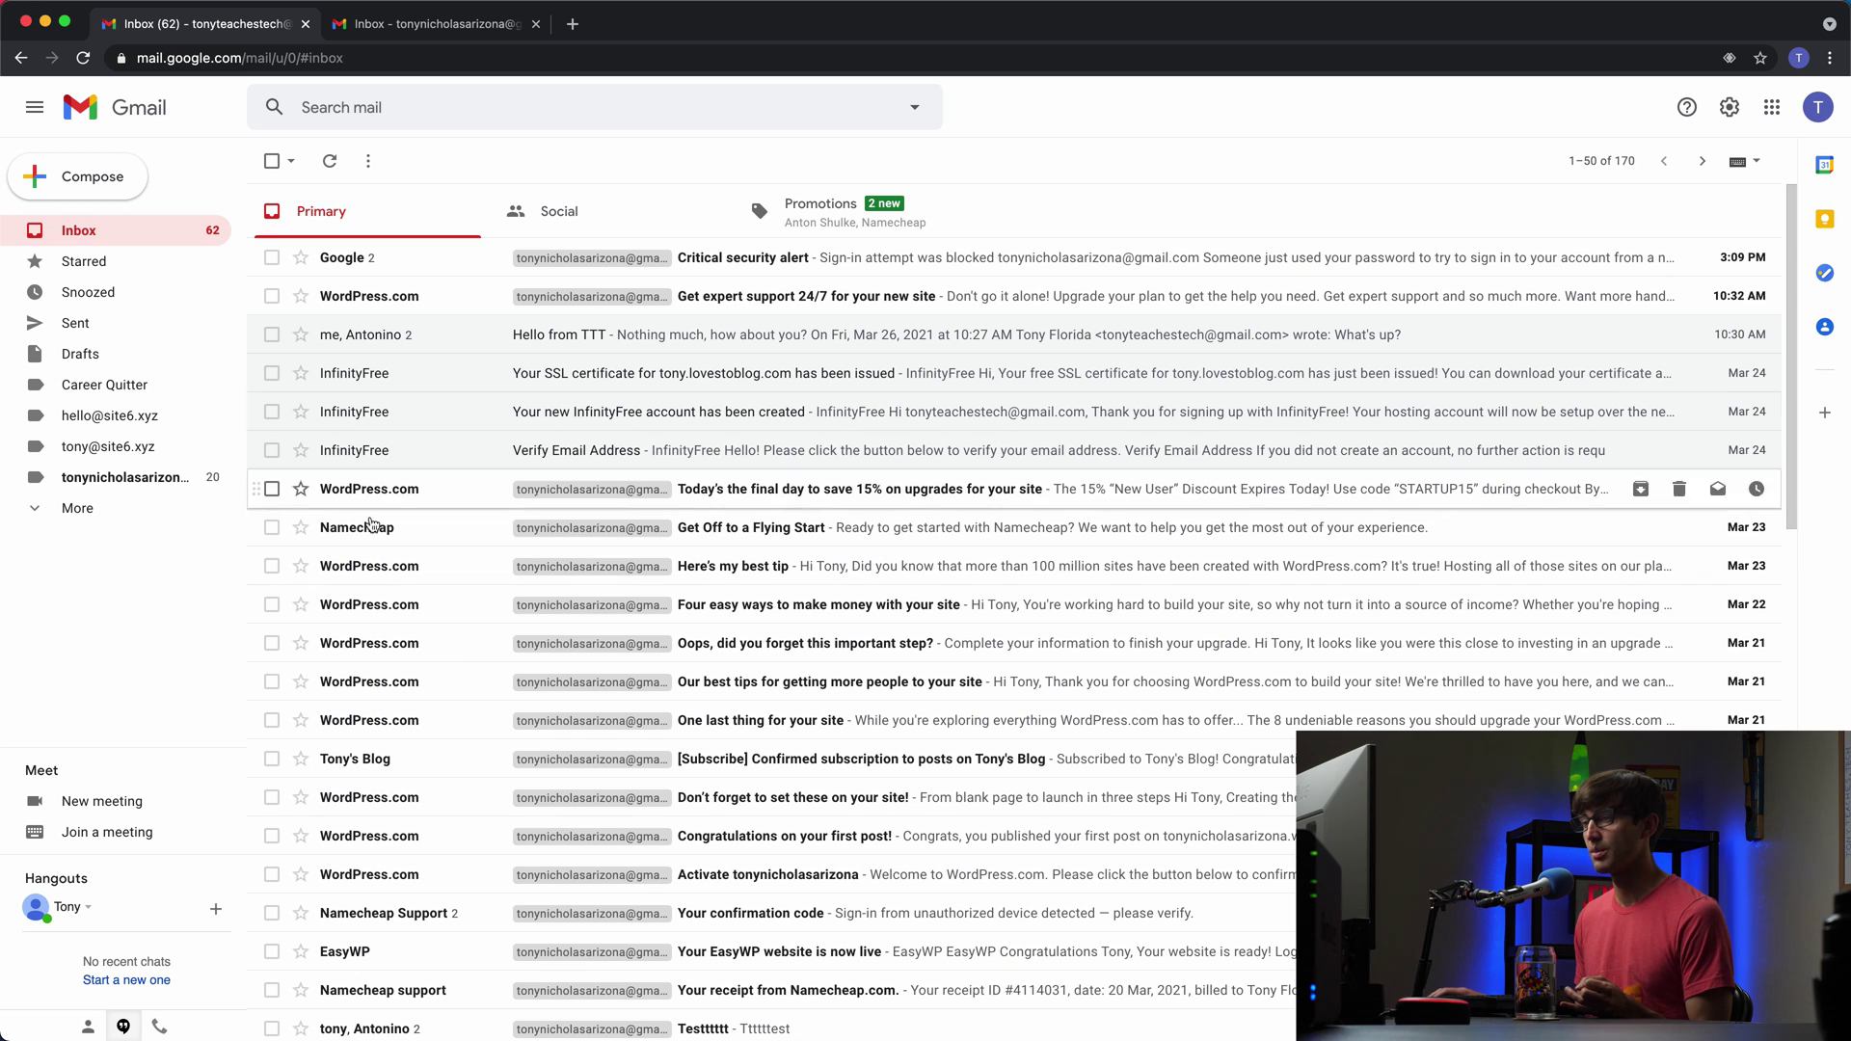
scroll(579, 857, "down", 2)
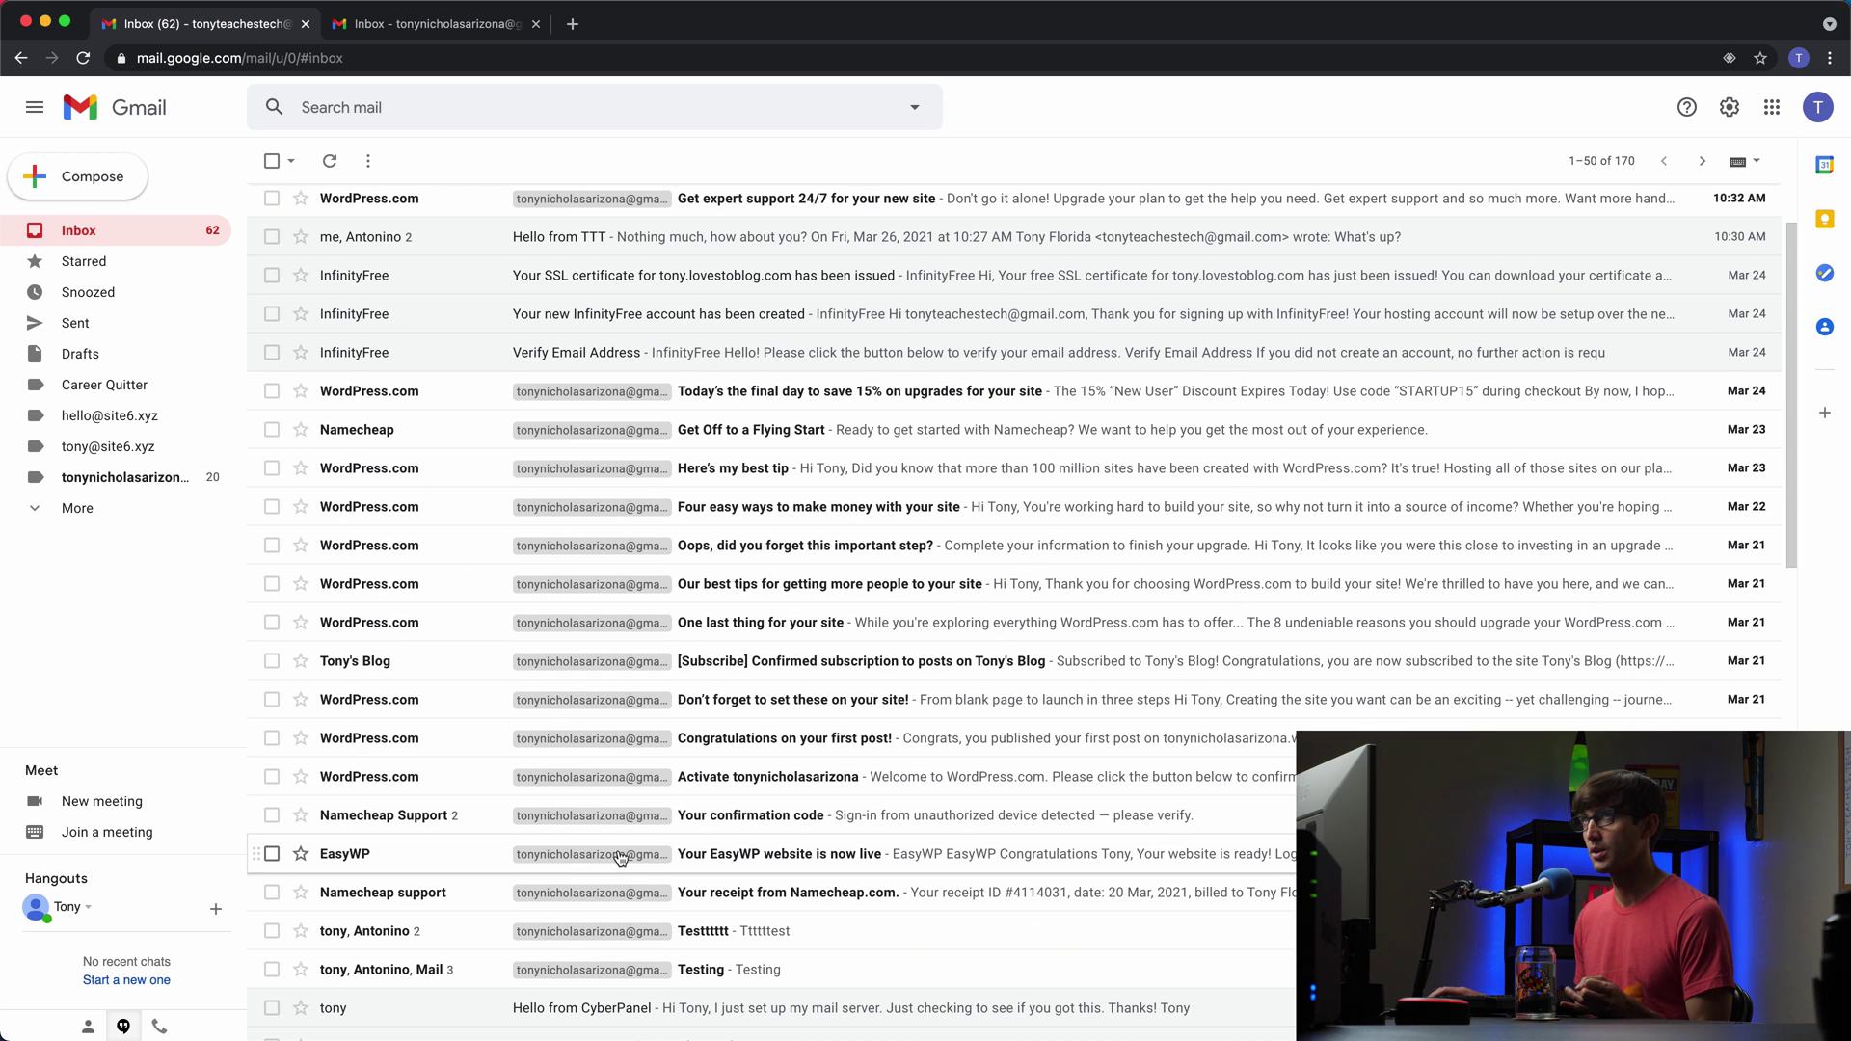
scroll(618, 815, "down", 1)
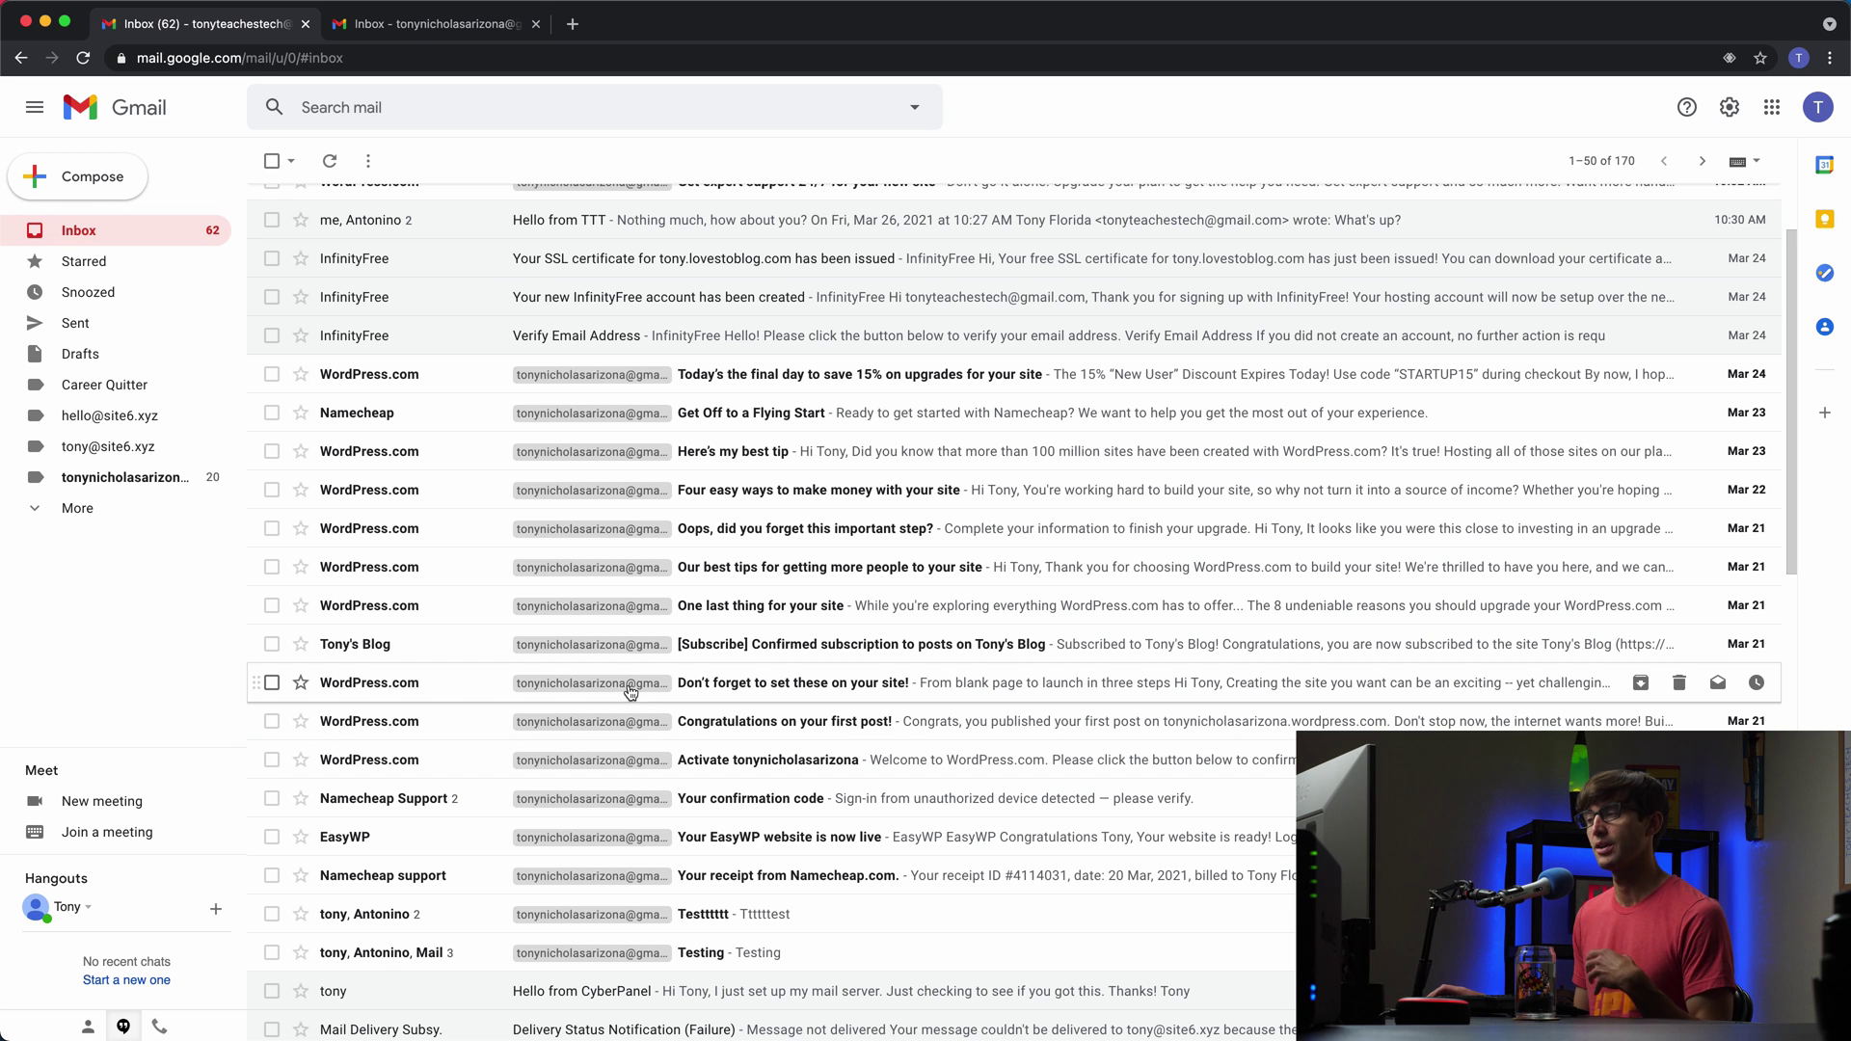
scroll(607, 693, "up", 3)
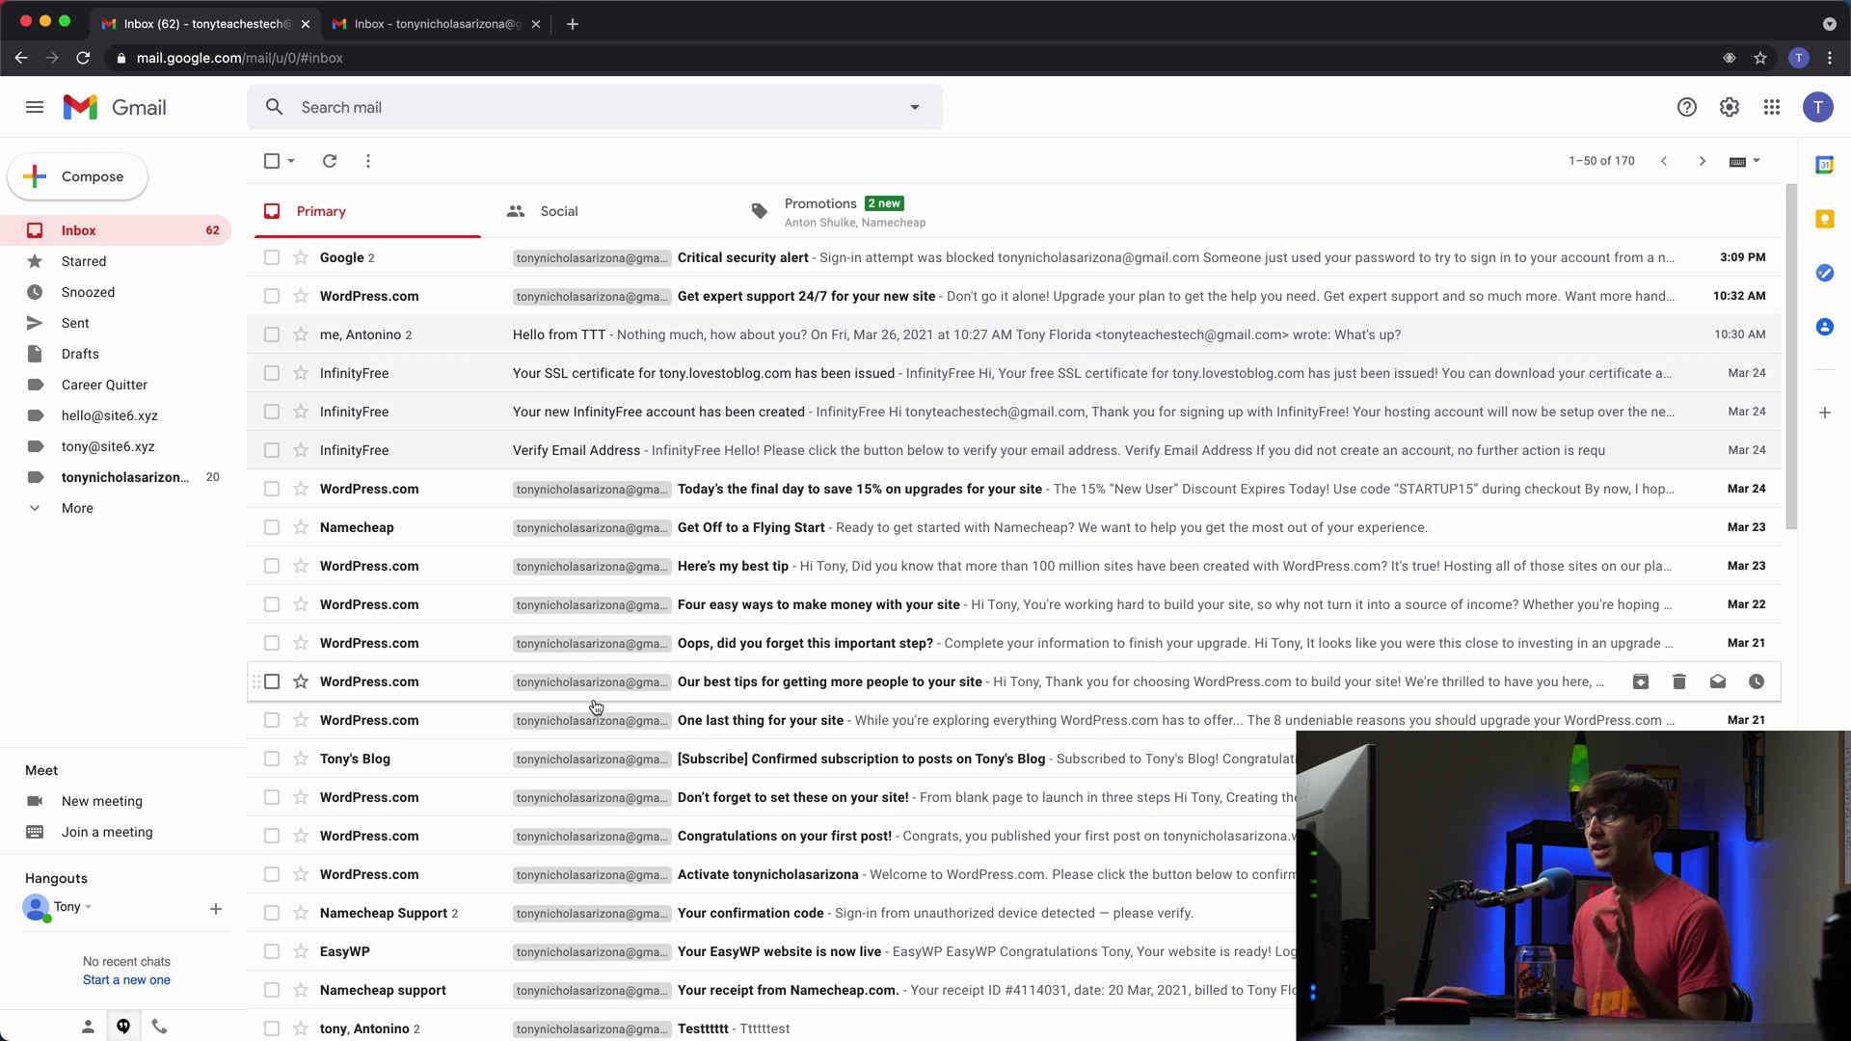
left_click(442, 29)
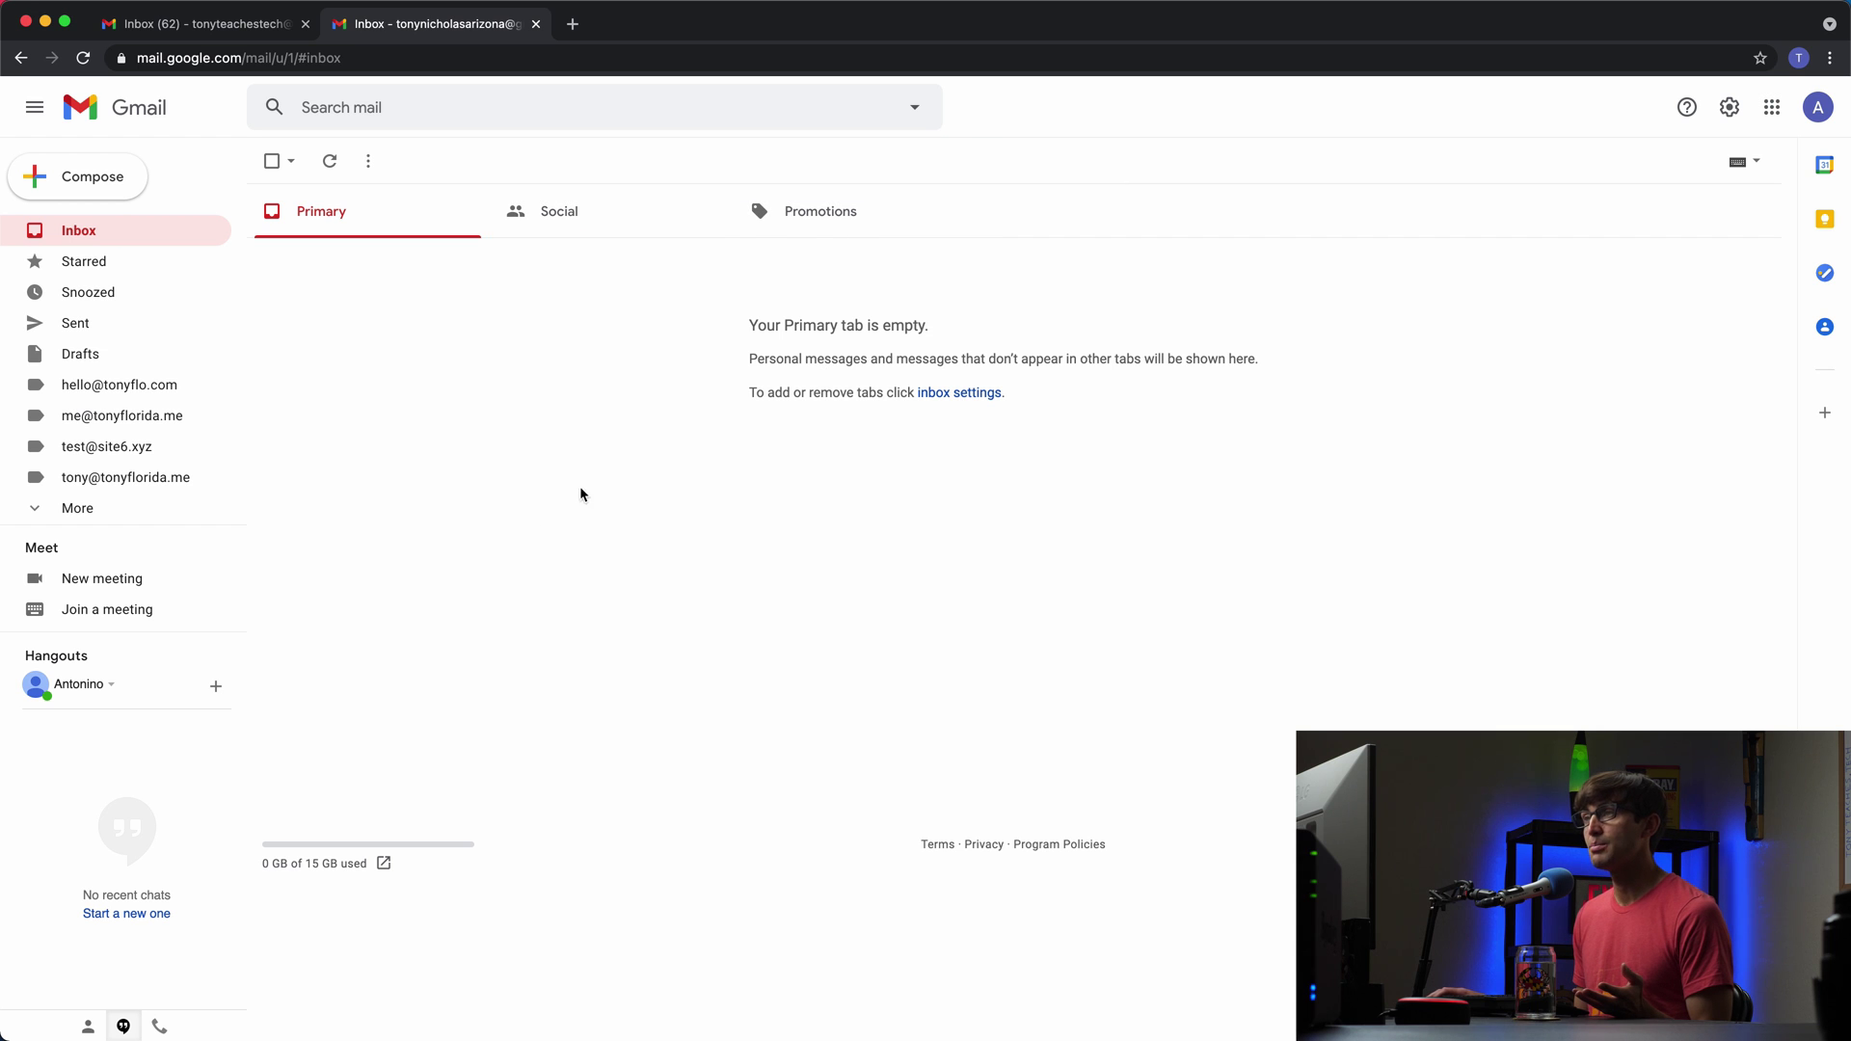
left_click(262, 37)
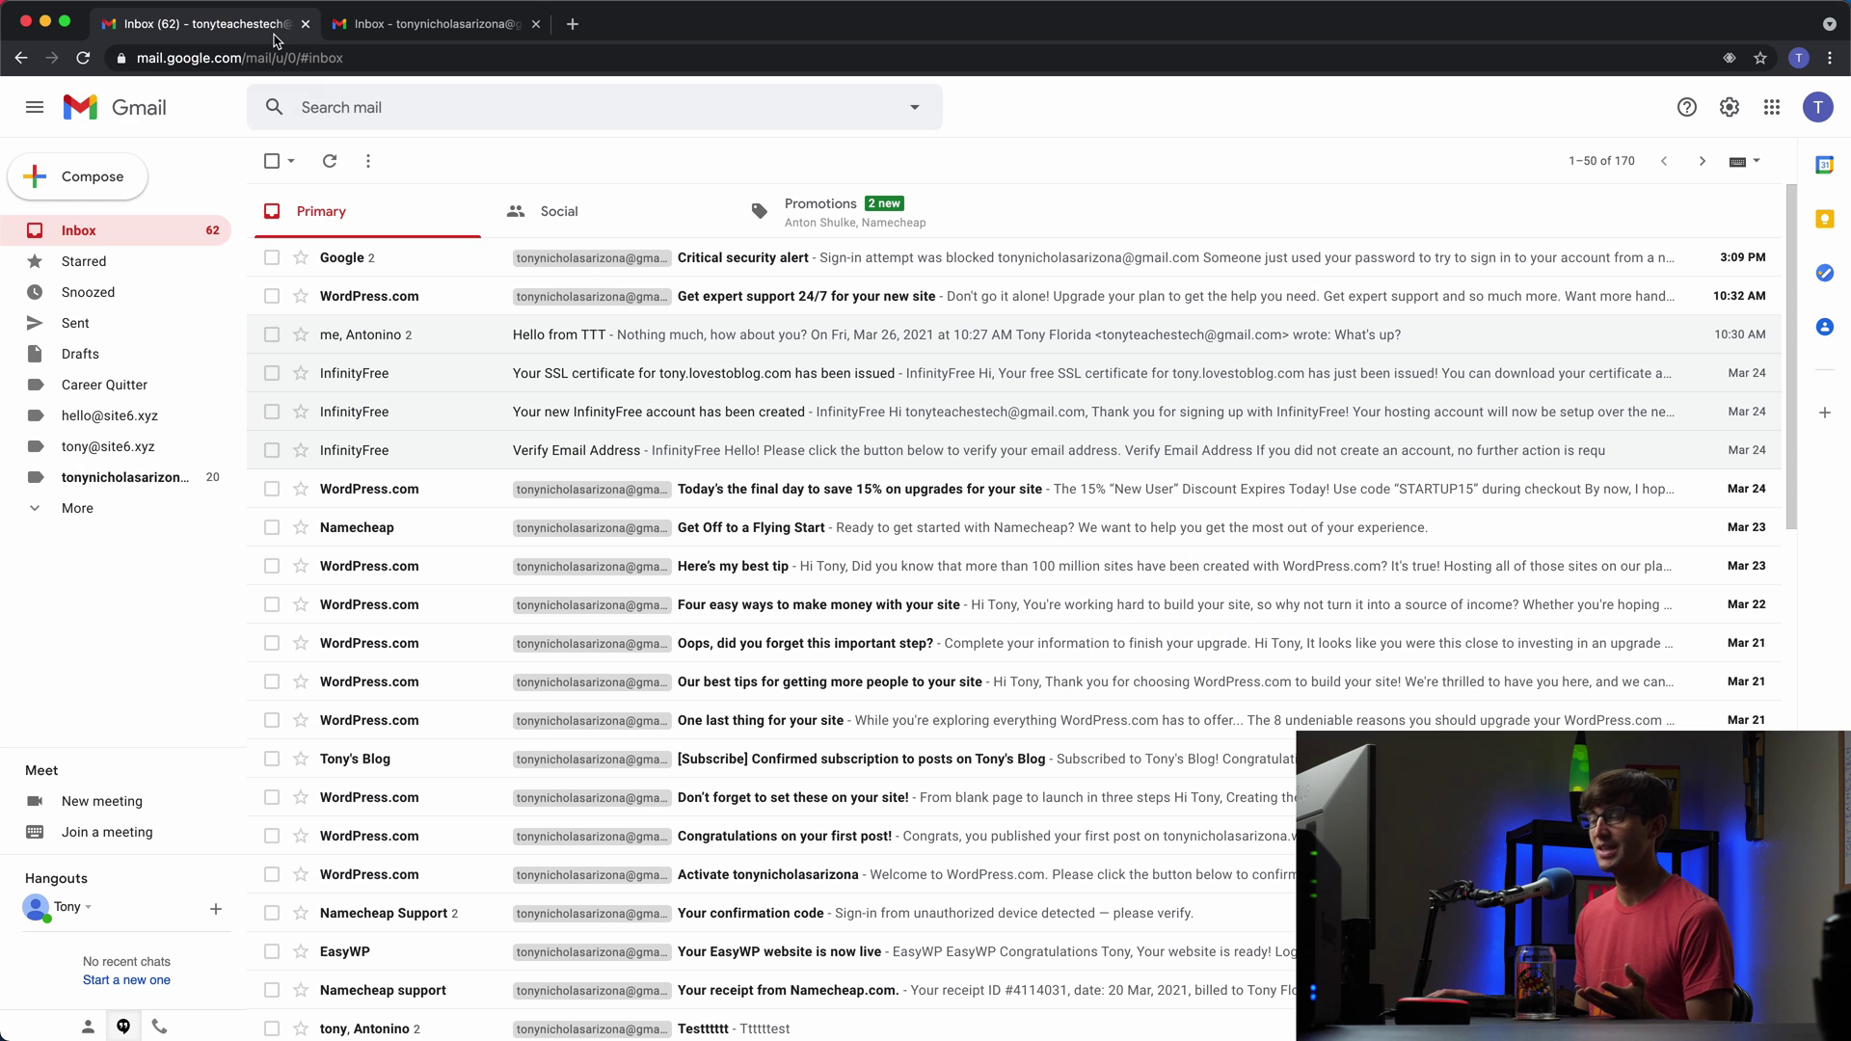